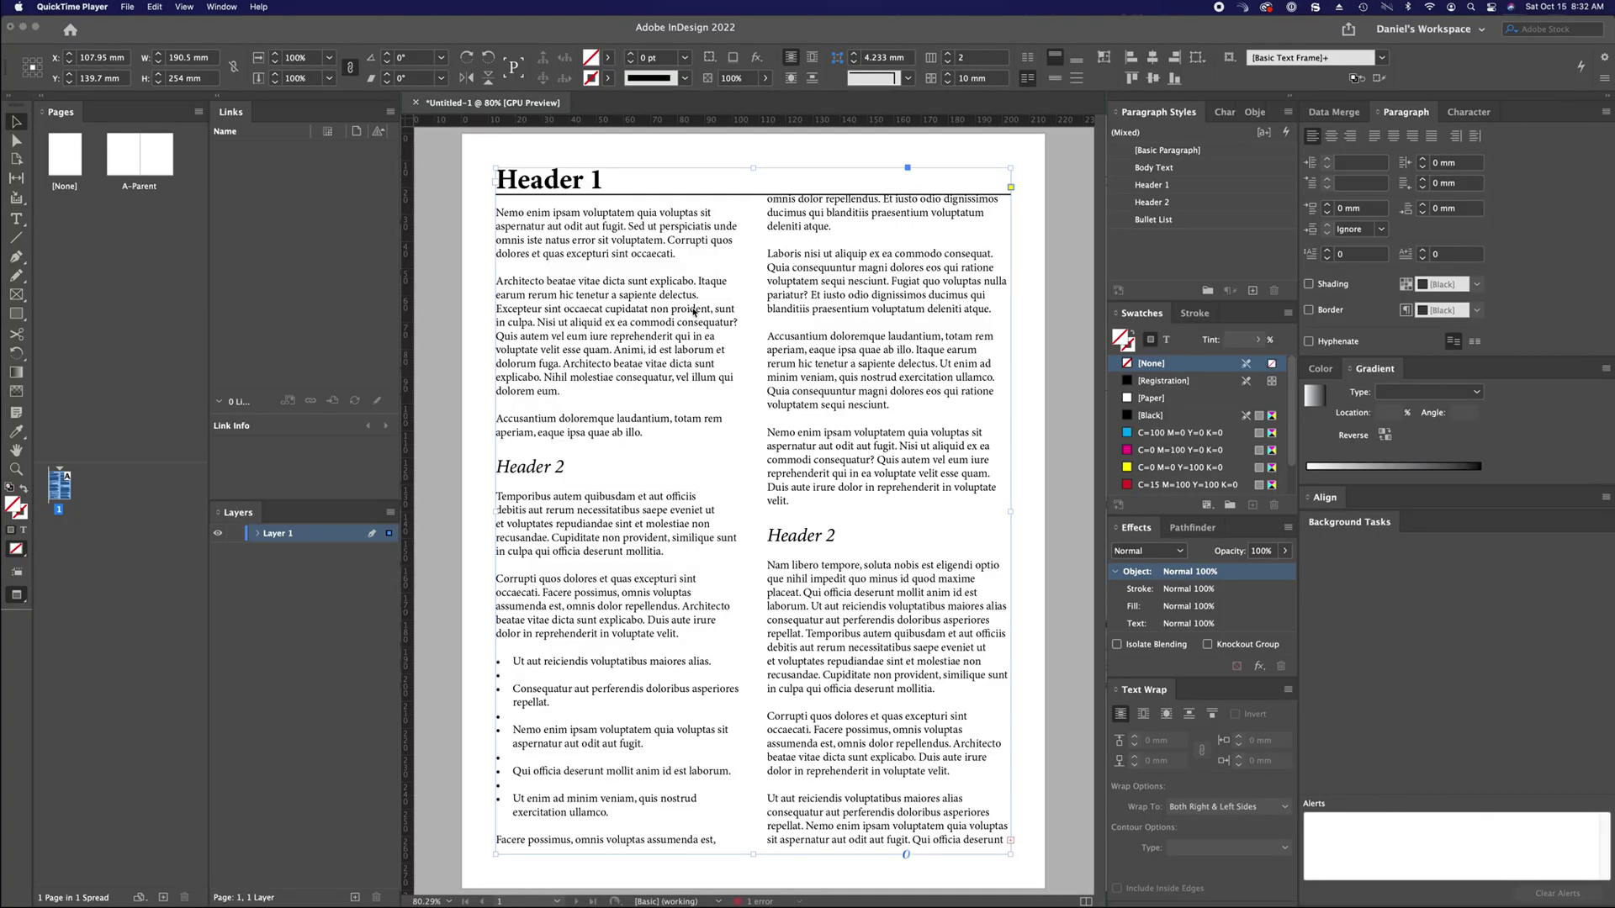
- Zoom the page to 125% and place the insertion point in the body text
click(694, 311)
key(super+equal)
key(super+equal)
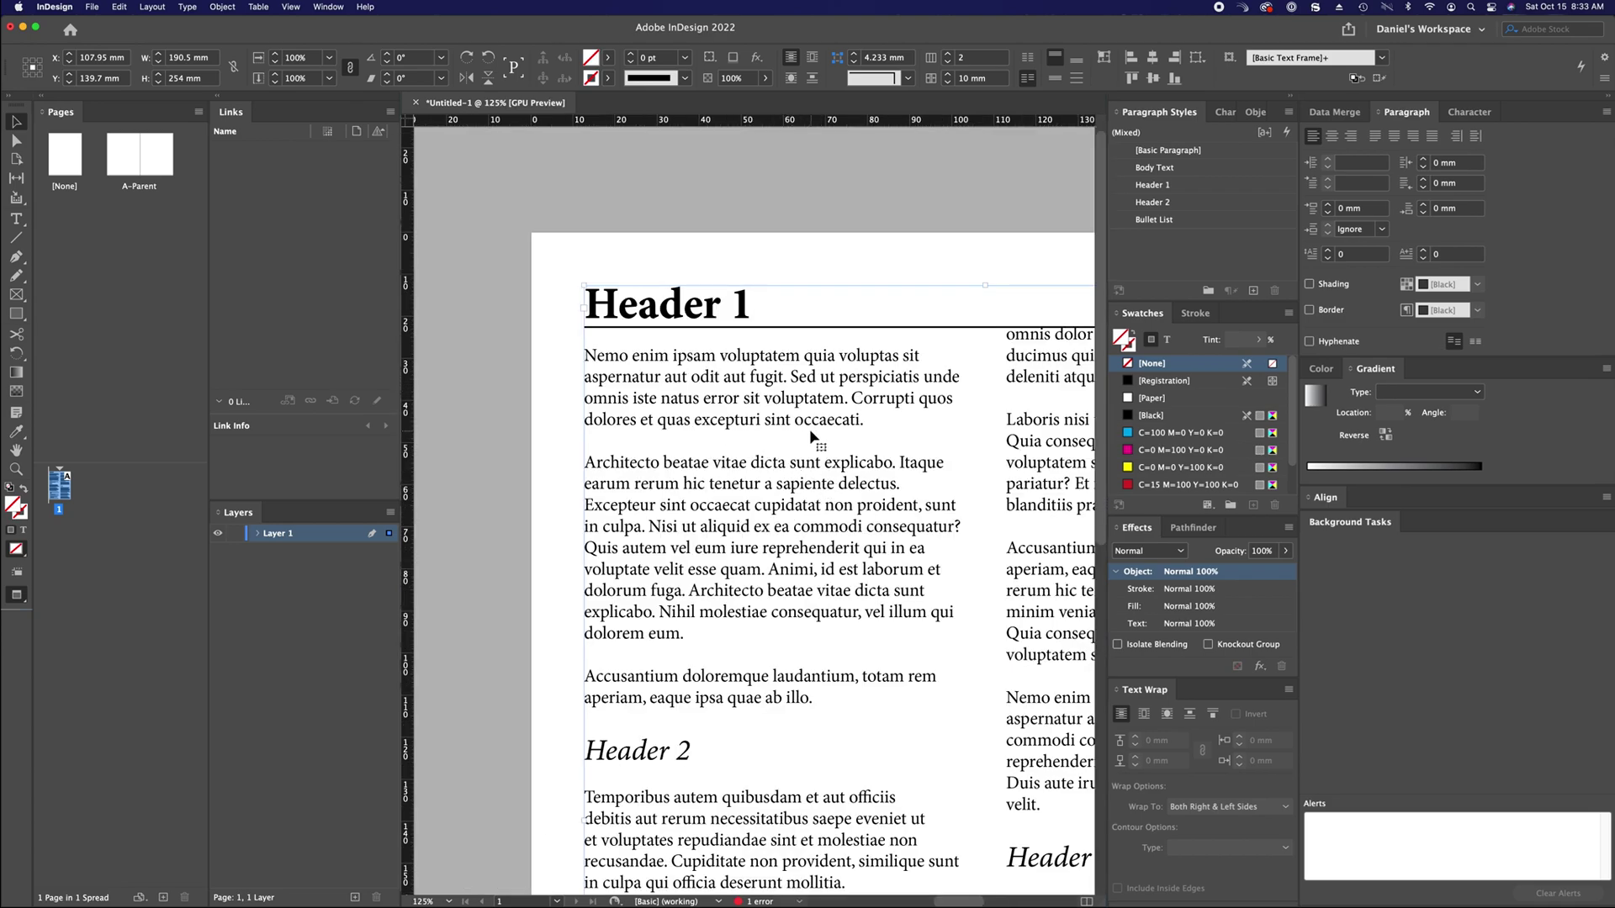
scroll(890, 485, right, 1)
scroll(890, 485, right, 2)
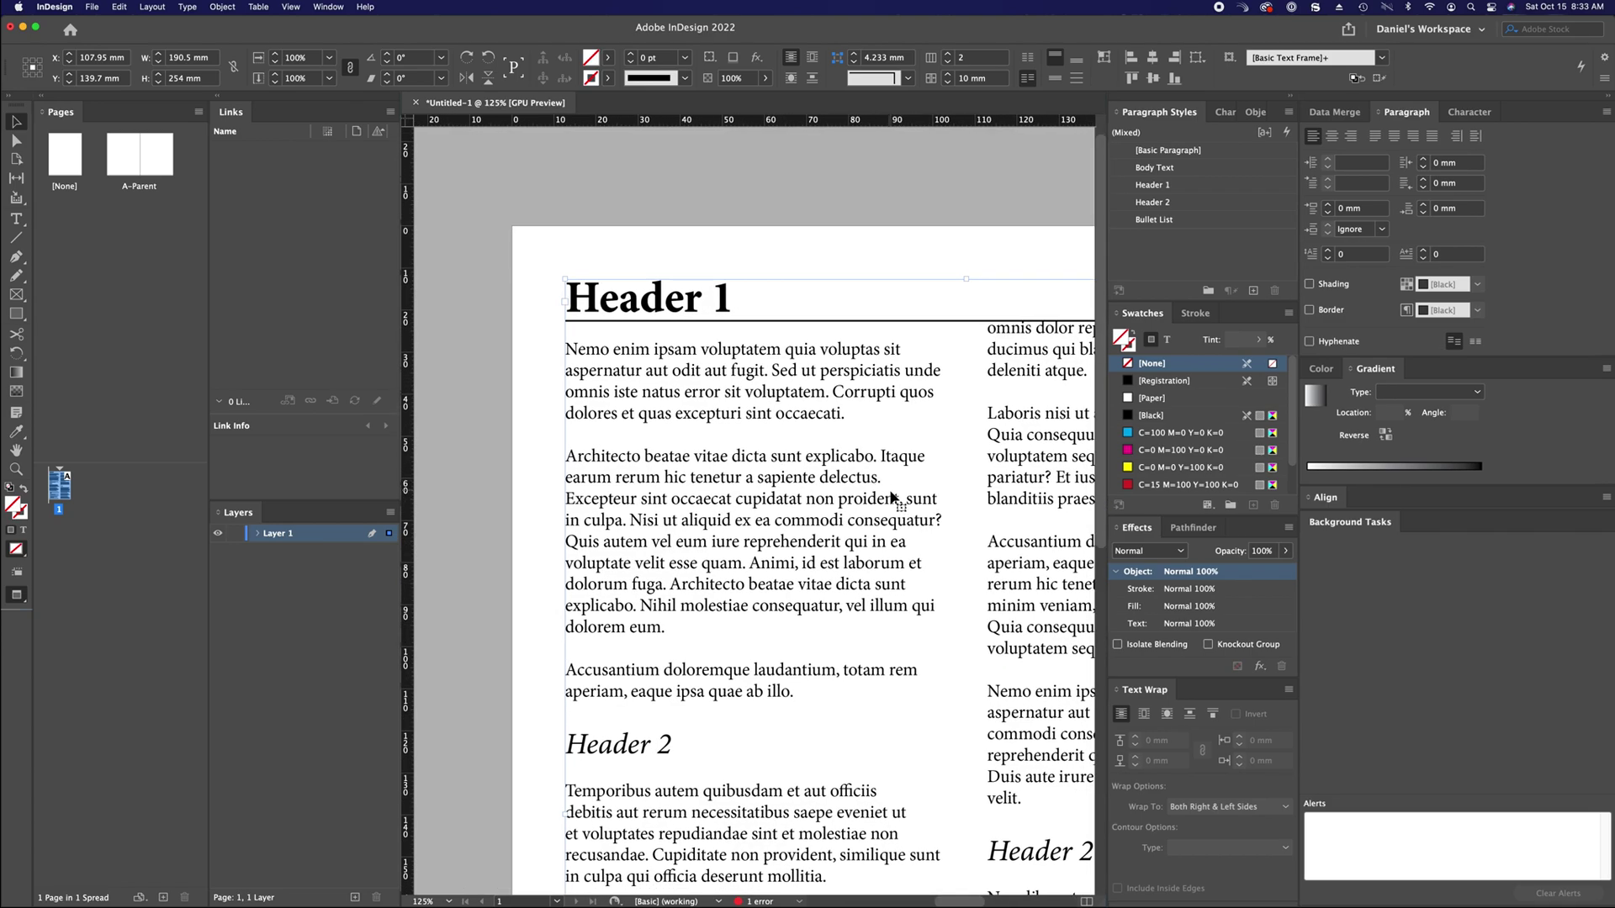
double_click(681, 444)
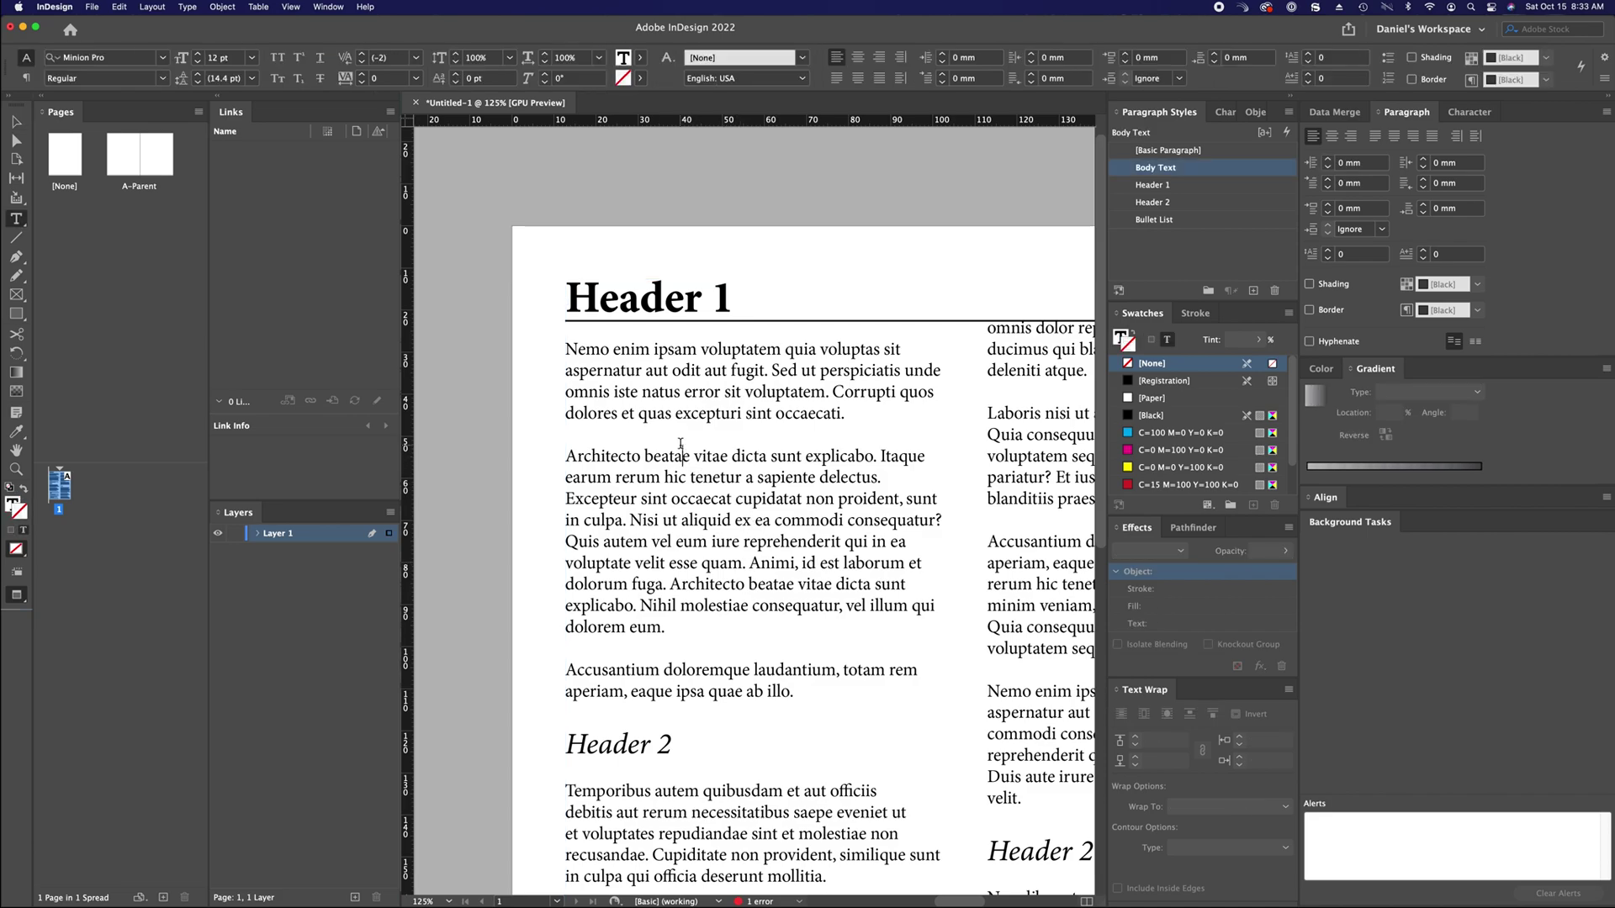
click(566, 434)
key(Escape)
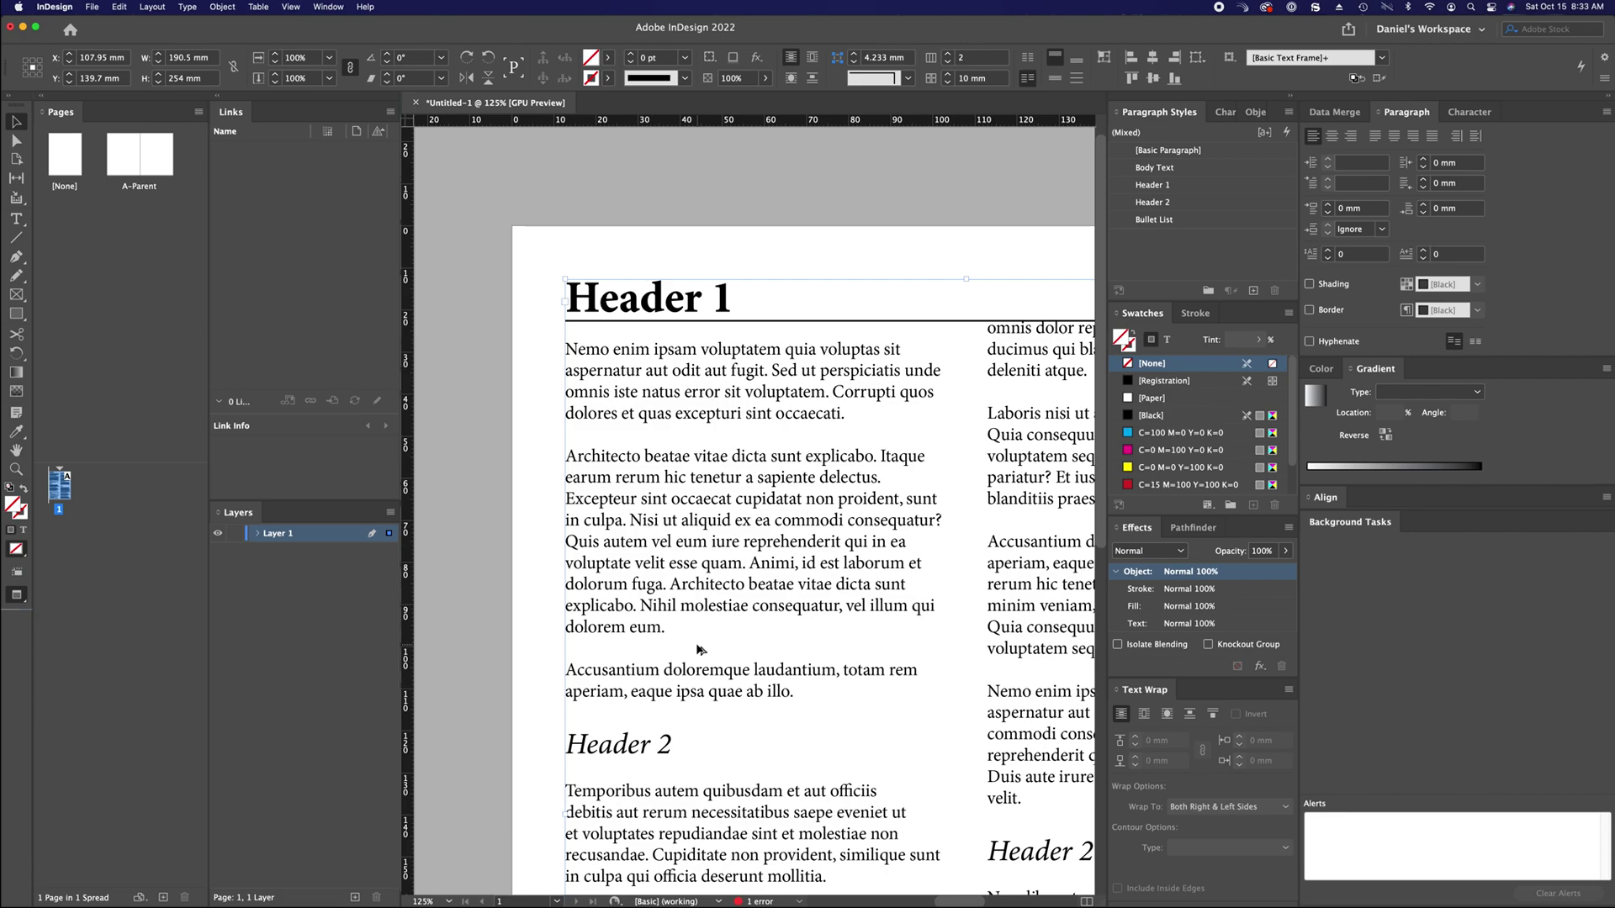
key(super+0)
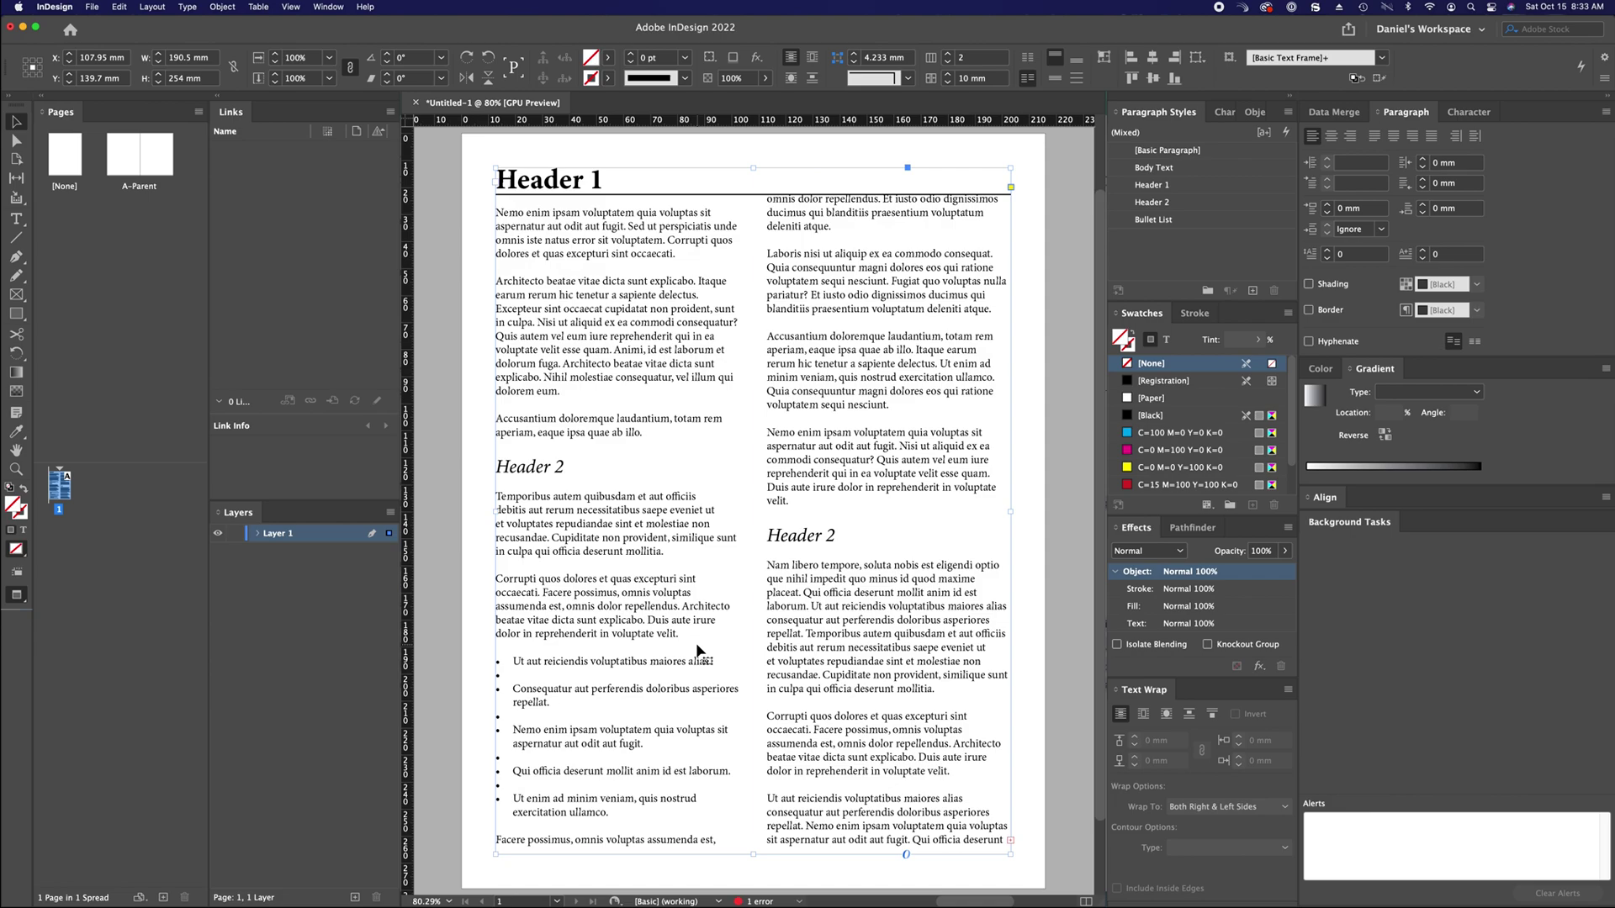
key(super+equal)
key(super+equal)
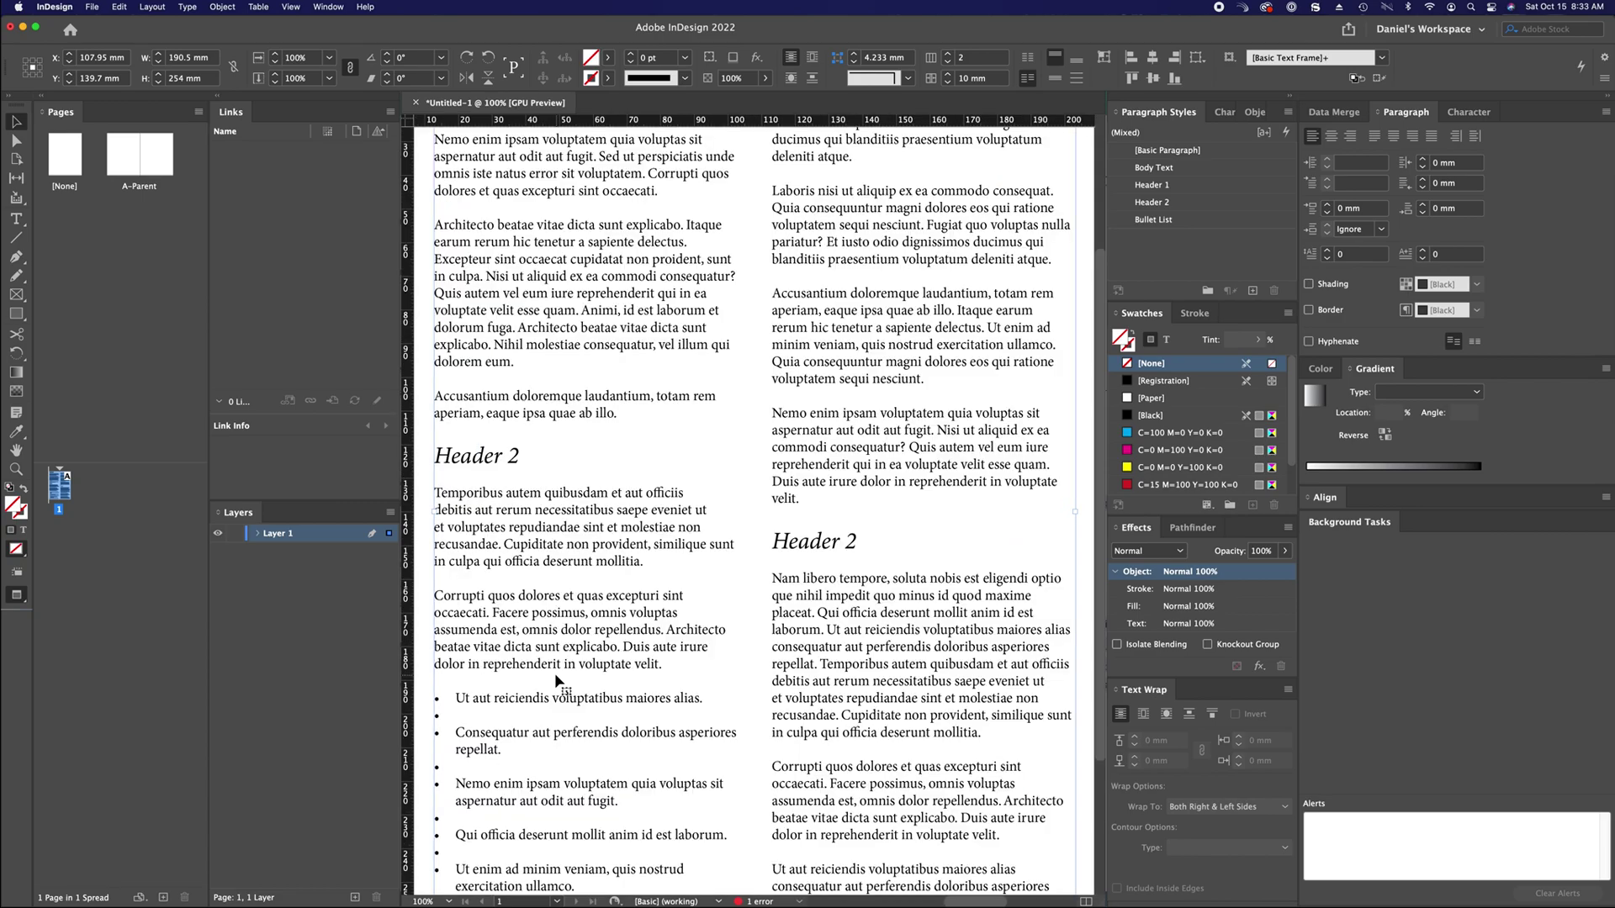
scroll(555, 680, down, 5)
scroll(555, 679, left, 5)
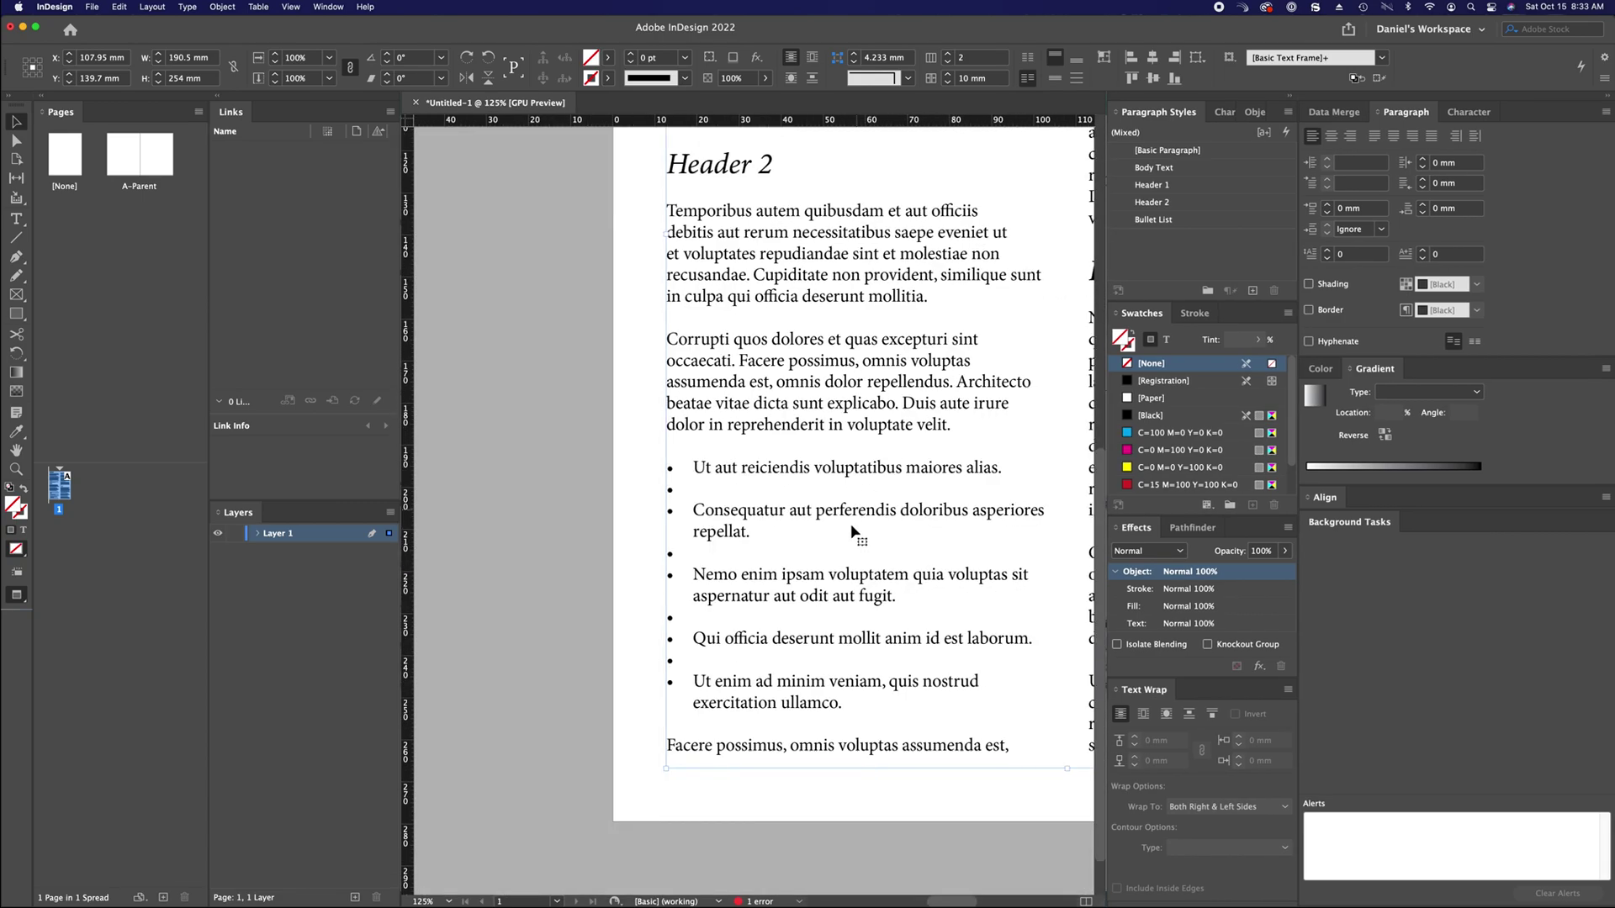
double_click(725, 489)
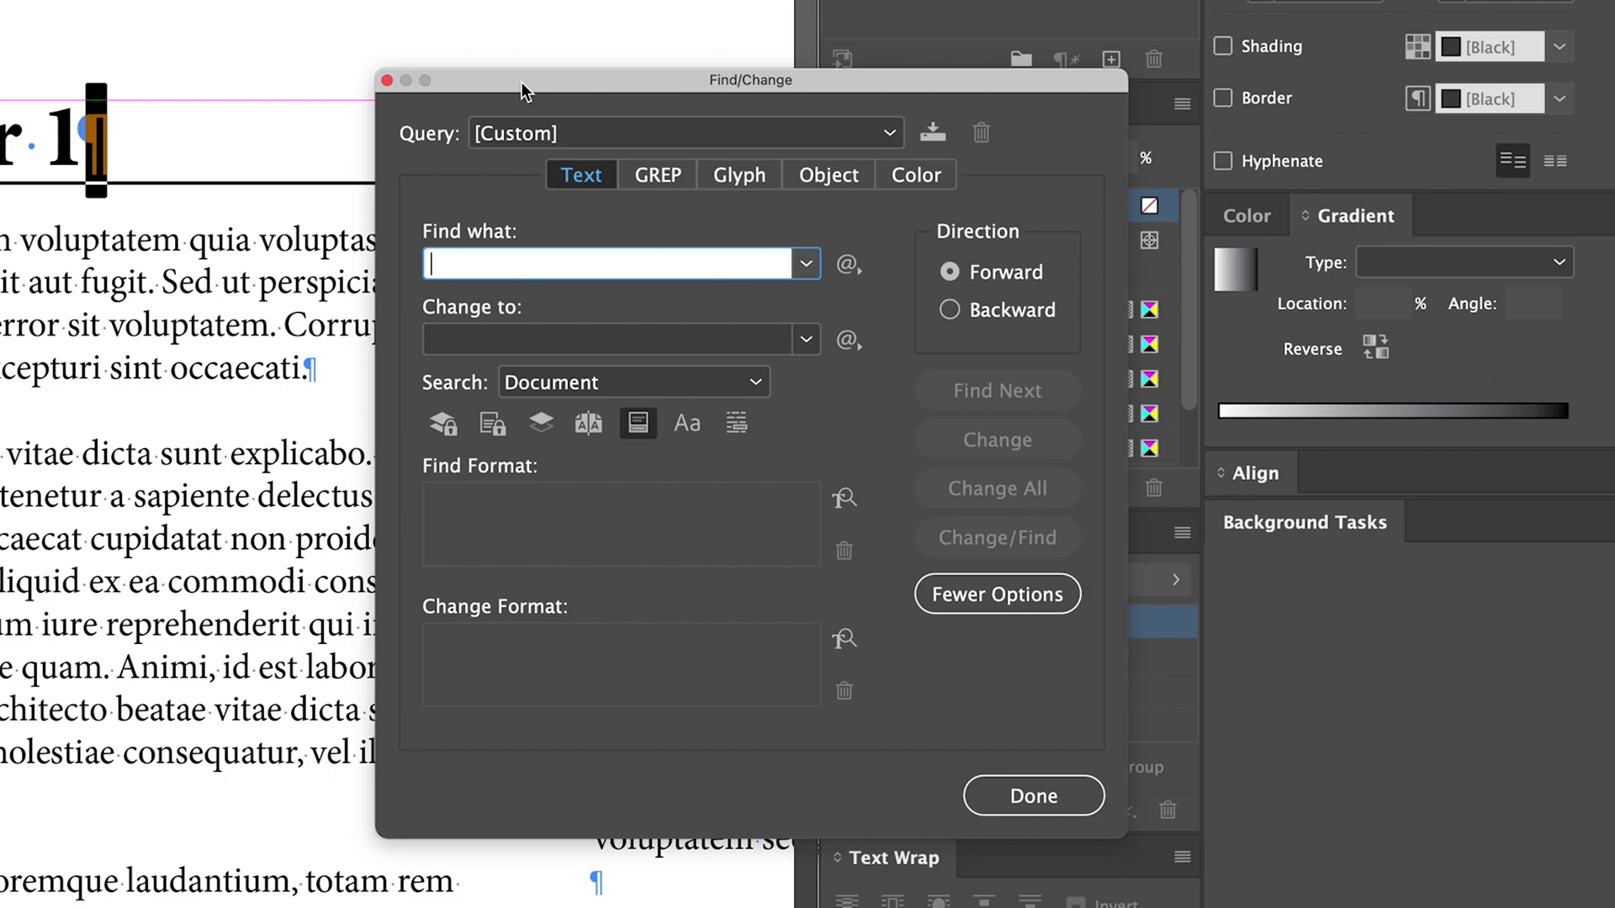
- Use Find/Change to replace every ^p^p with ^p, making 21 replacements
text(^p^p)
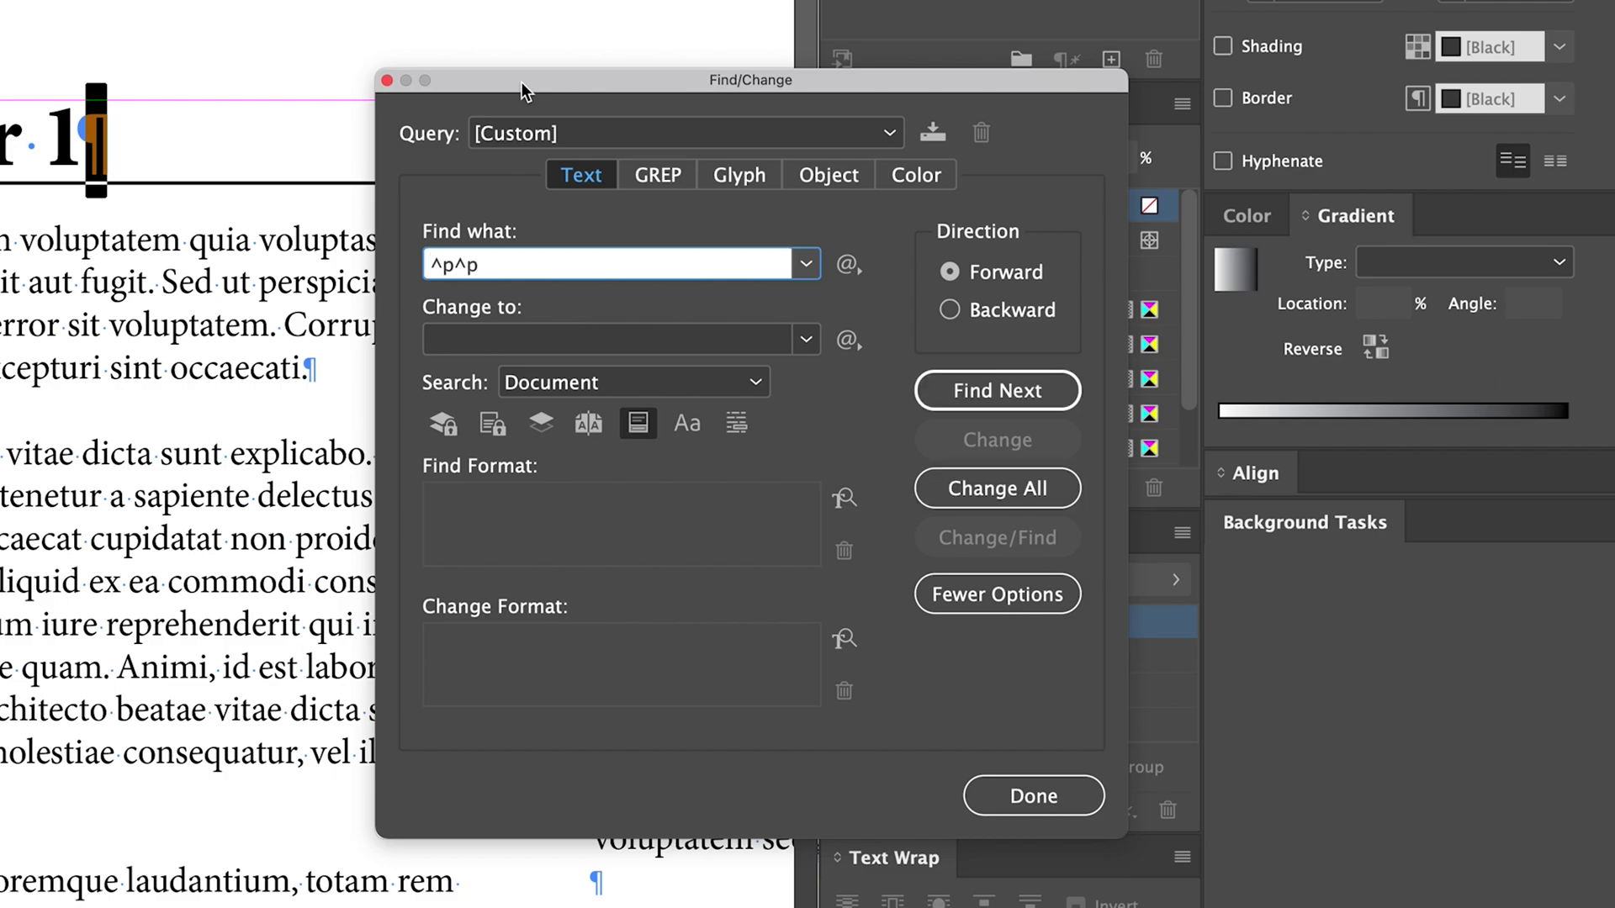
click(432, 266)
click(984, 400)
drag(559, 253, 533, 254)
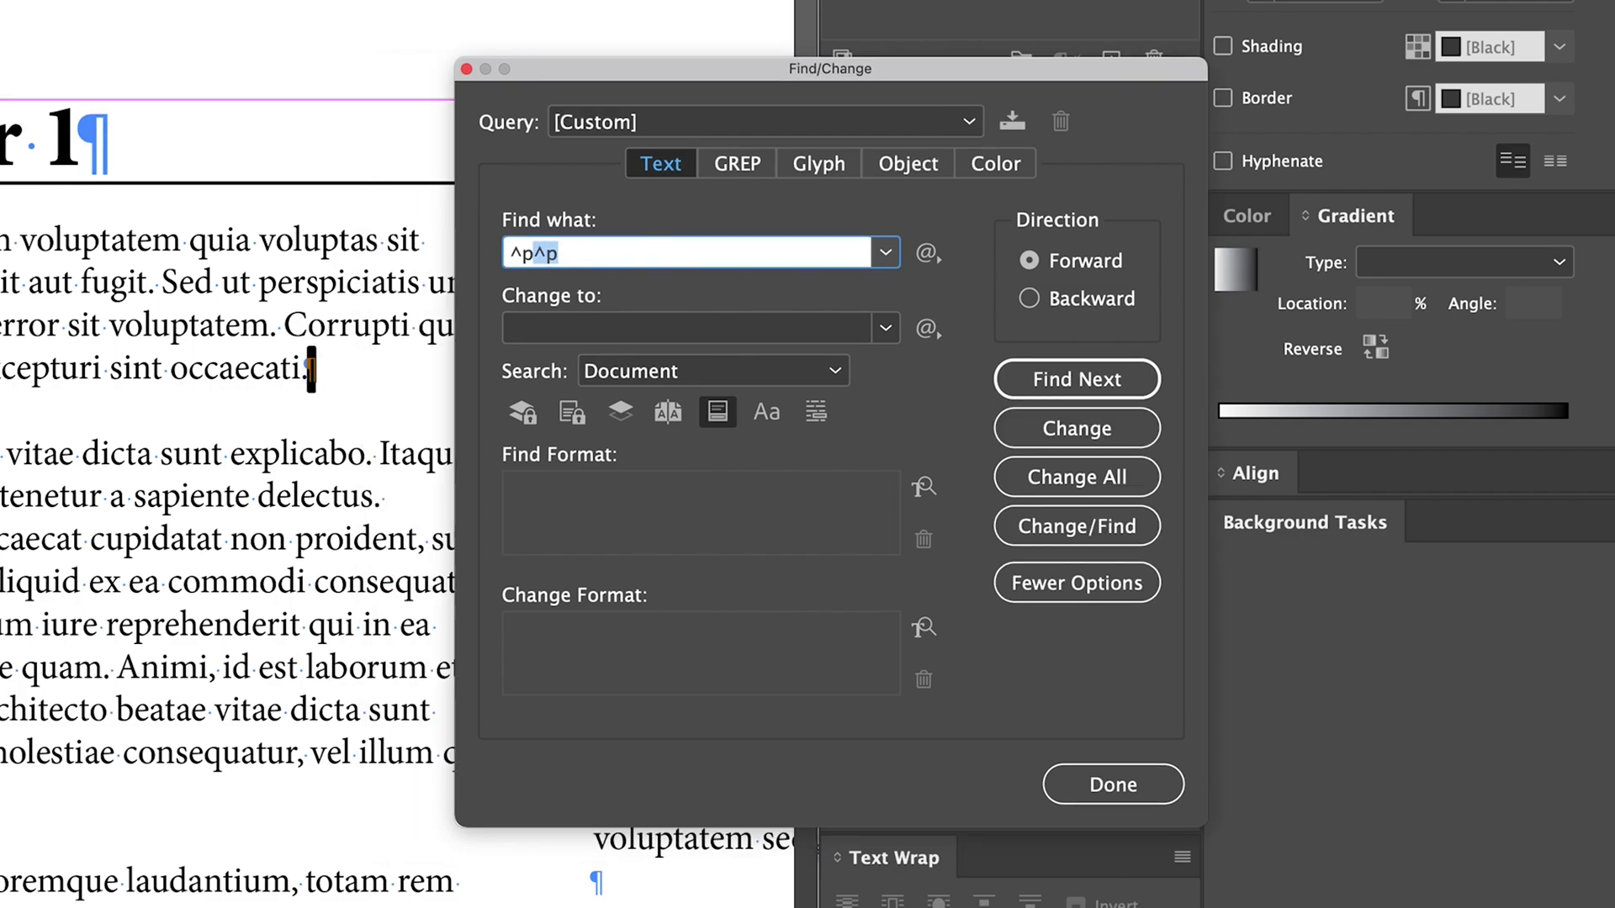
click(593, 328)
text(^p)
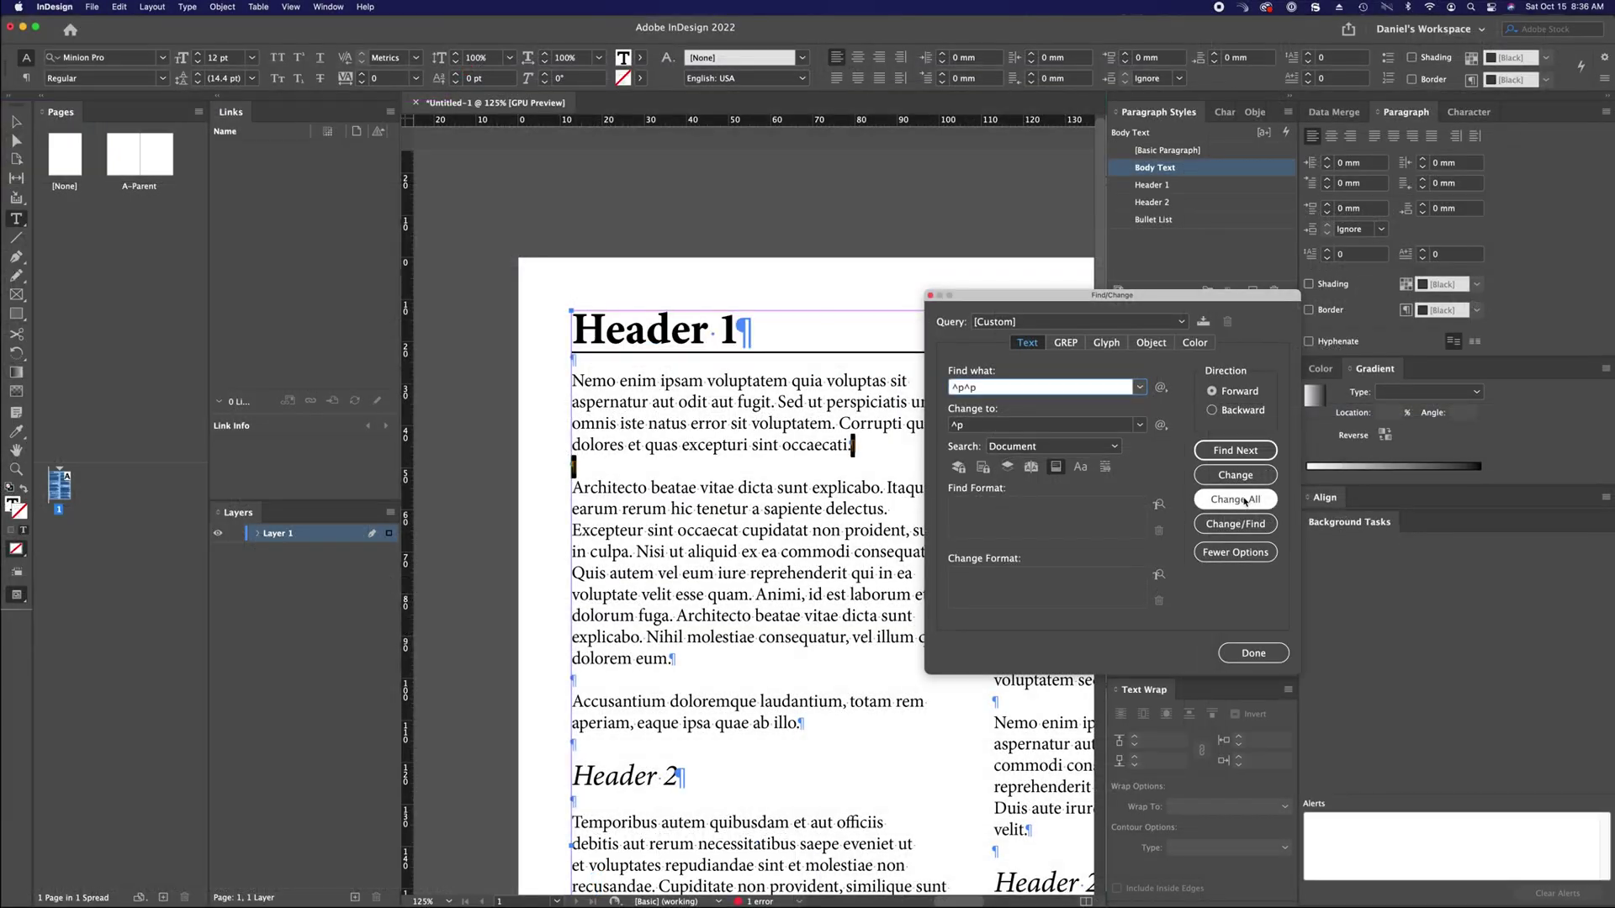
click(1077, 477)
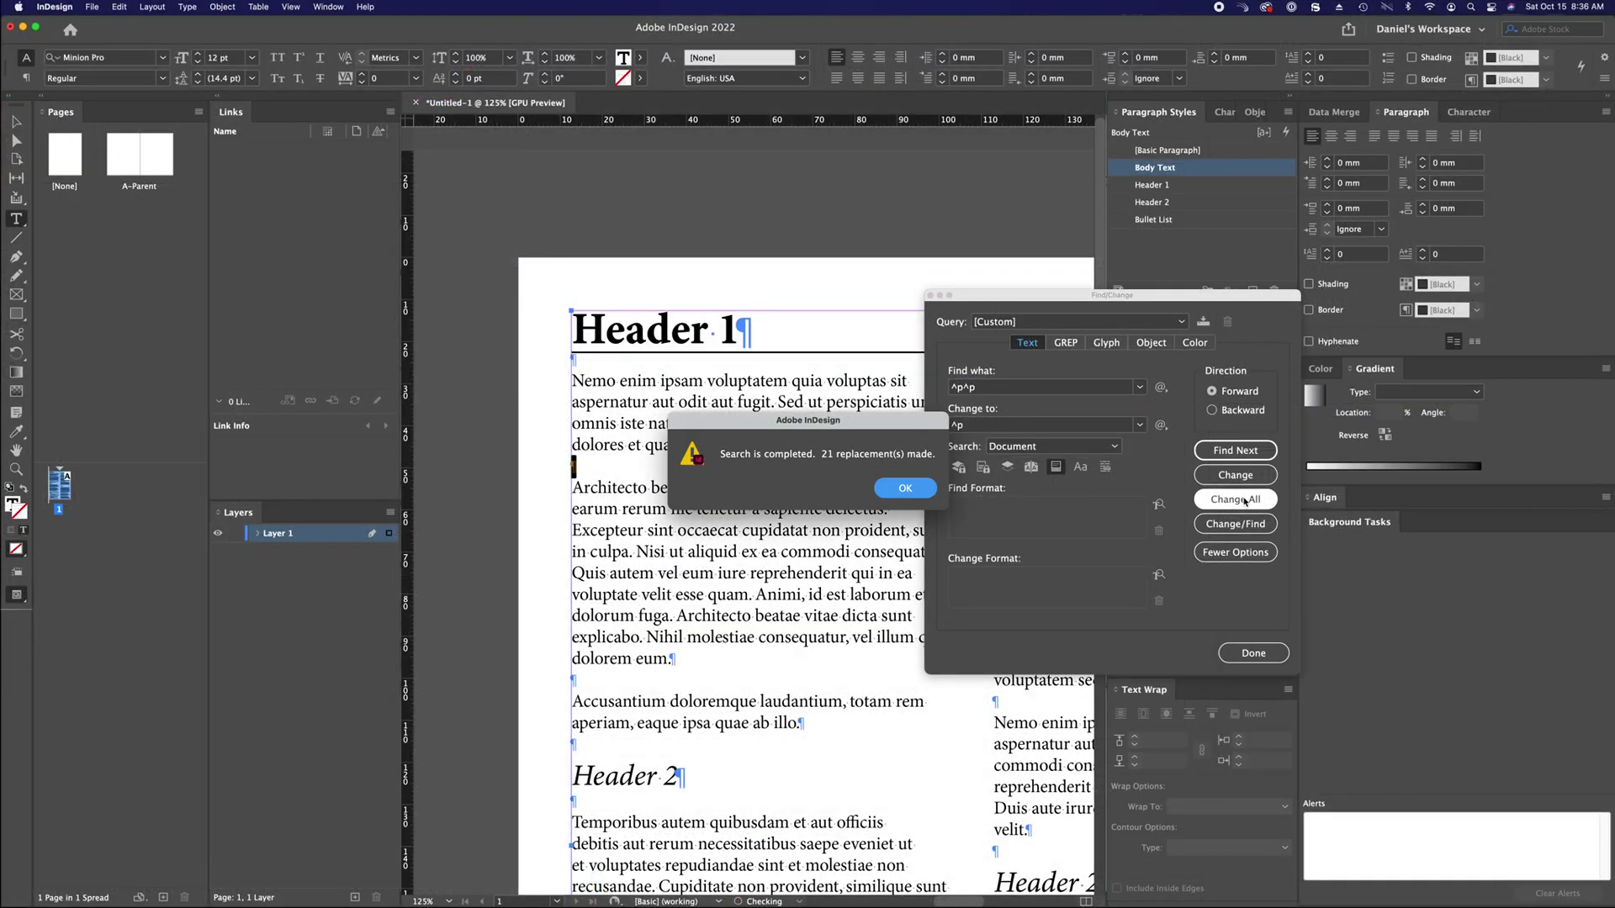
click(926, 490)
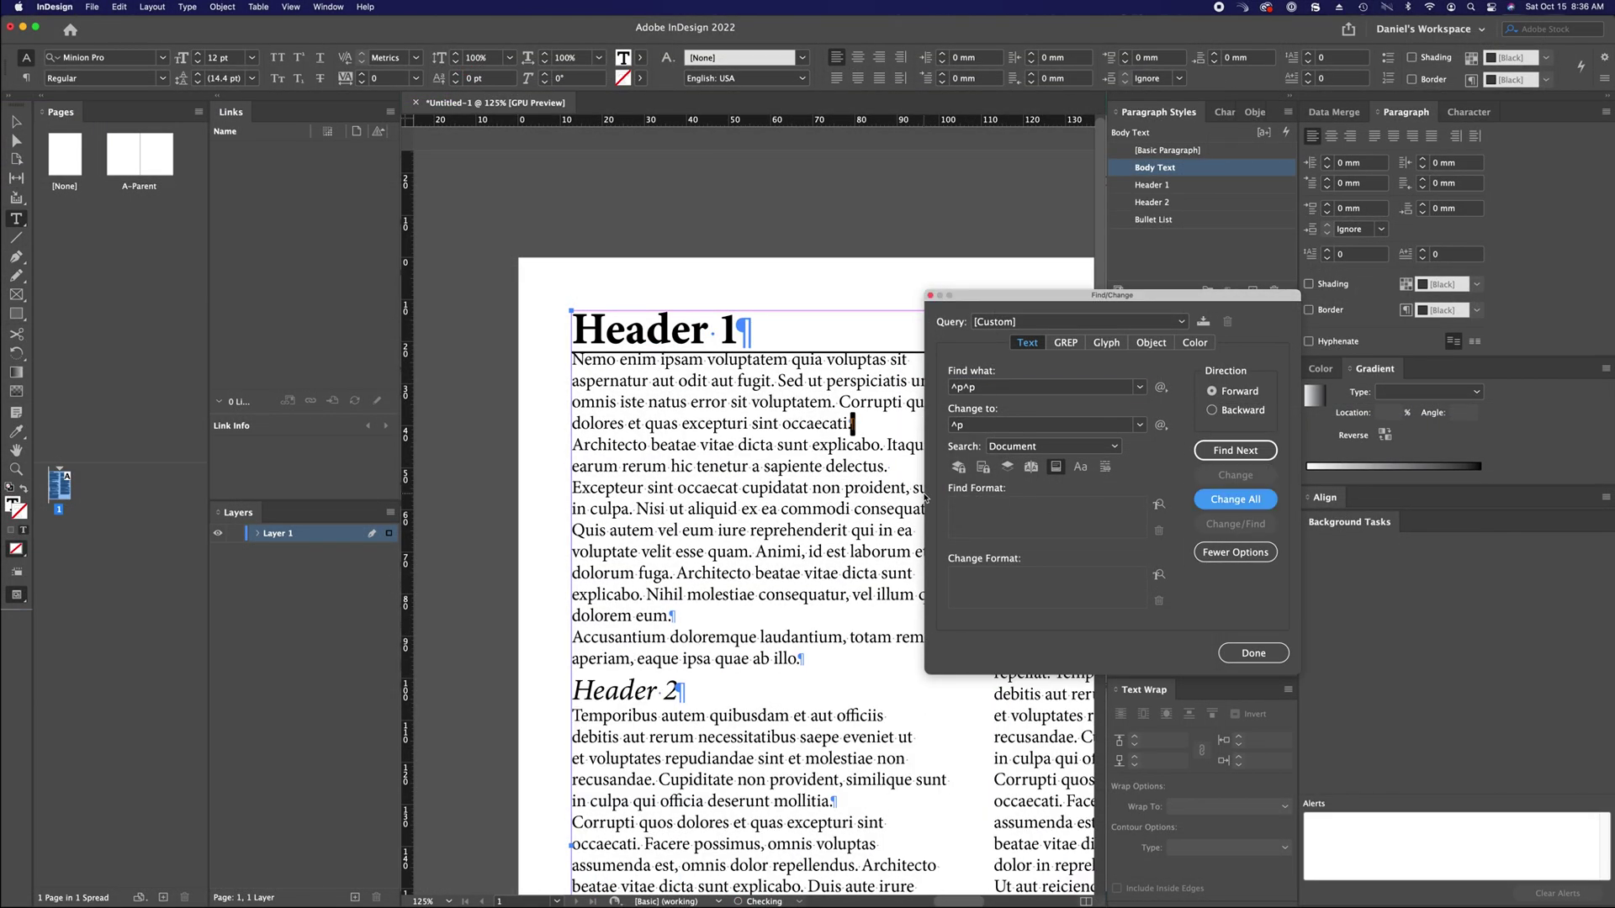
click(1234, 652)
key(super+0)
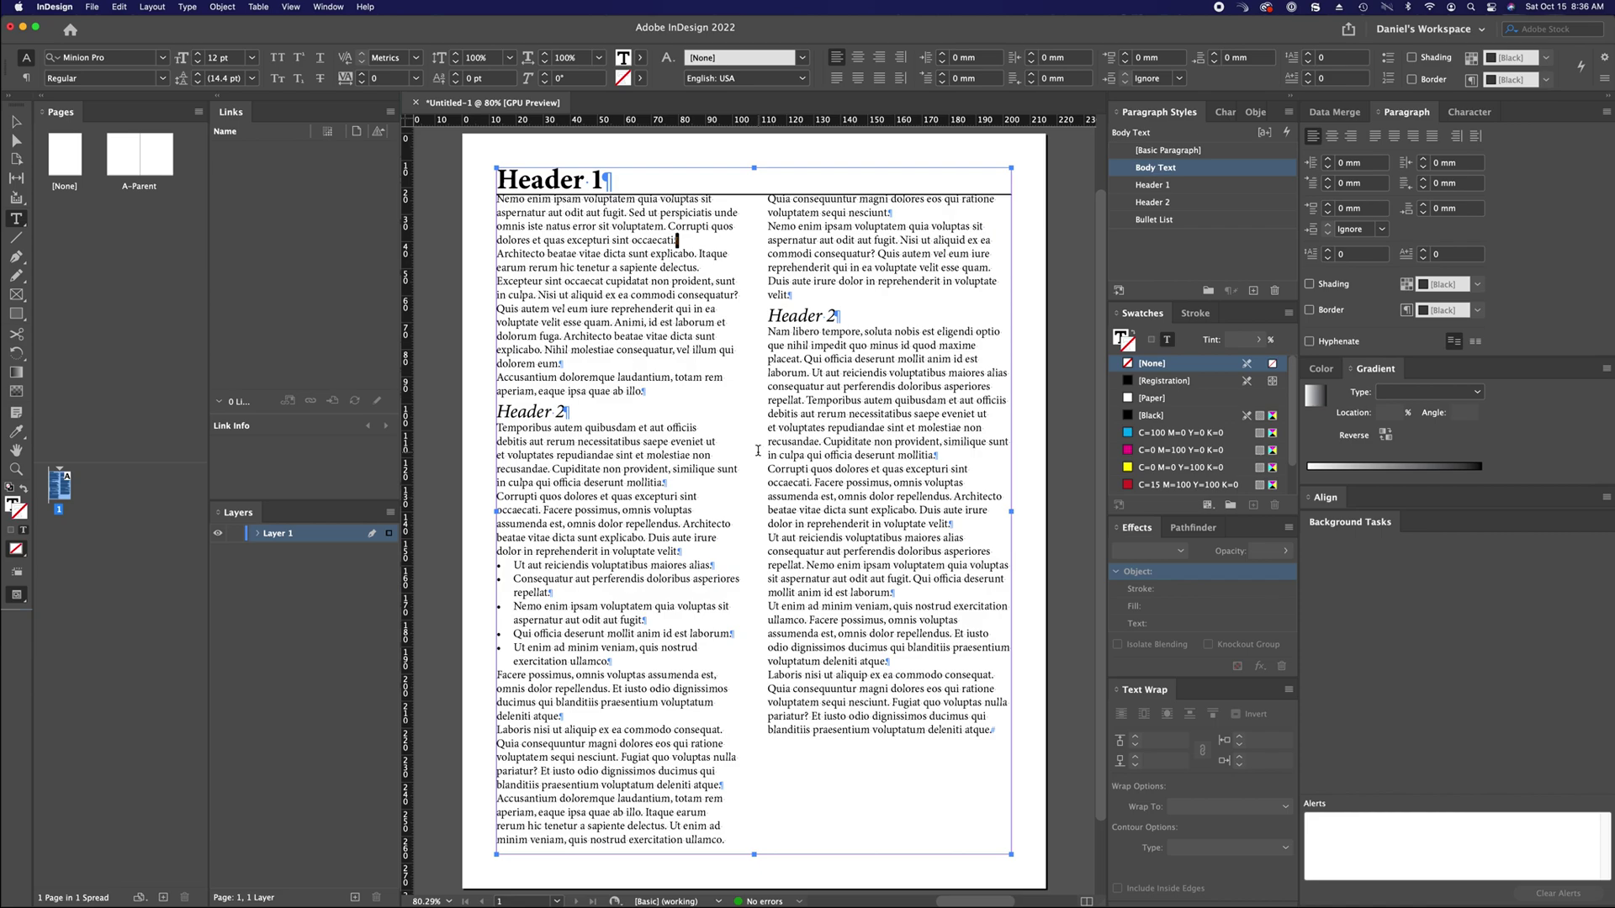
click(637, 239)
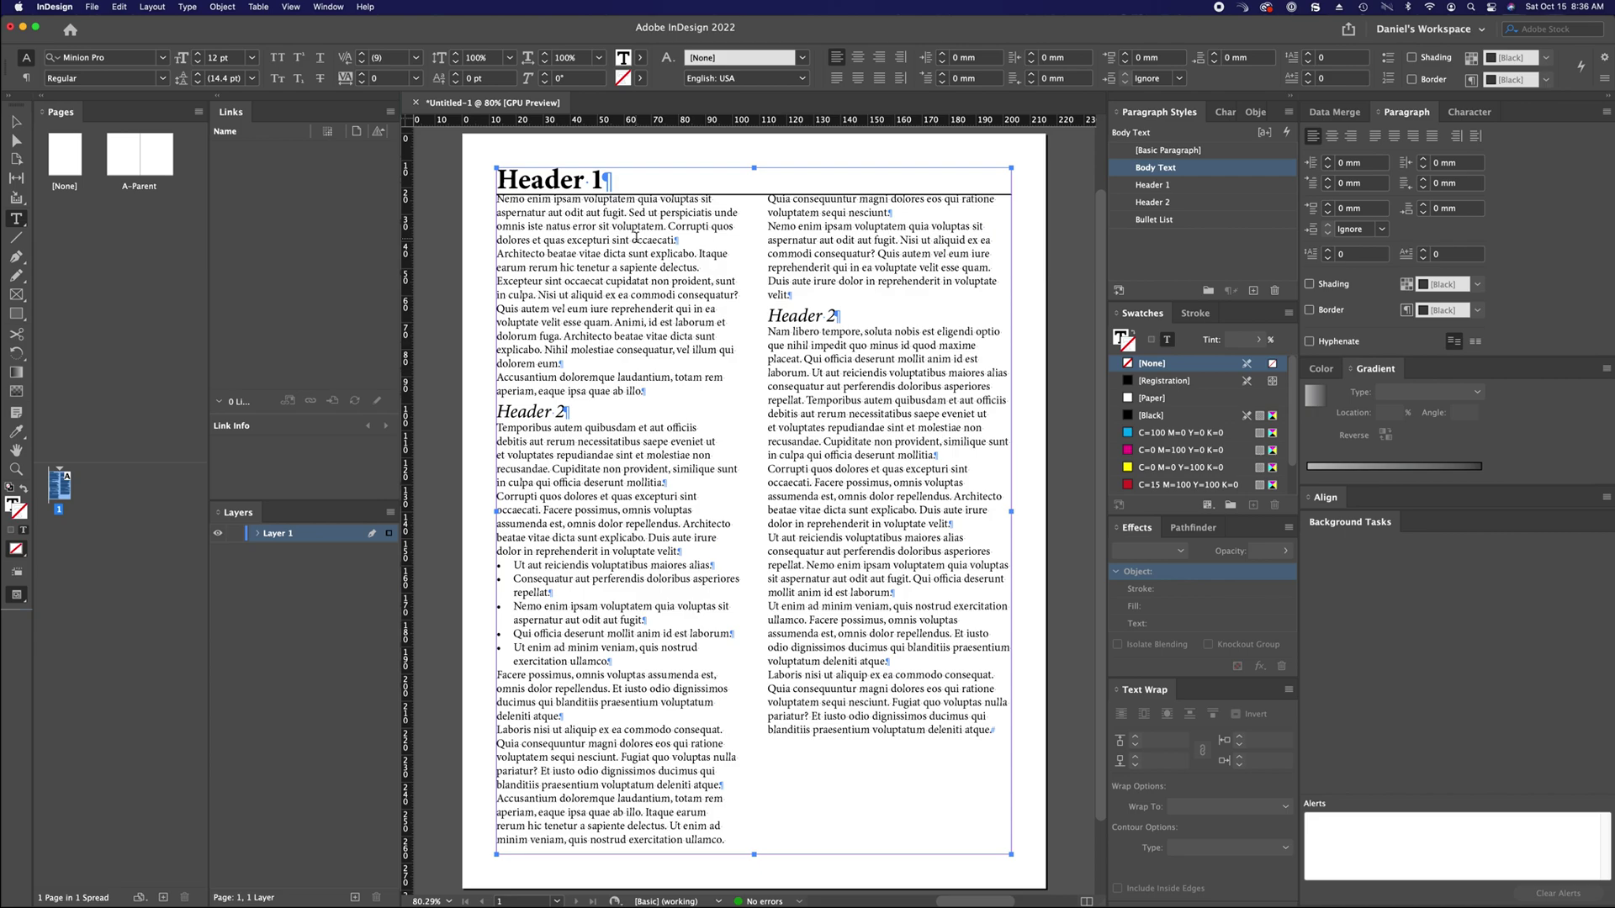
key(super+equal)
key(super+equal)
key(super+equal)
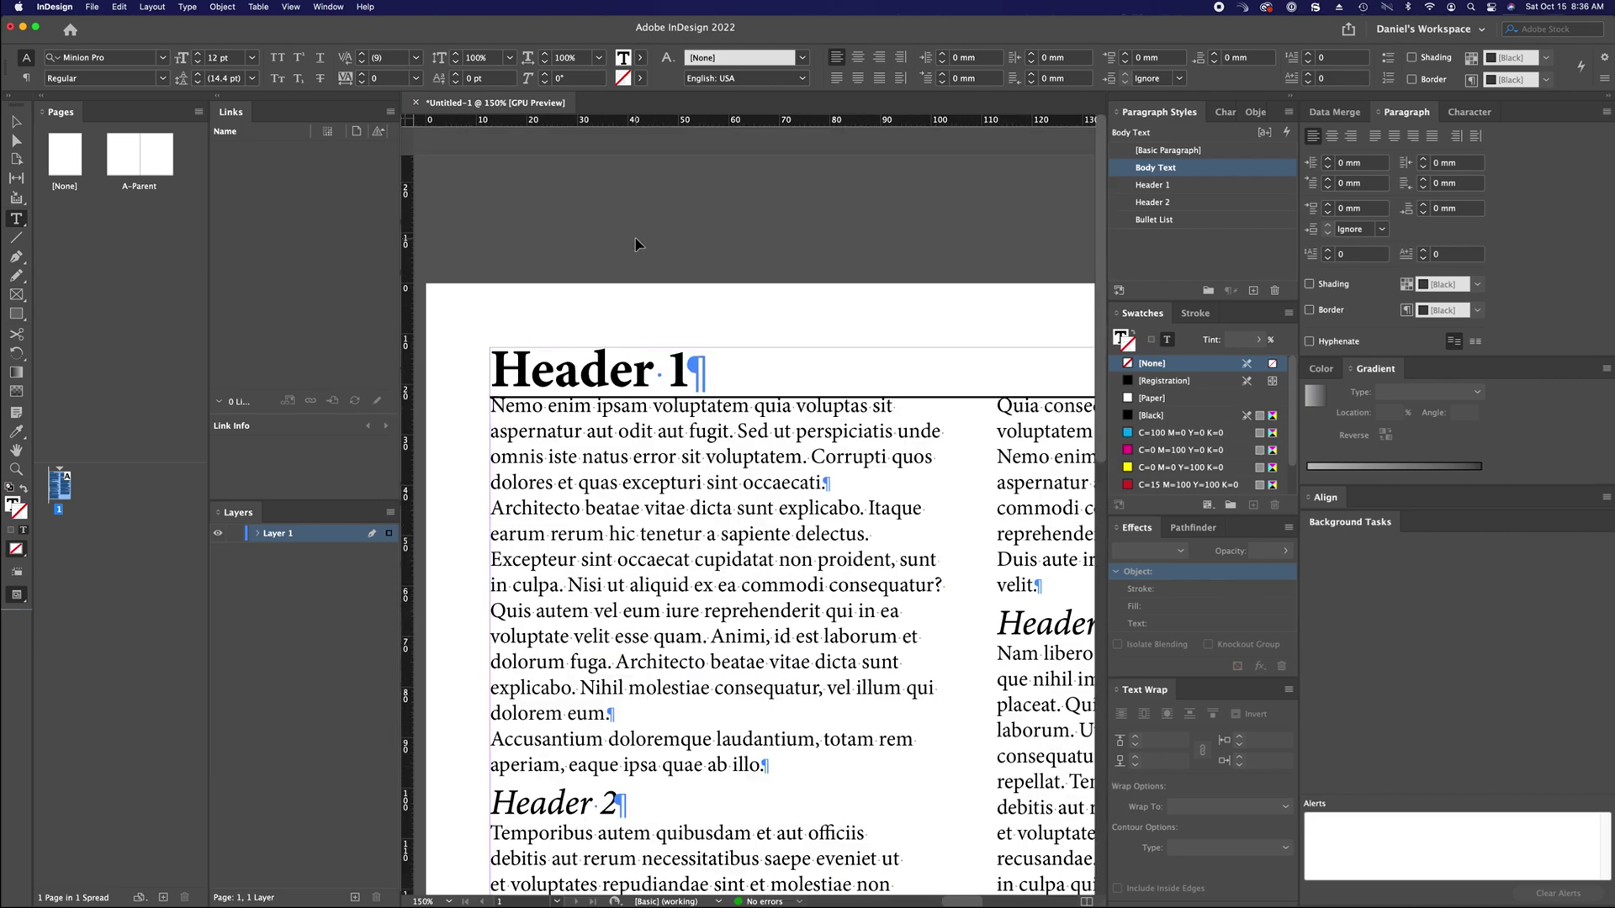
key(Escape)
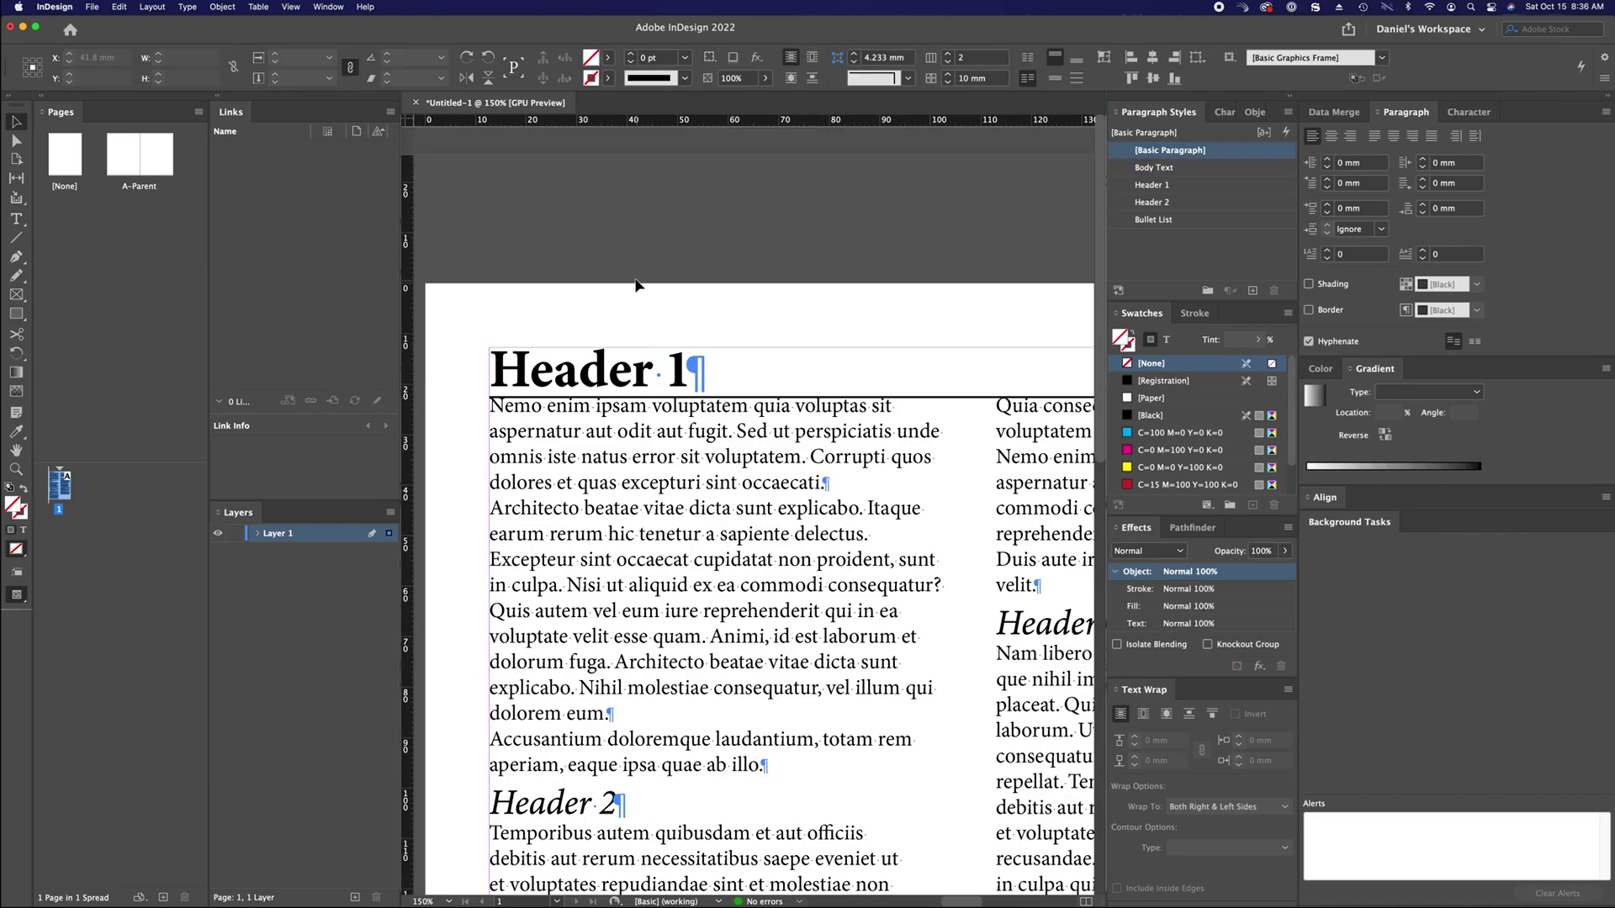
click(636, 280)
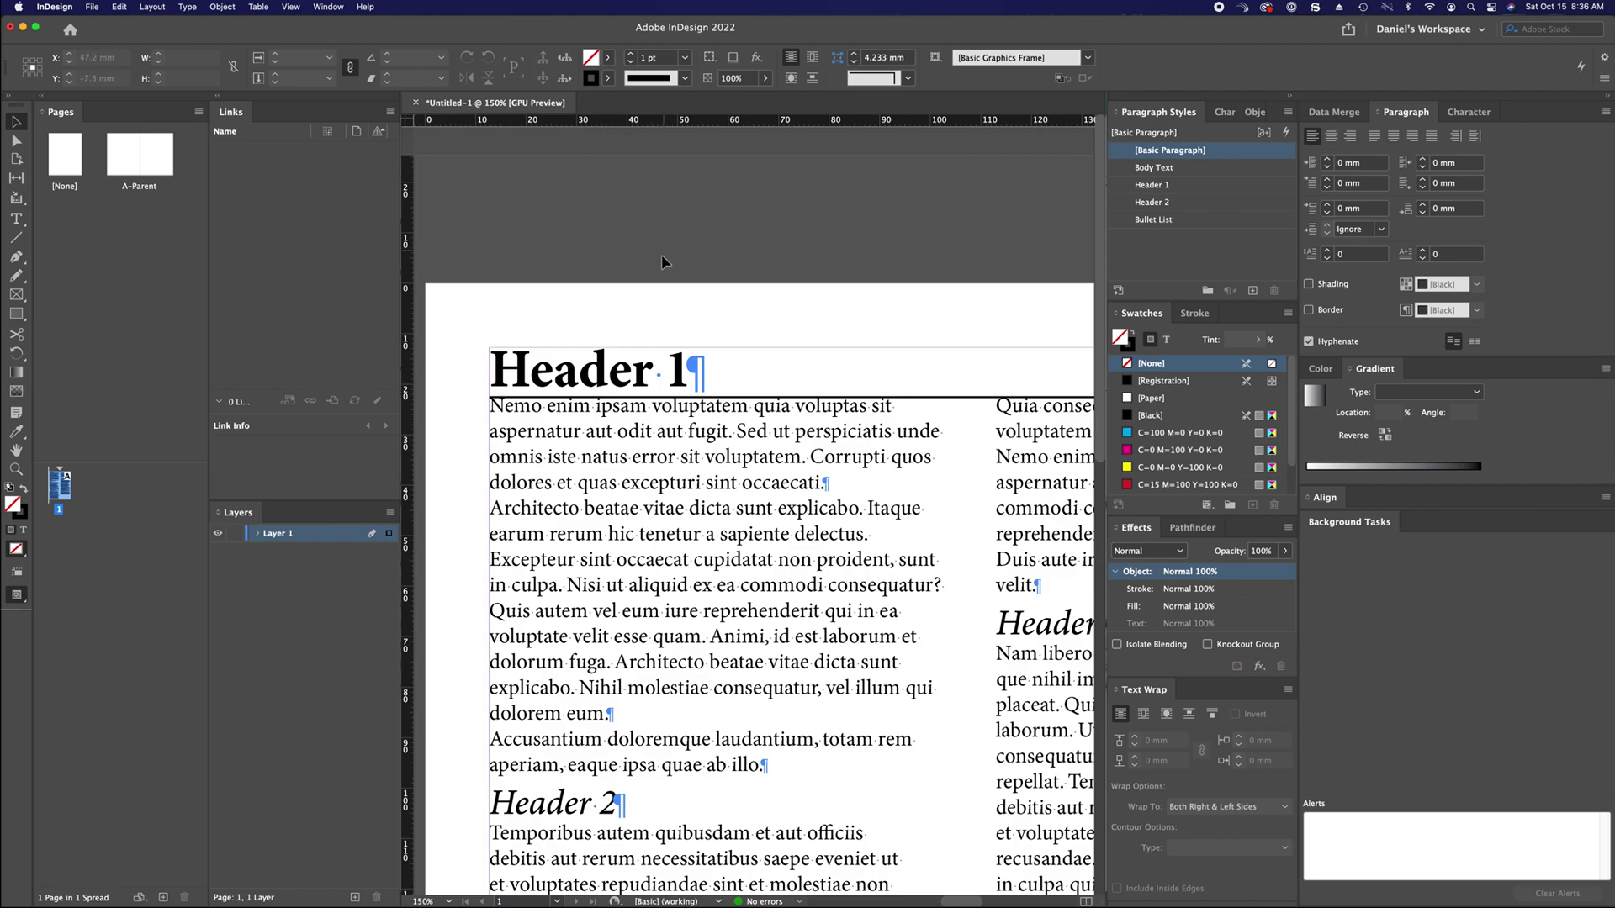
double_click(706, 486)
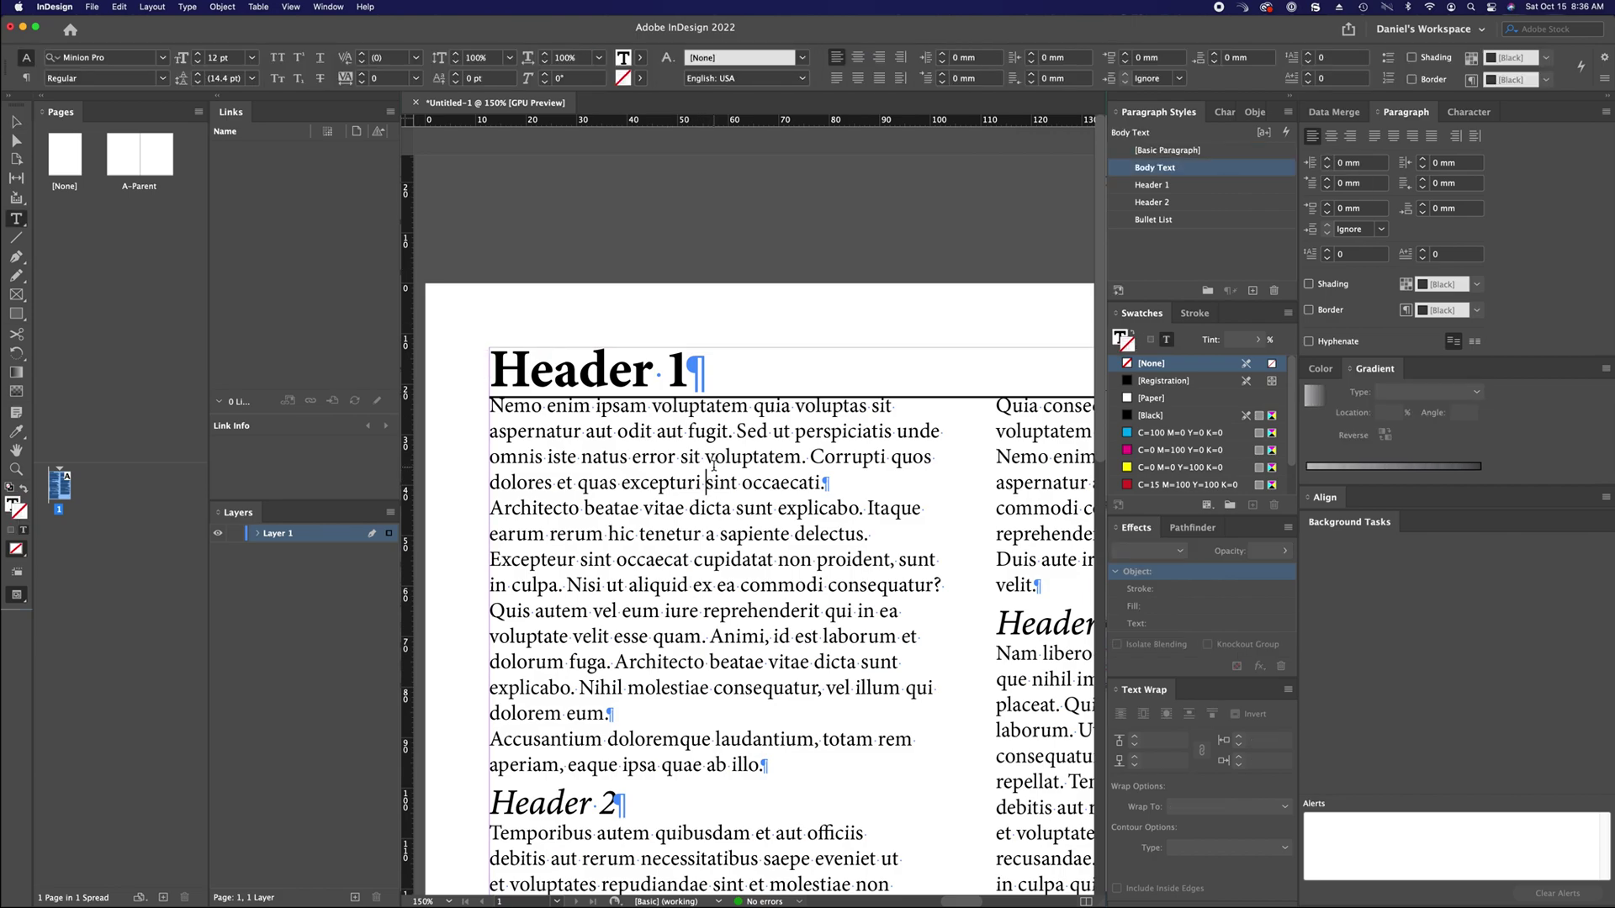
drag(722, 431, 703, 761)
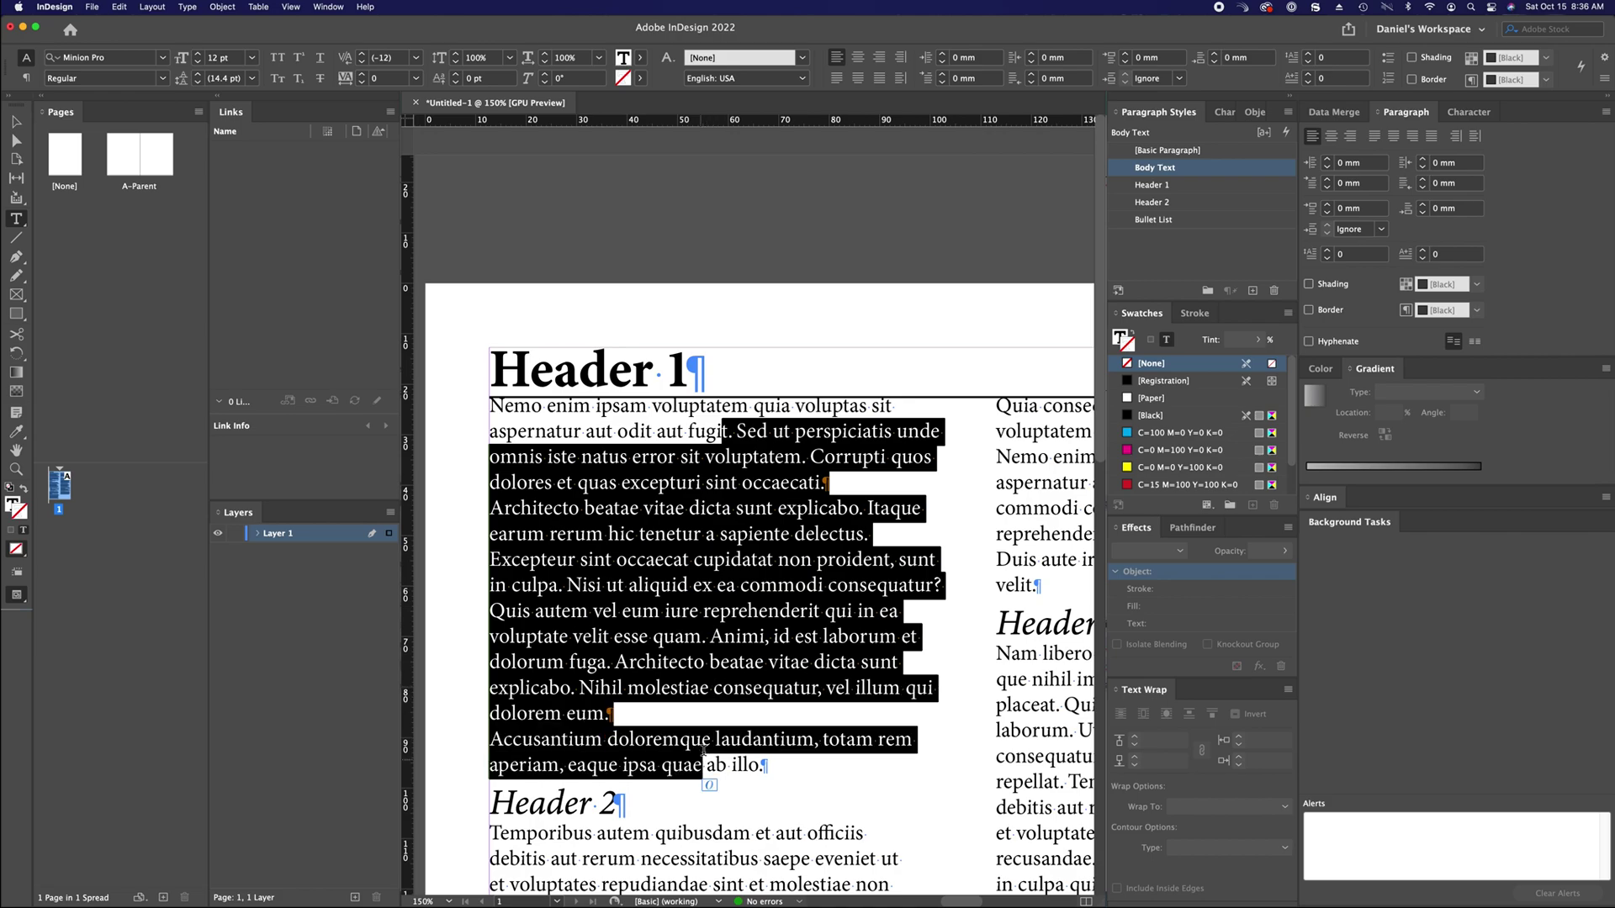
click(821, 455)
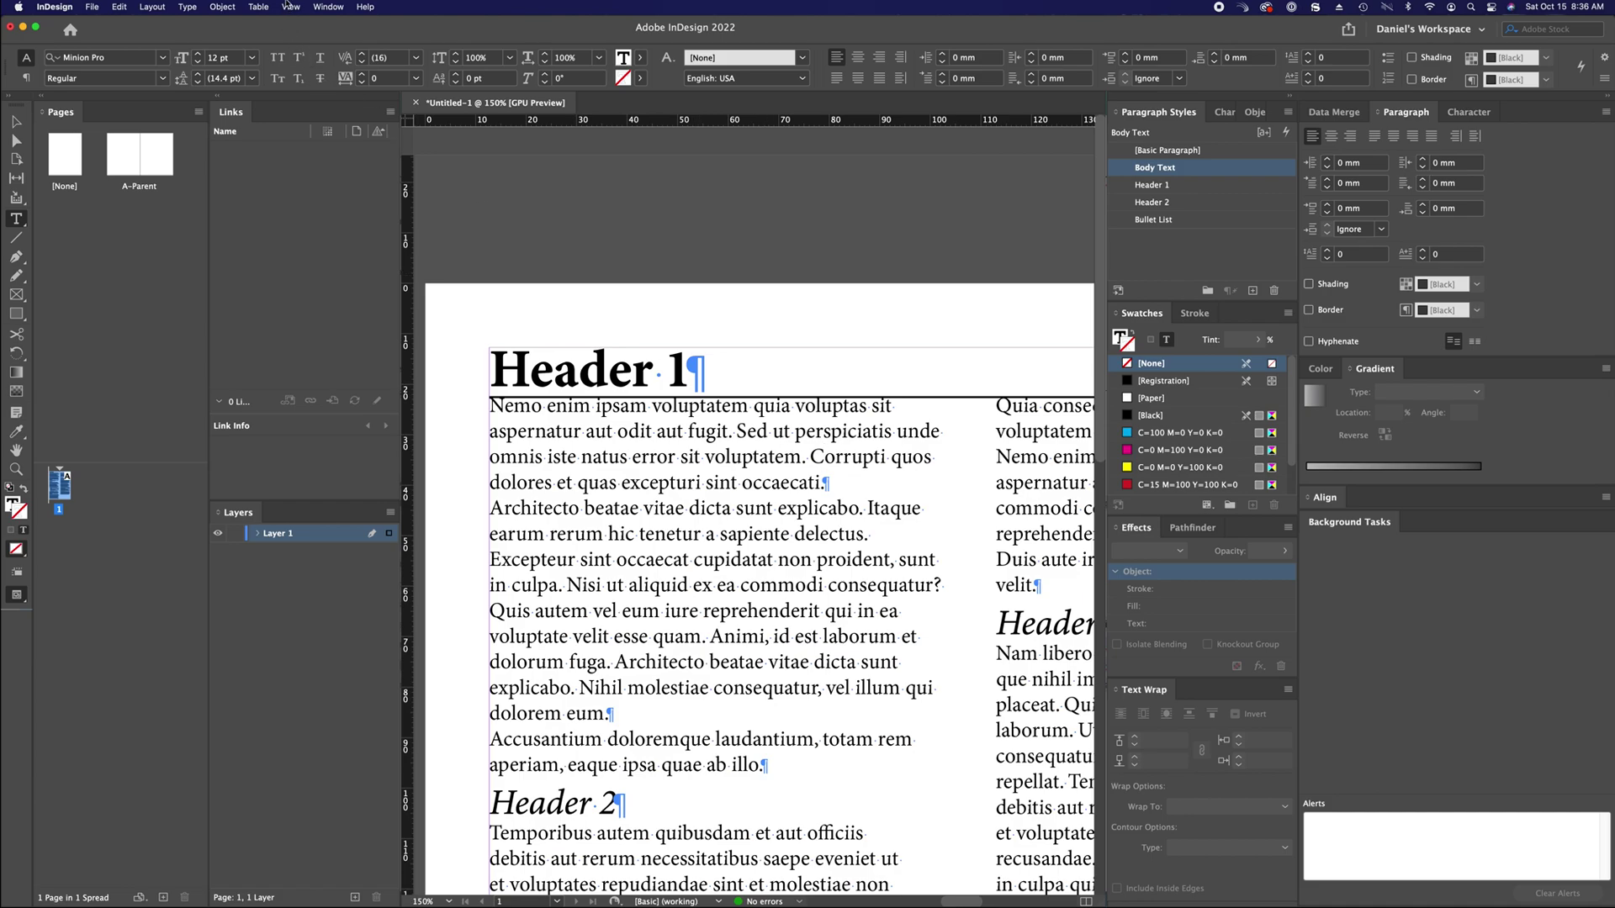
click(336, 7)
mouse_move(393, 372)
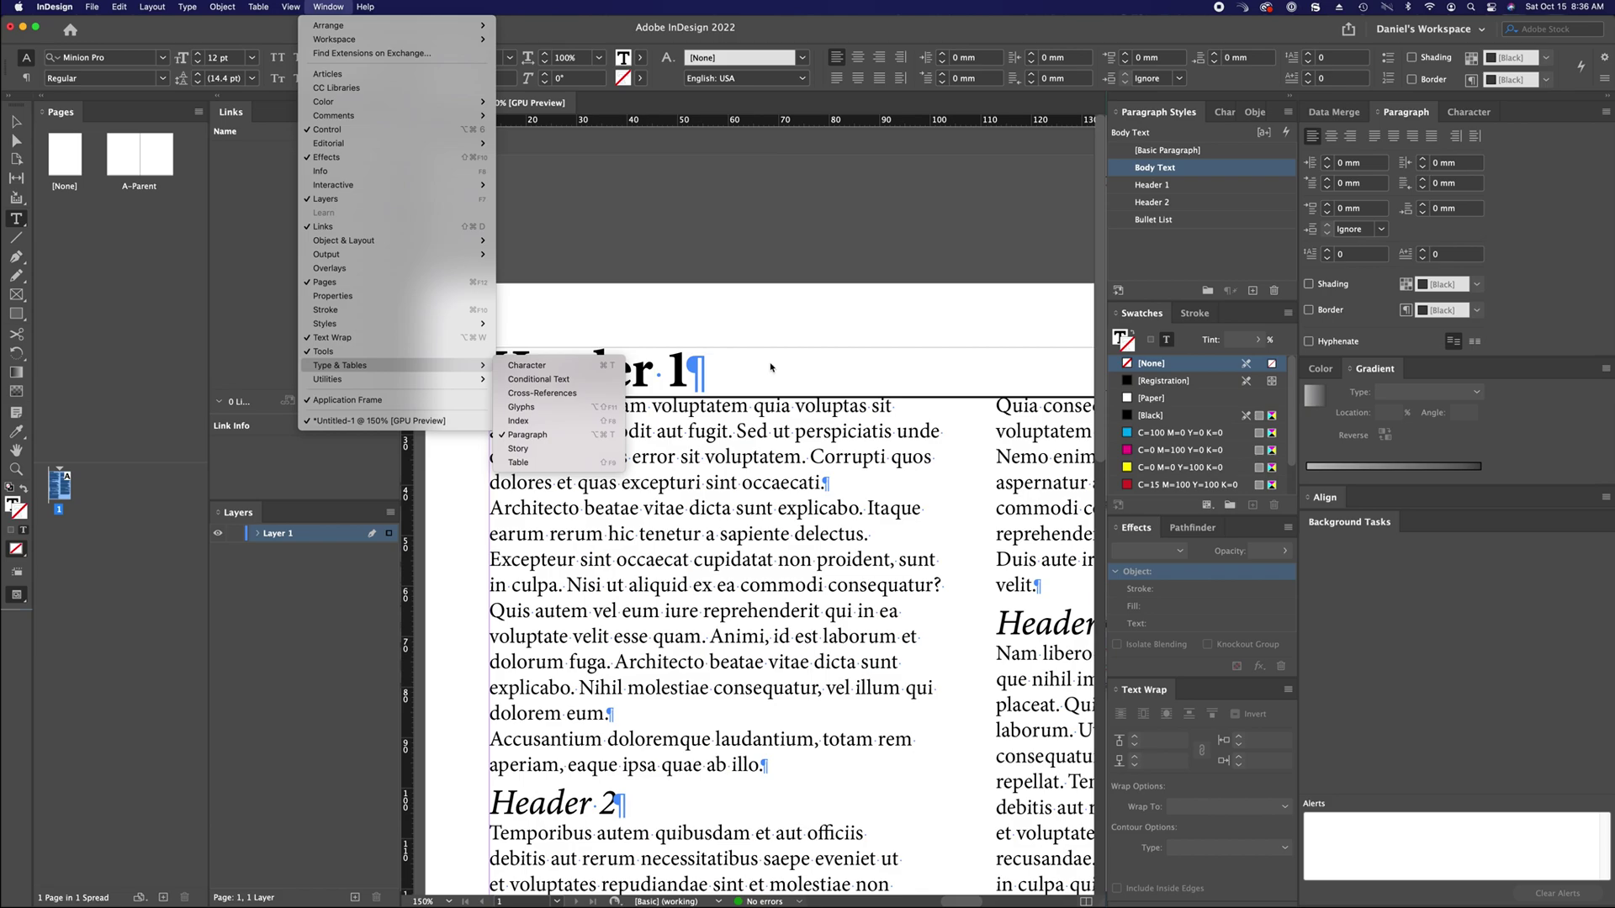
click(1389, 118)
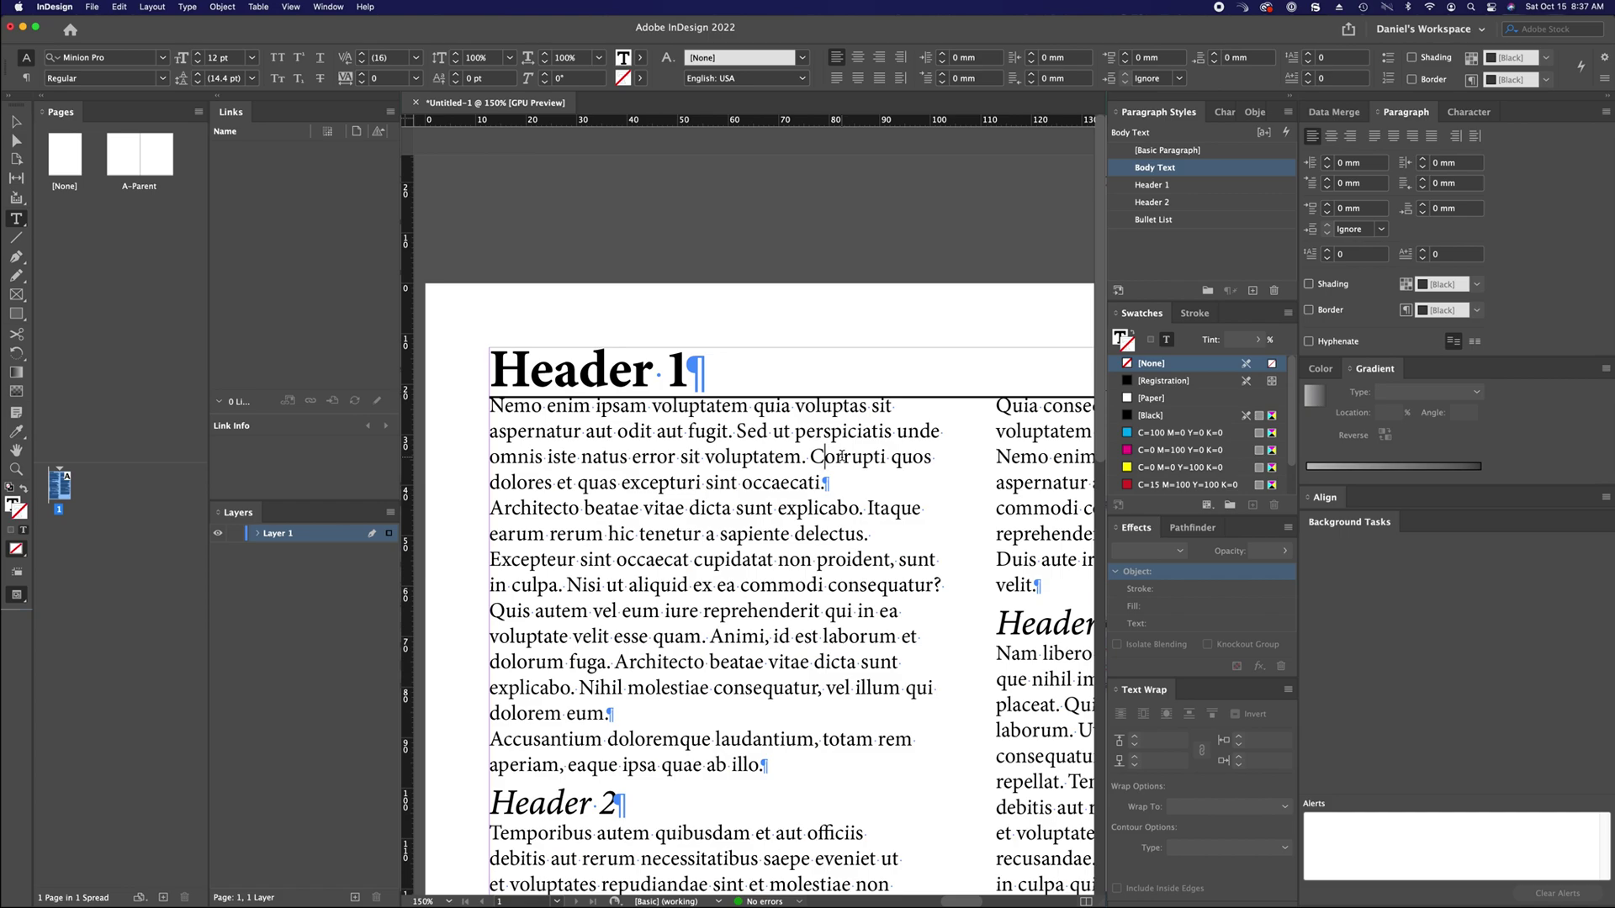
click(327, 6)
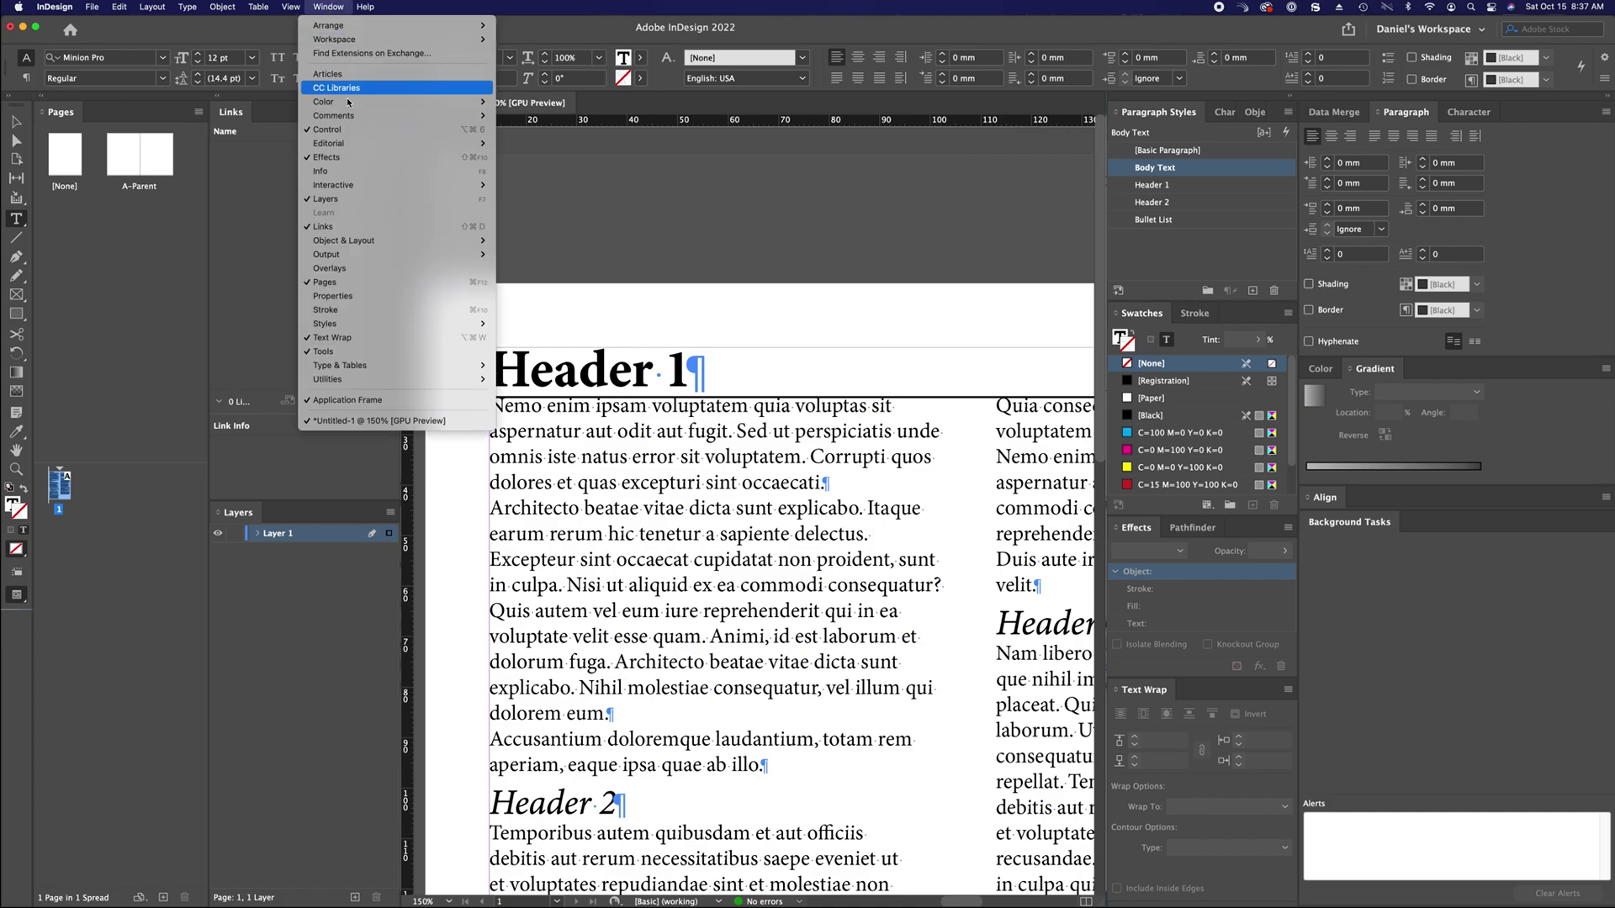
mouse_move(377, 323)
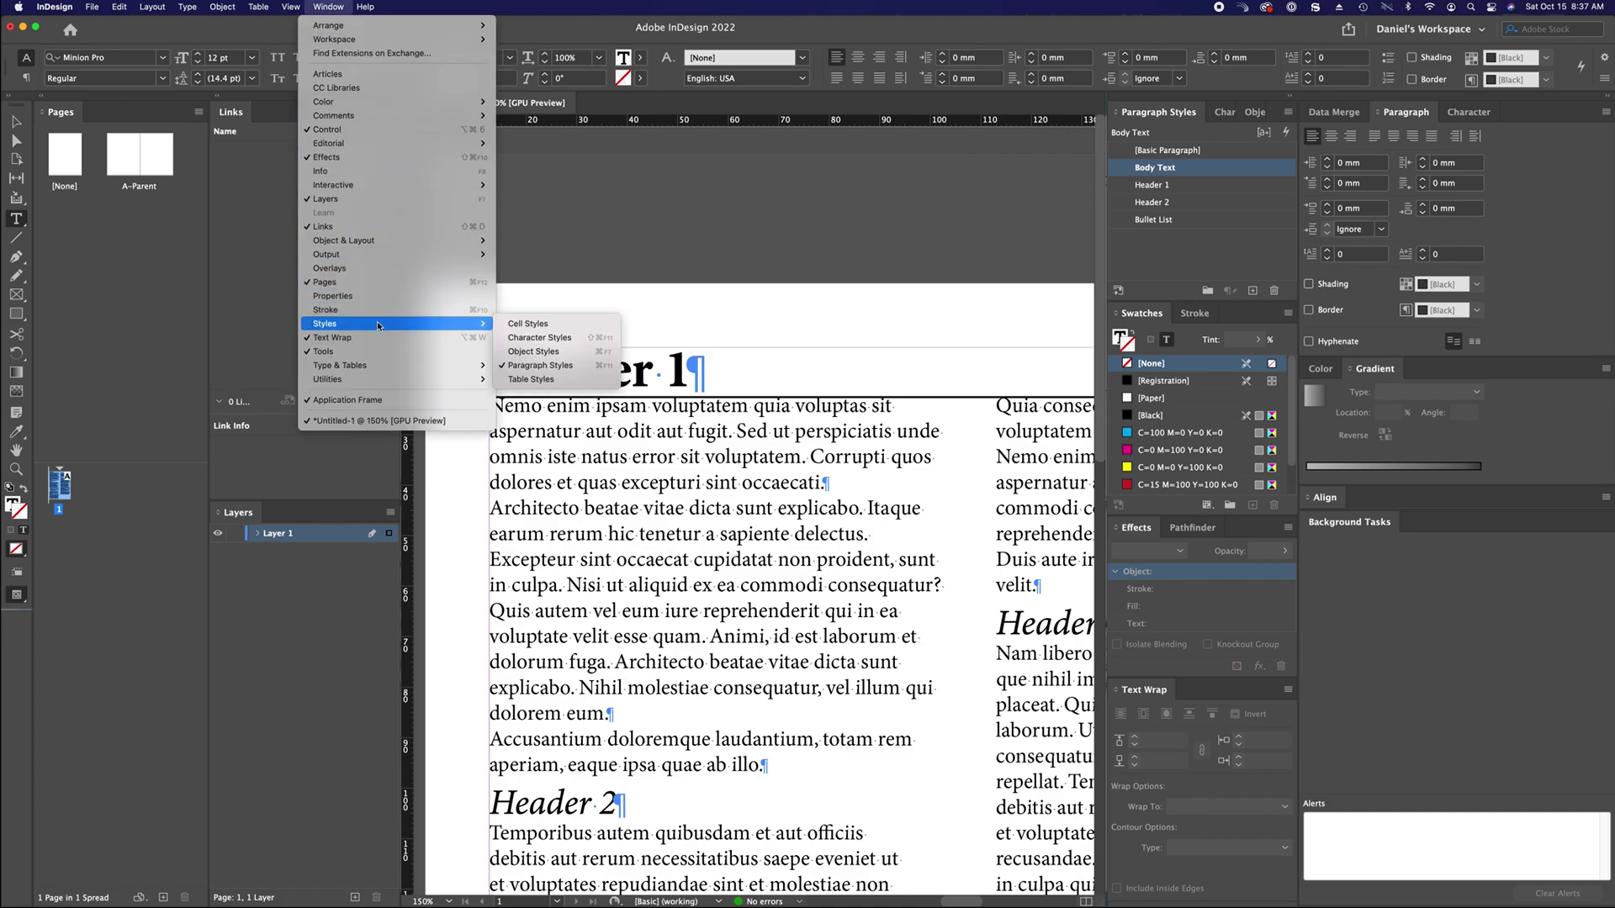
click(536, 367)
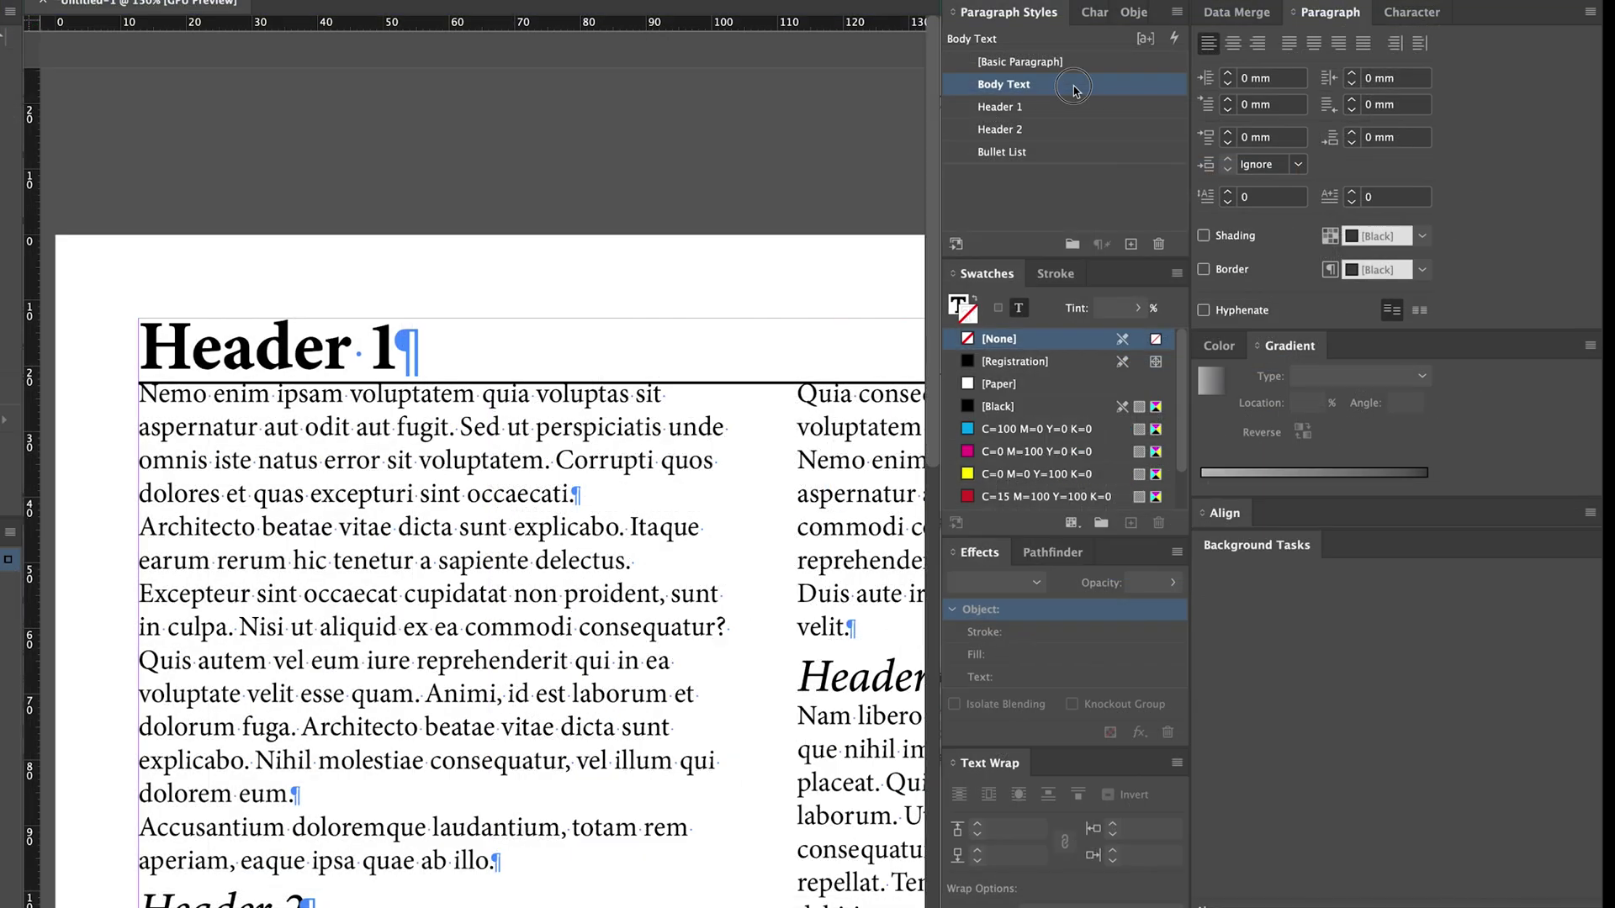
- Open the Body Text style options, move the dialog aside and view Indents and Spacing
double_click(1073, 85)
drag(1070, 50, 966, 22)
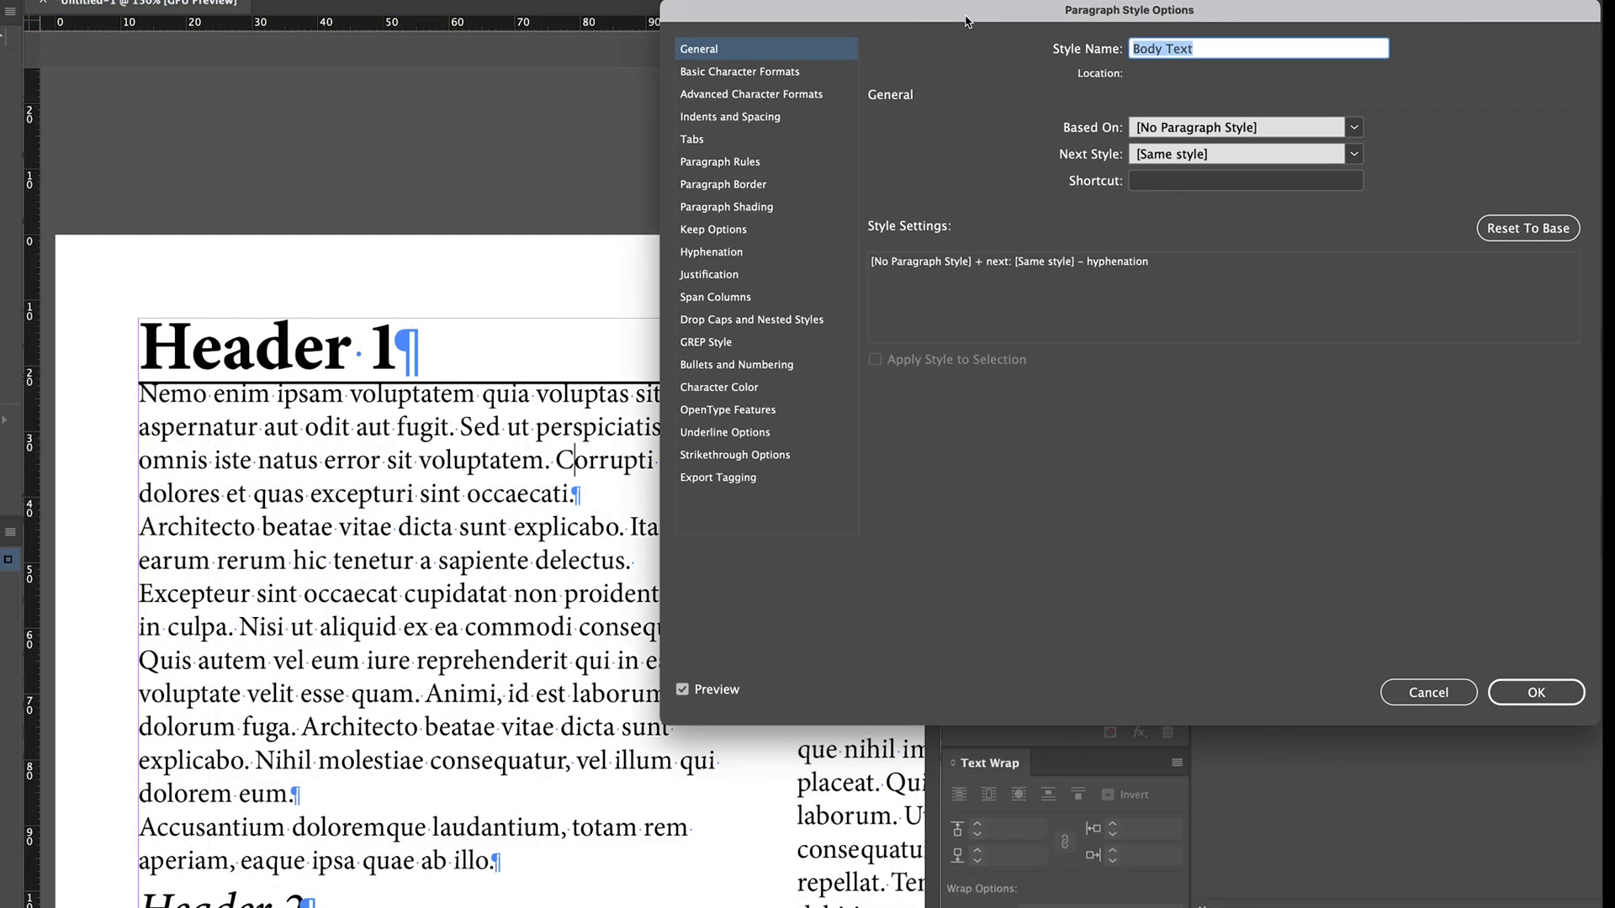
click(774, 122)
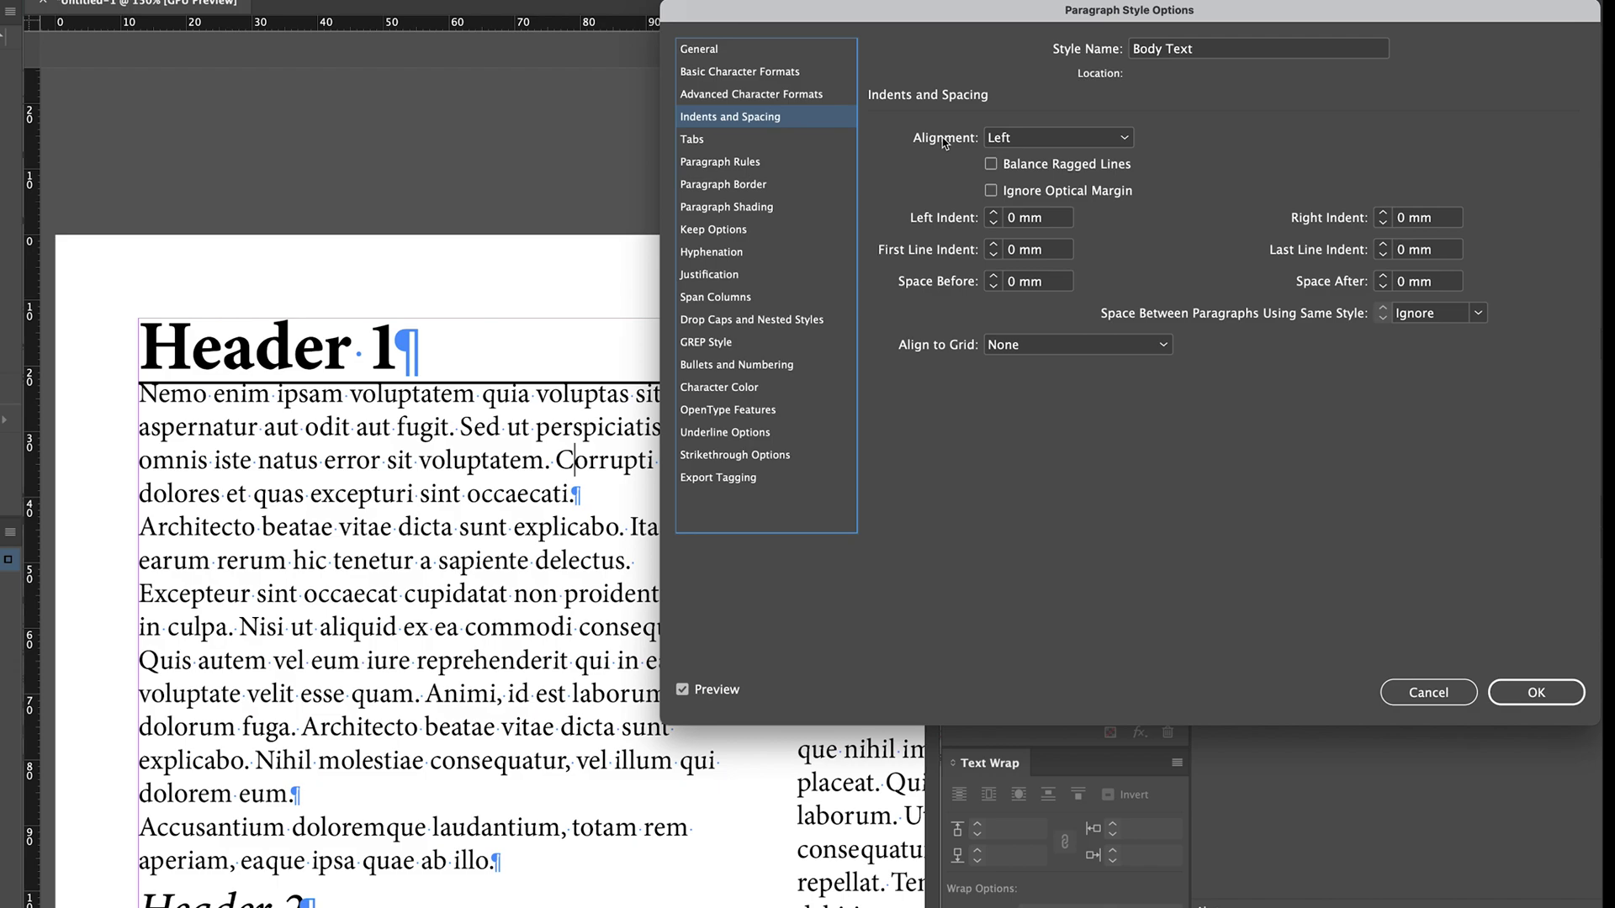
- Set Body Text leading to 14 pt and space after to 7 pt
click(789, 76)
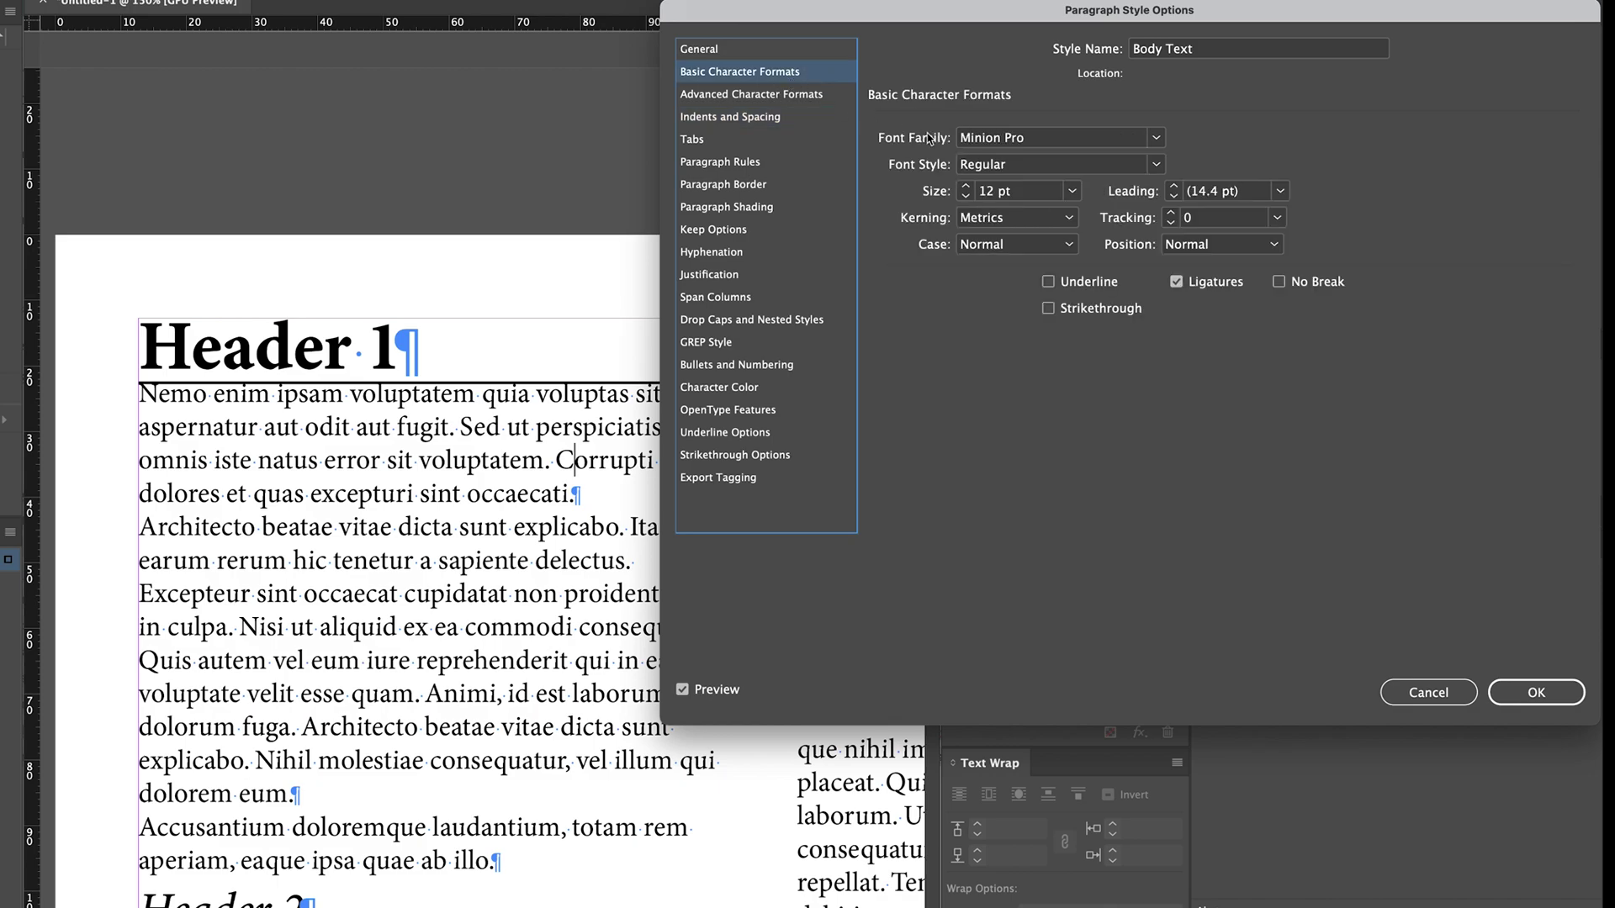
click(1230, 191)
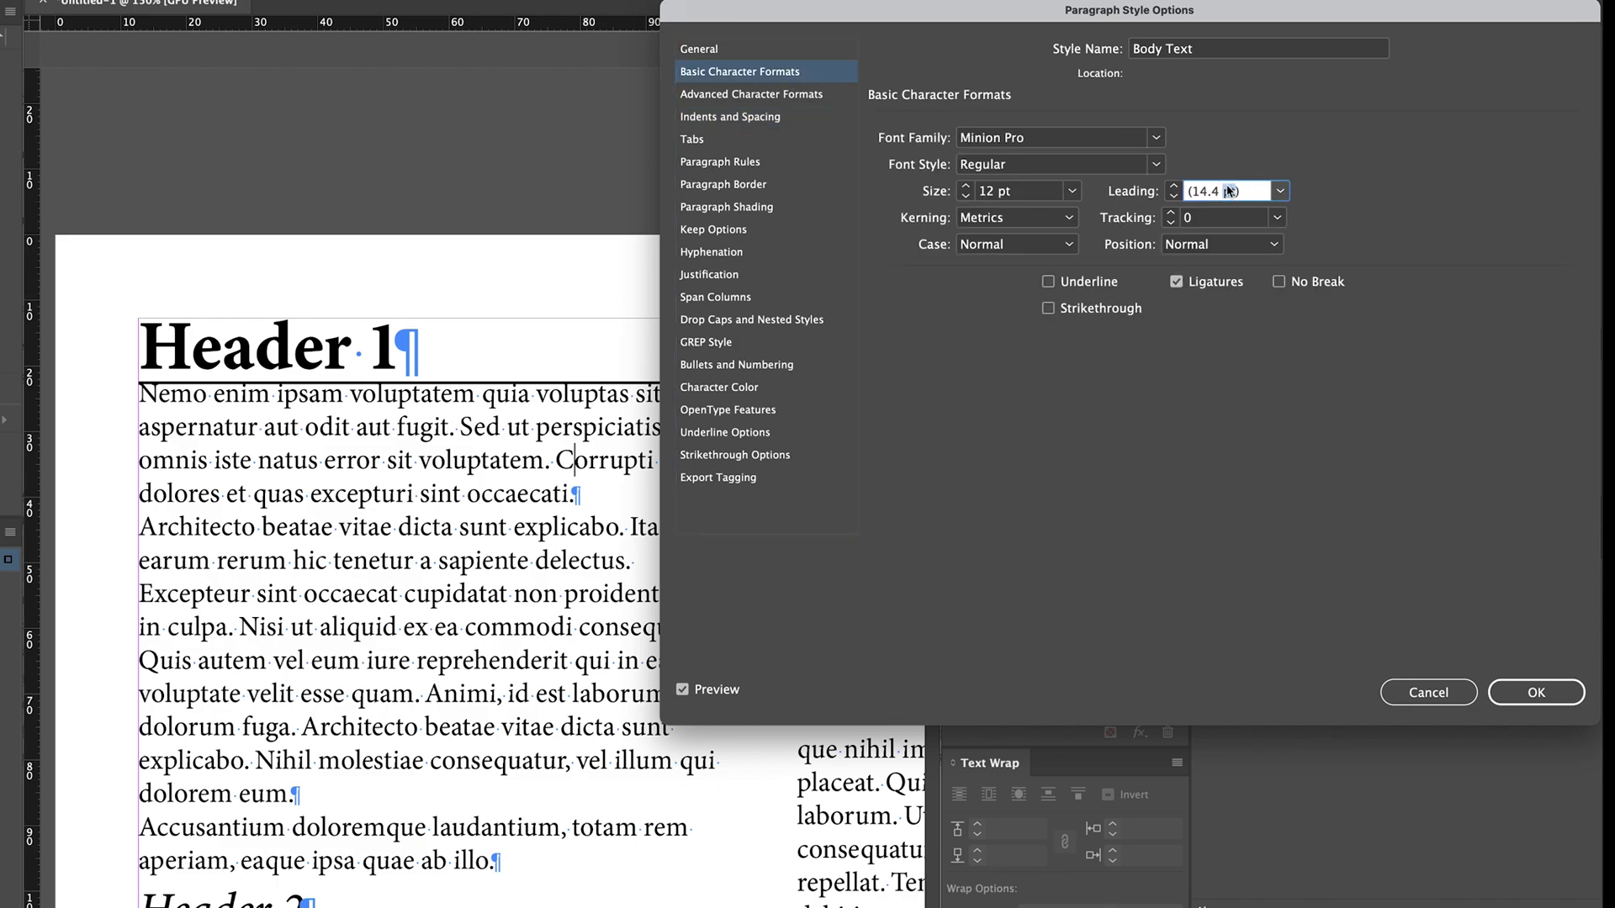
triple_click(1216, 193)
text(14)
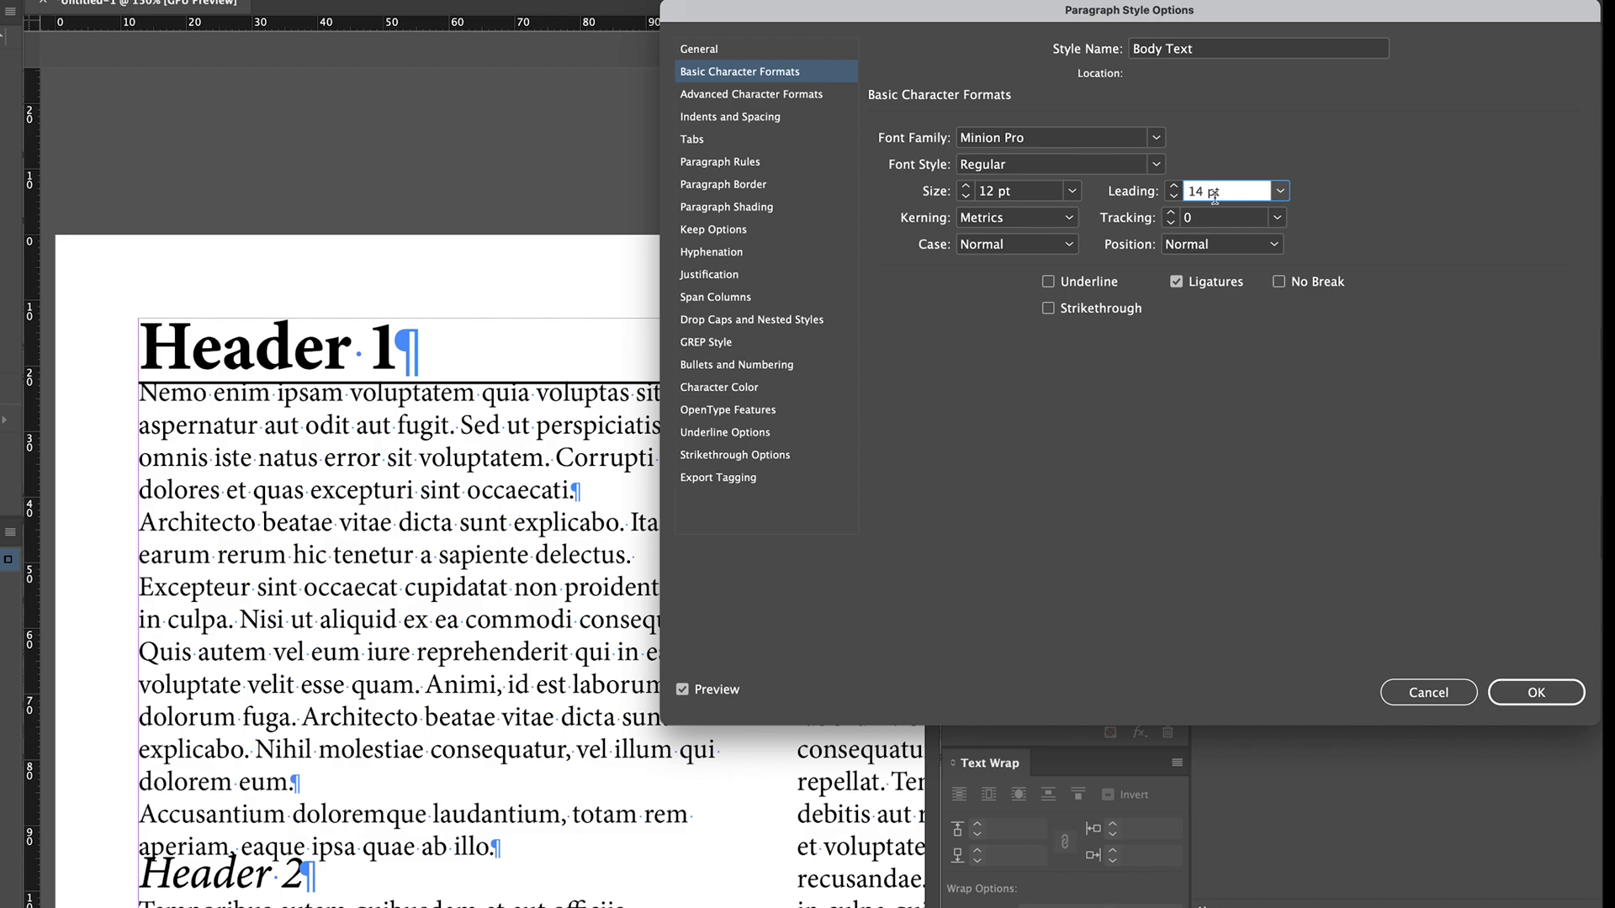
click(729, 117)
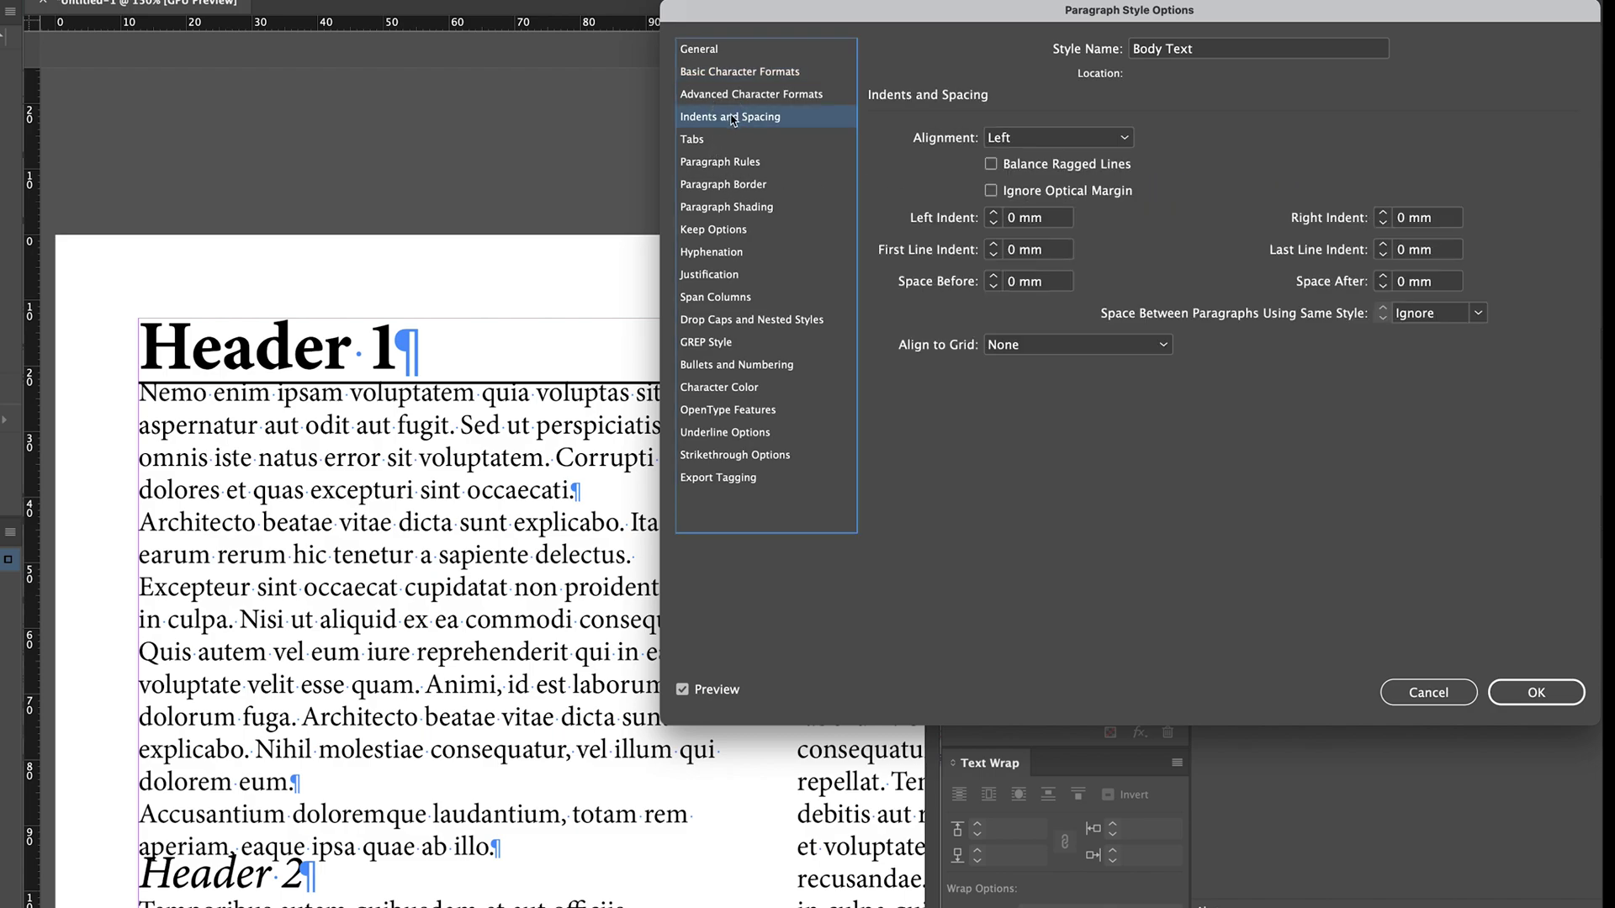
triple_click(1425, 286)
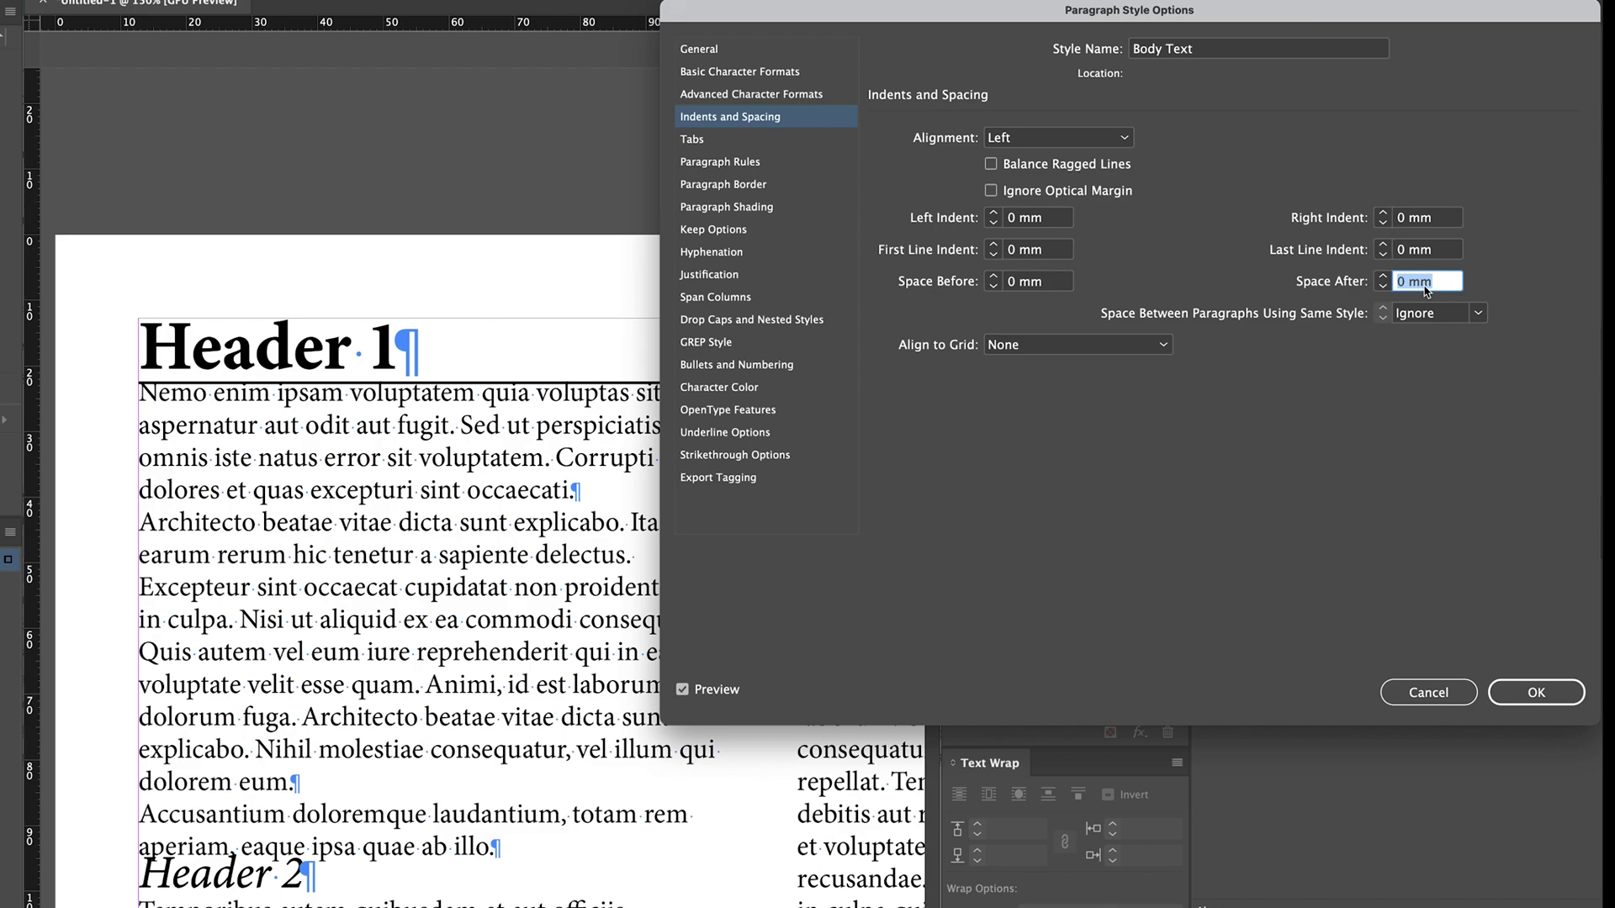
text(7 pt)
click(1433, 252)
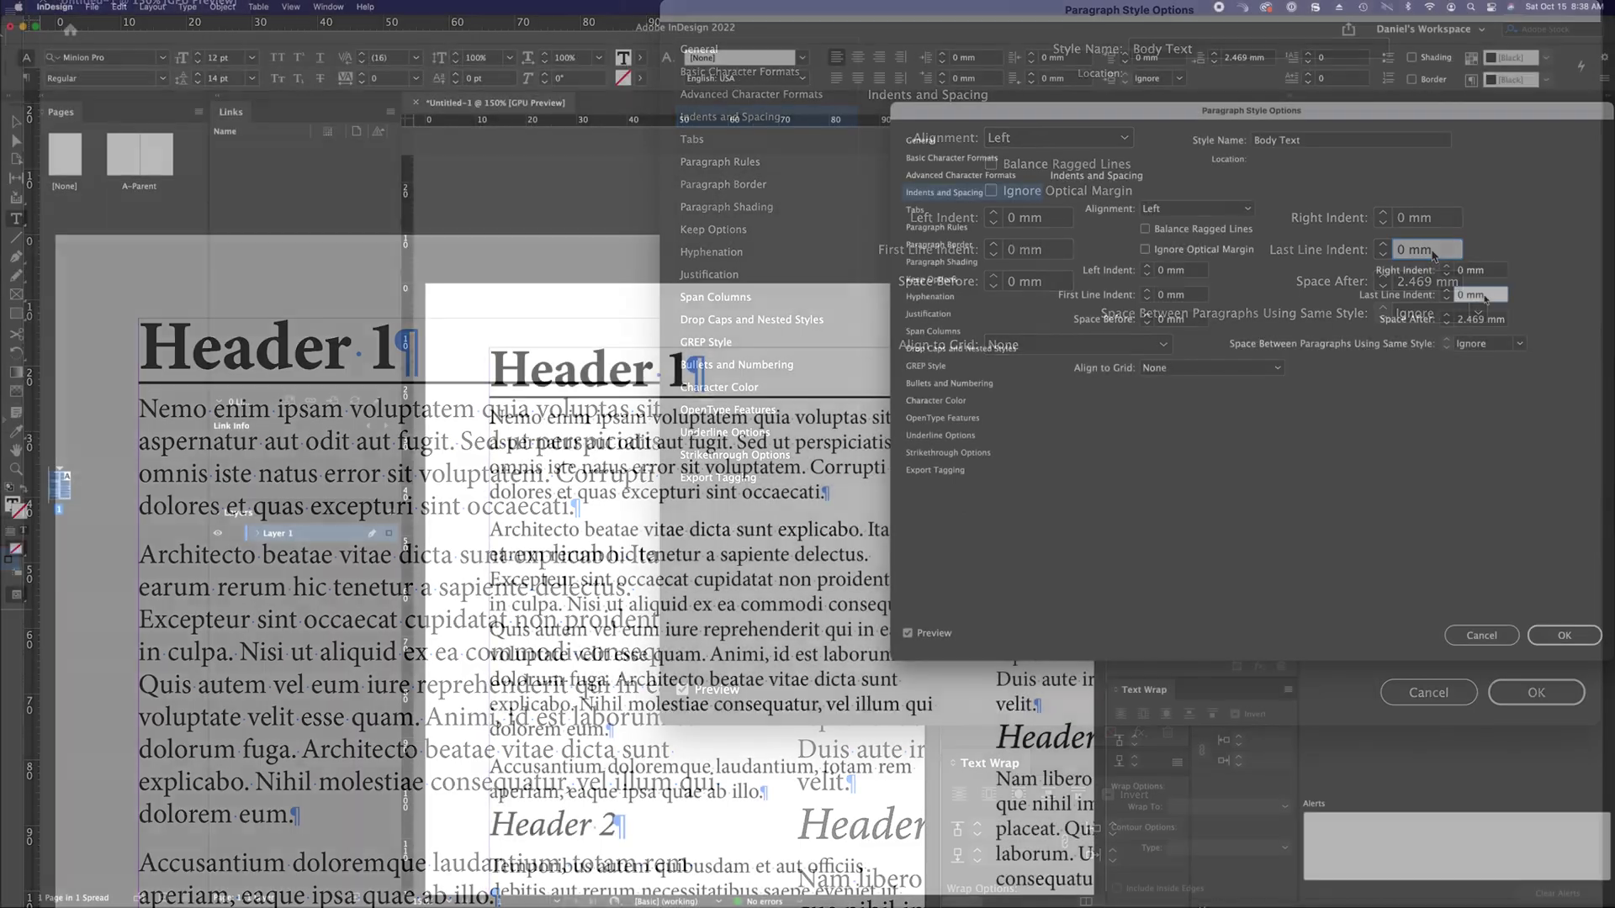
- Confirm the Body Text changes, fit the page, and zoom in on a Header 2 heading
key(Return)
key(super+0)
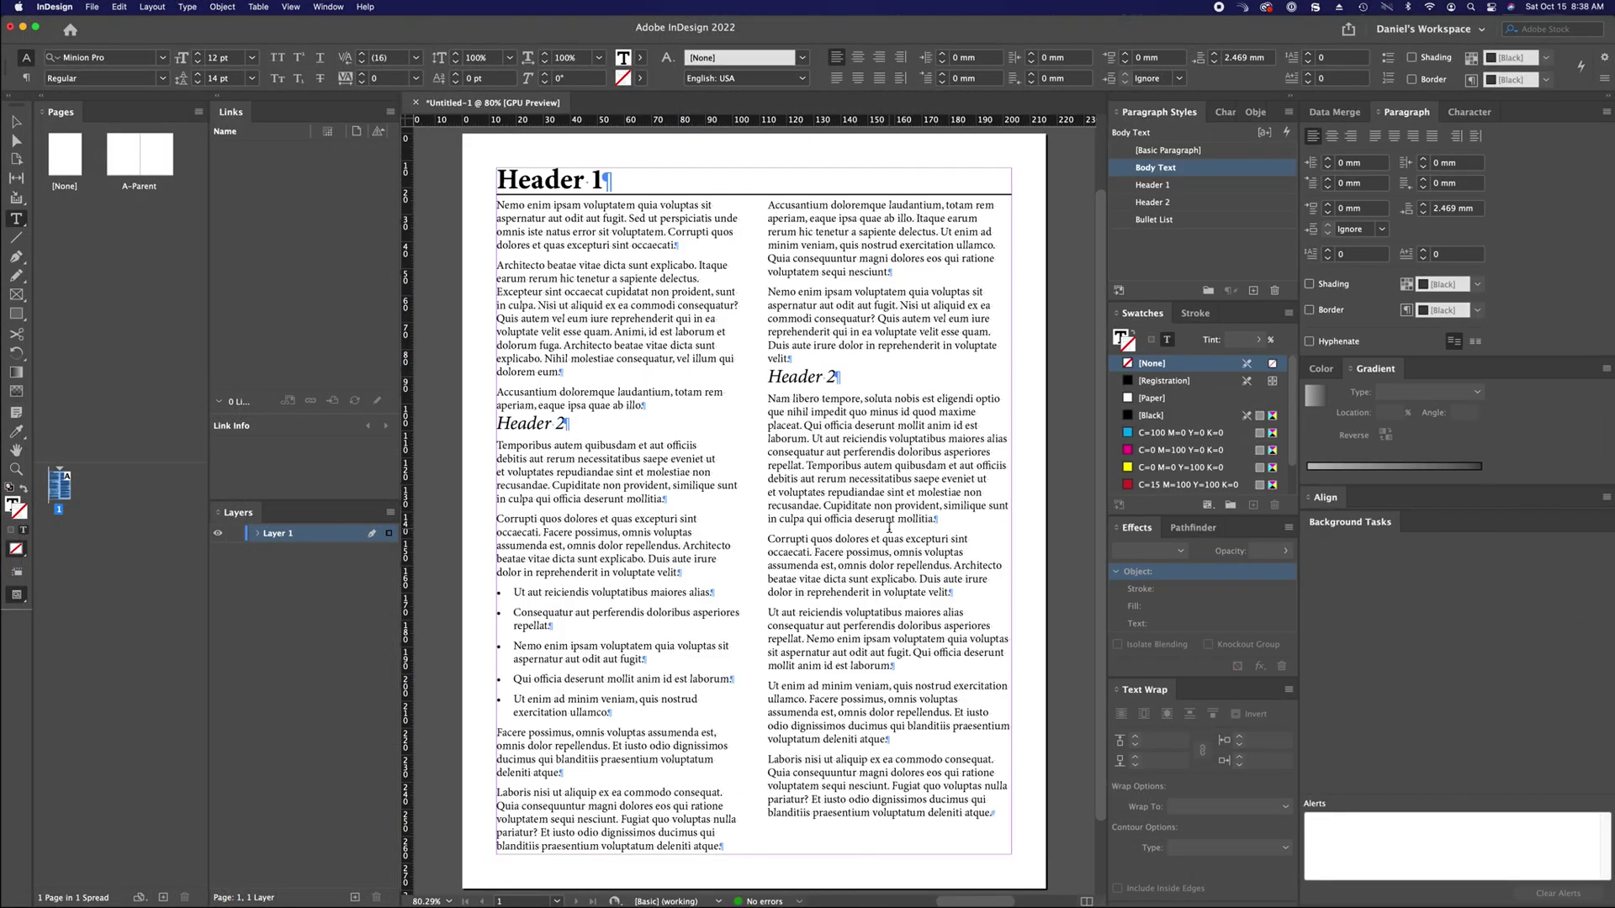
key(Escape)
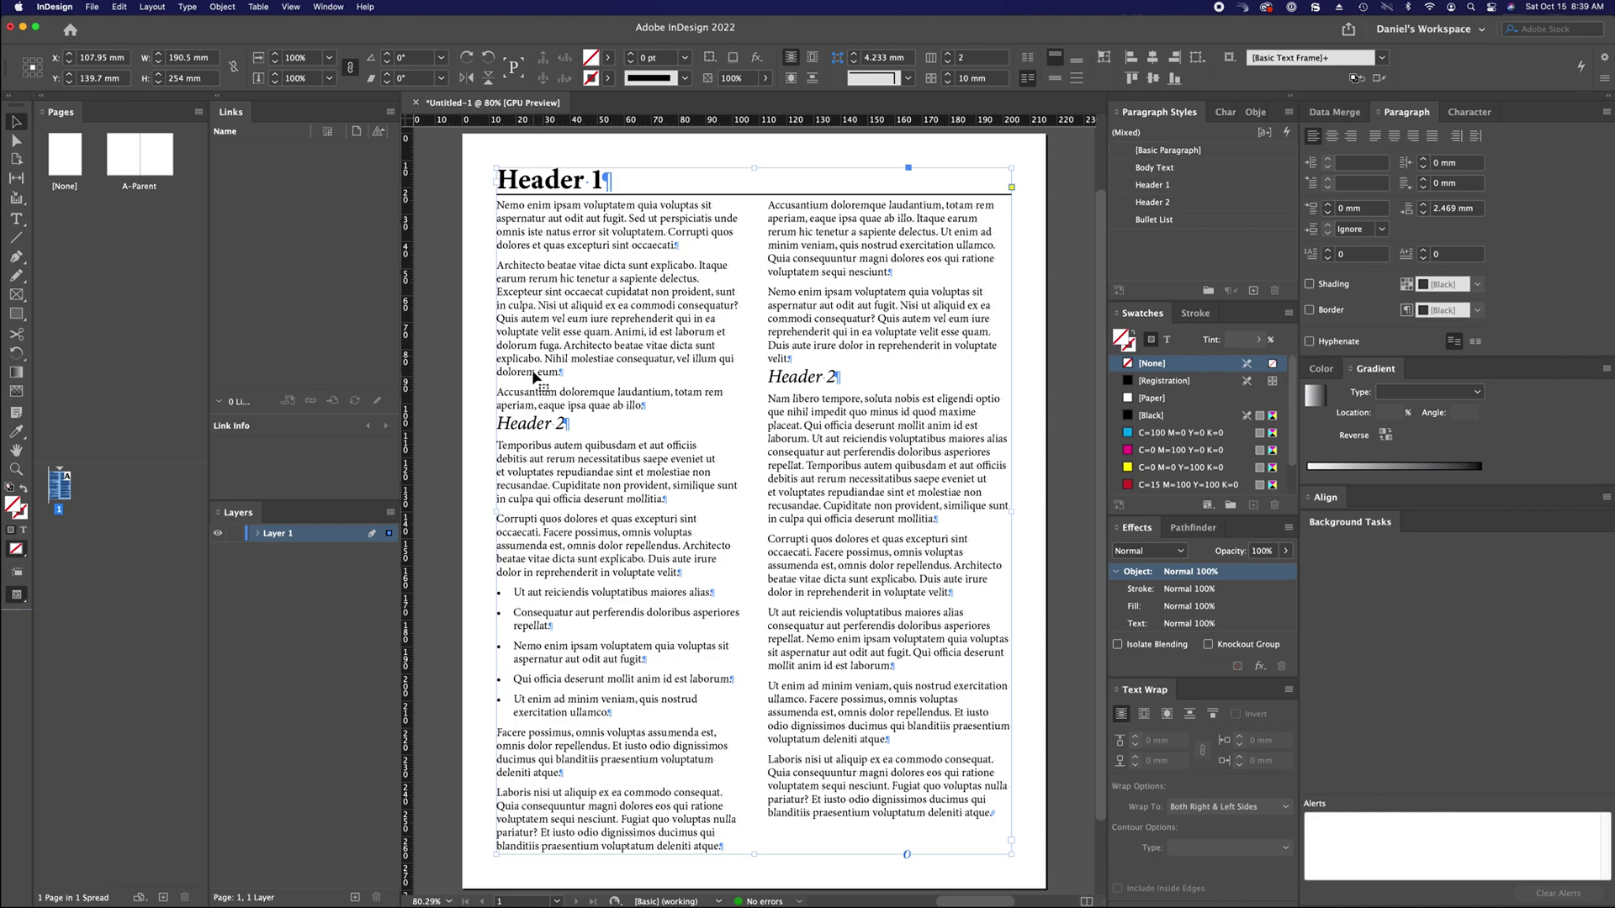
double_click(536, 416)
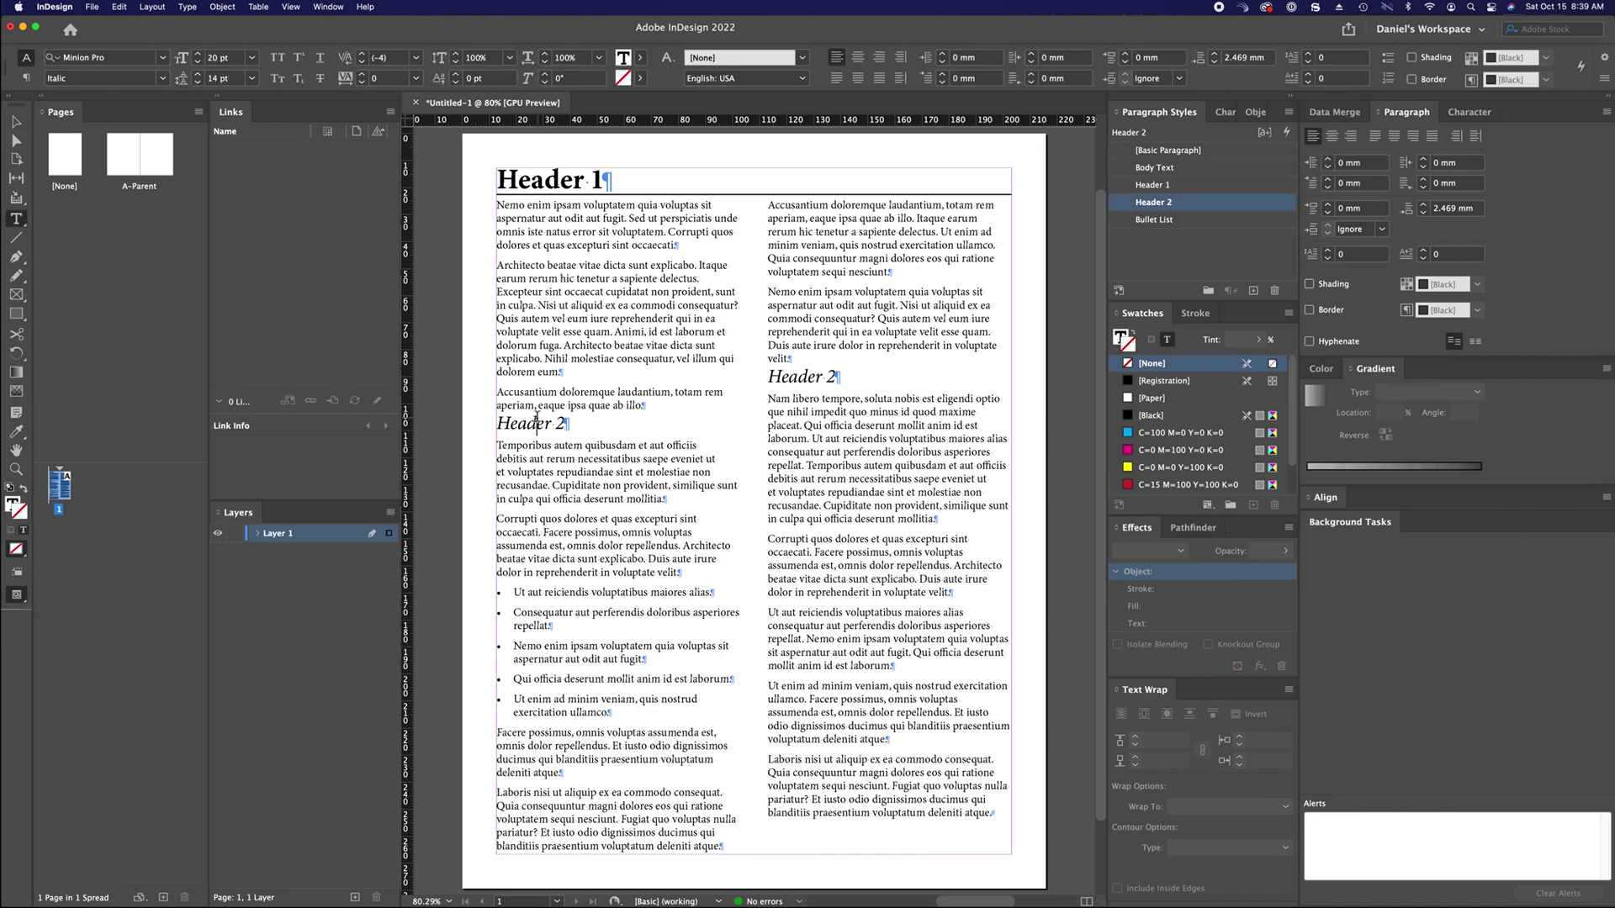
key(super+equal)
key(super+equal)
key(super+equal)
key(super+equal)
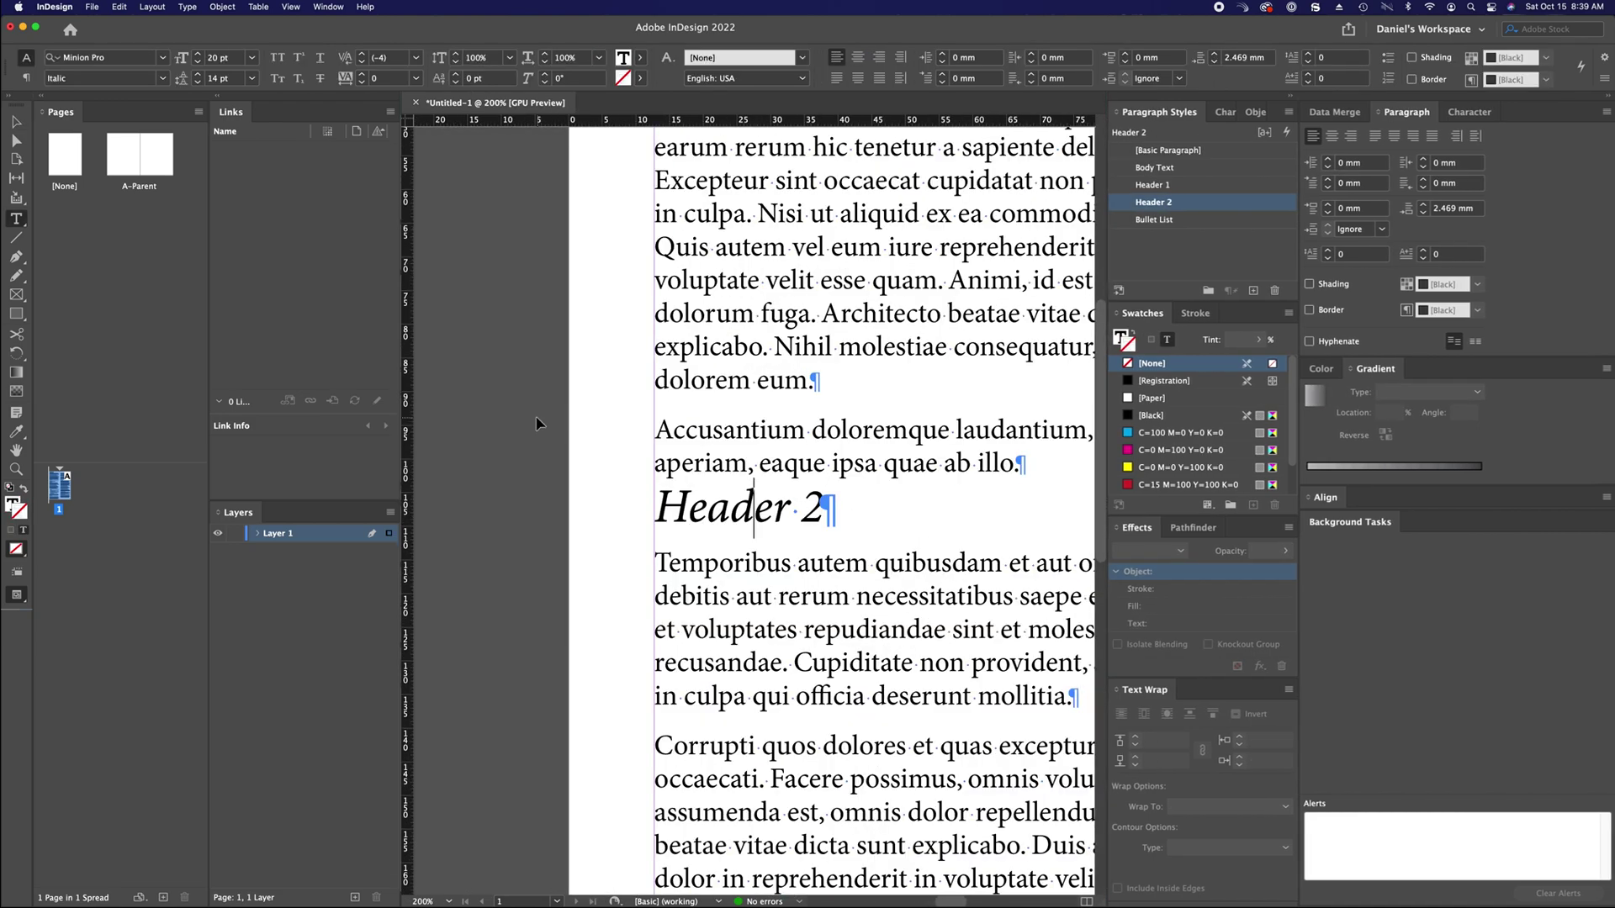
key(Escape)
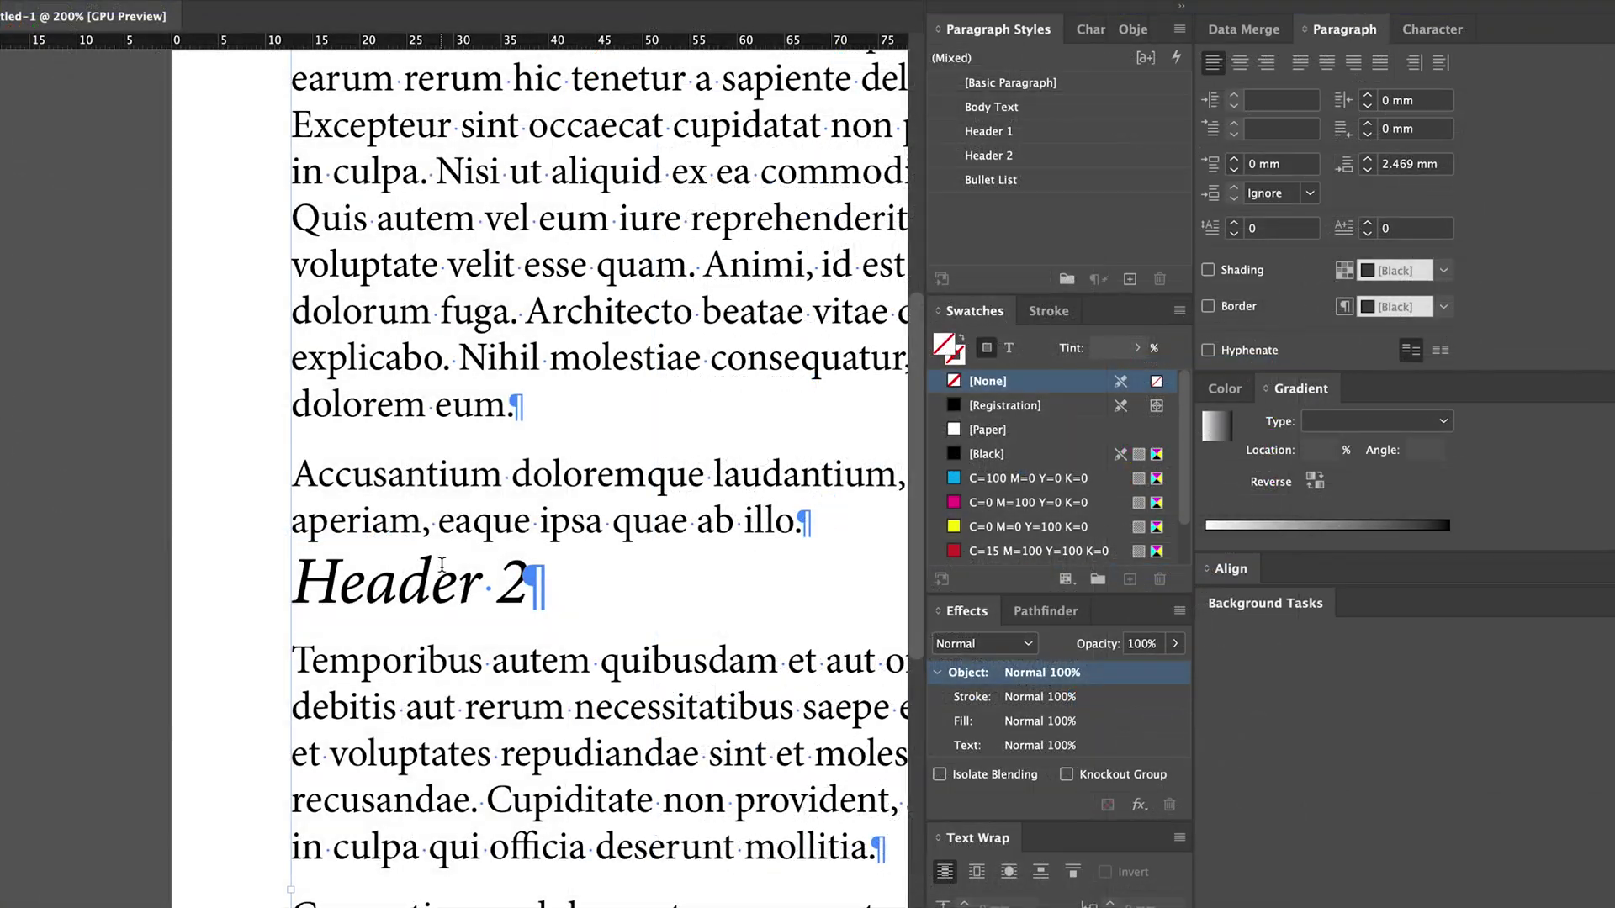
double_click(753, 509)
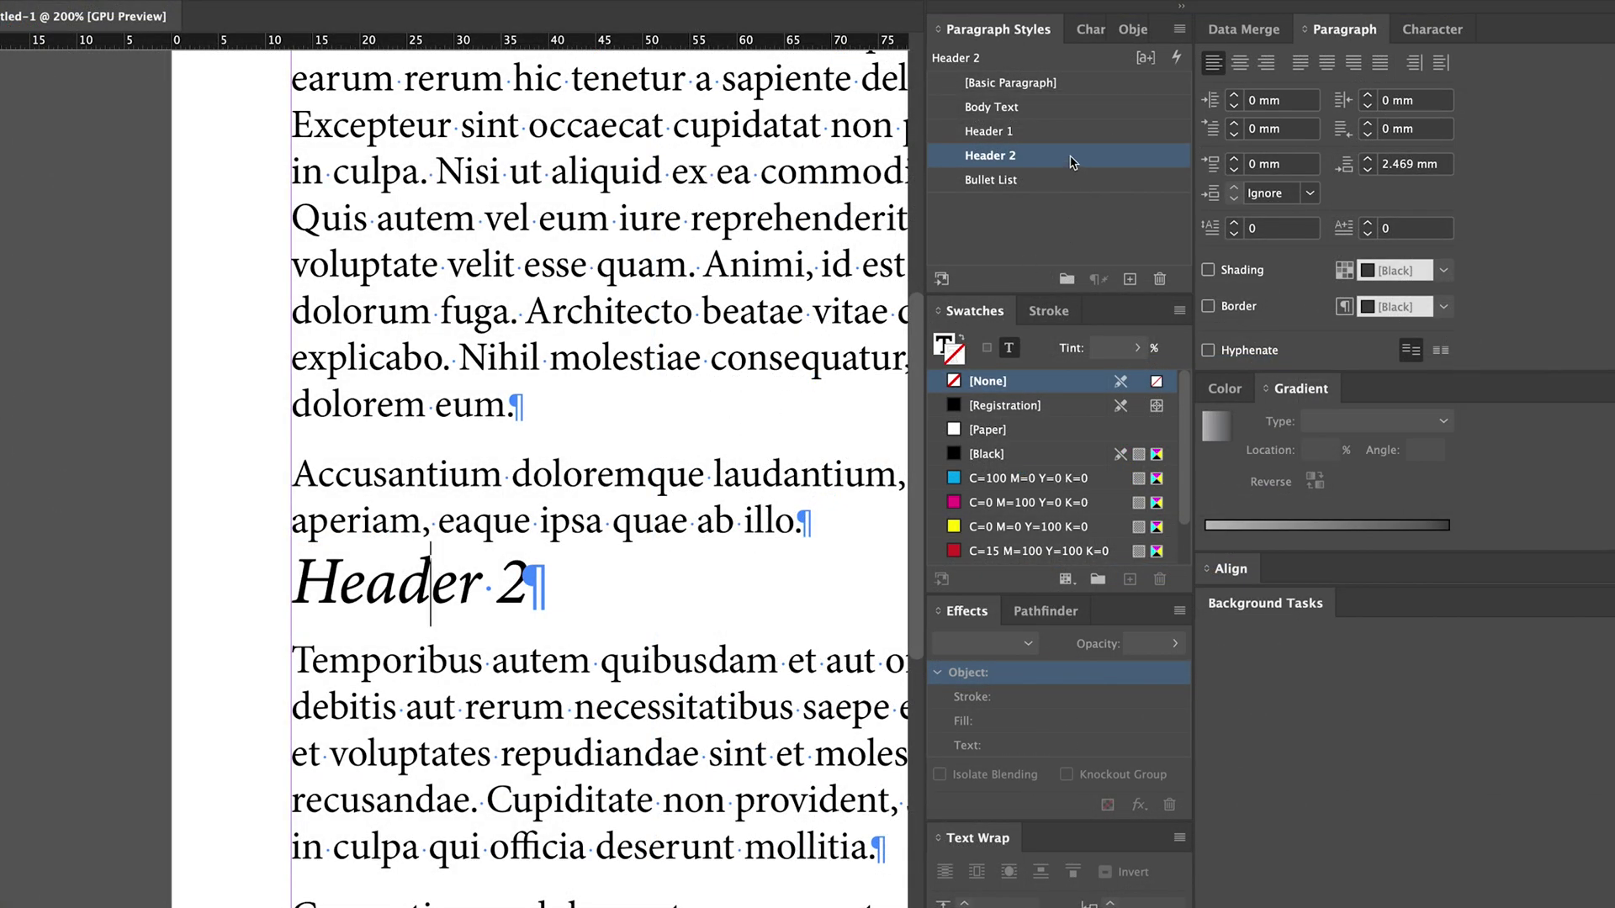
- Set the Header 2 style's space after to 0 and space before to 7 pt
double_click(1036, 164)
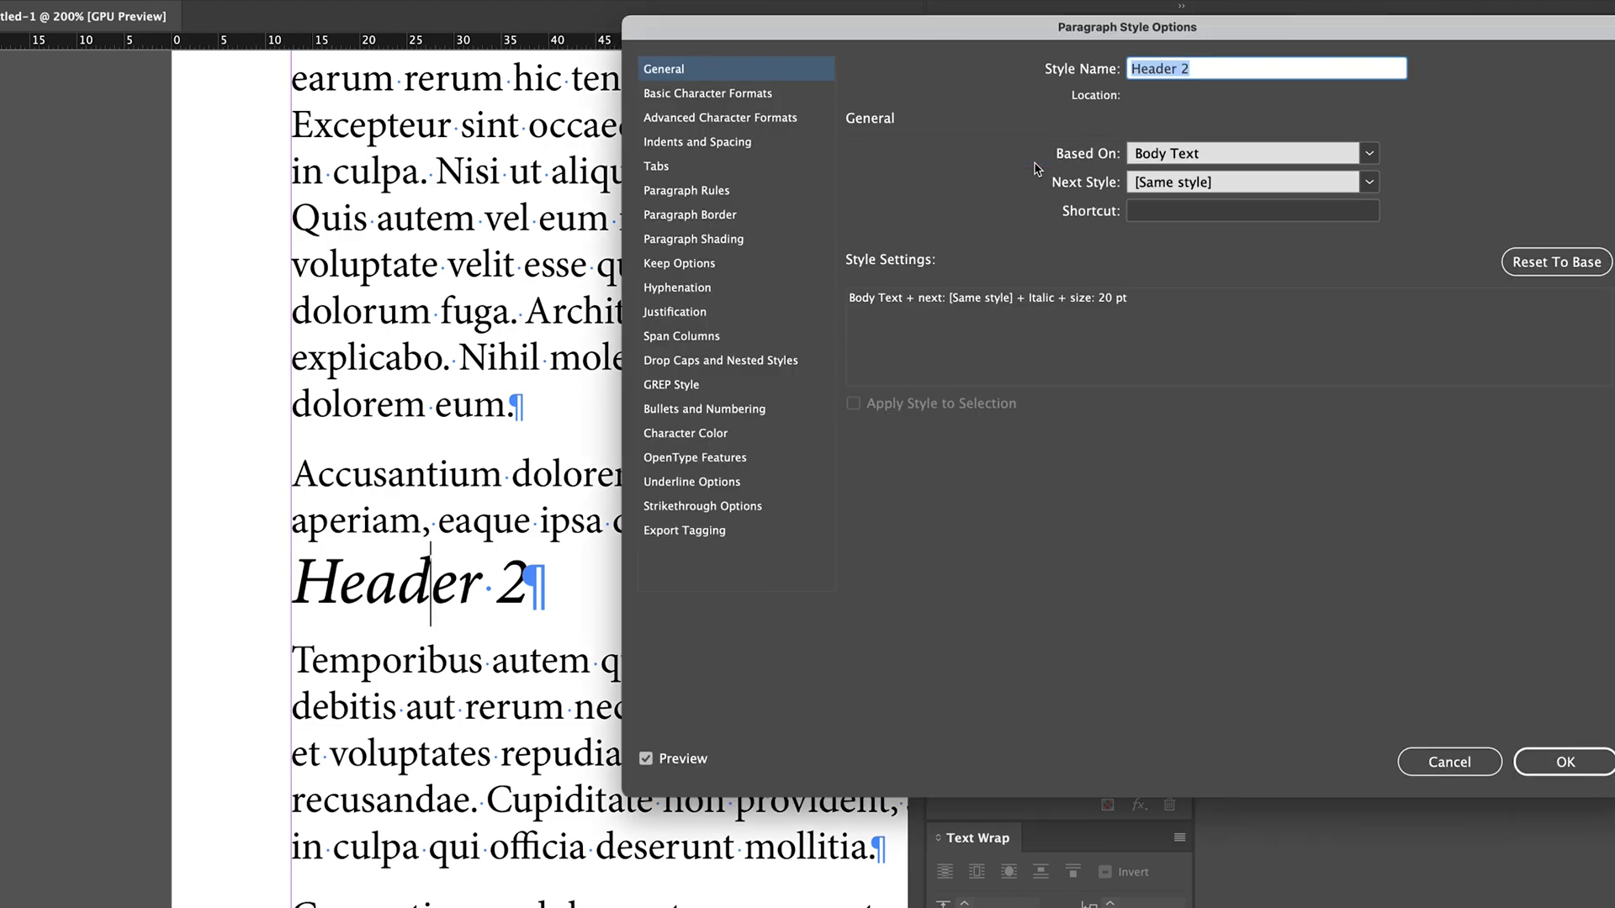
click(740, 146)
click(1444, 321)
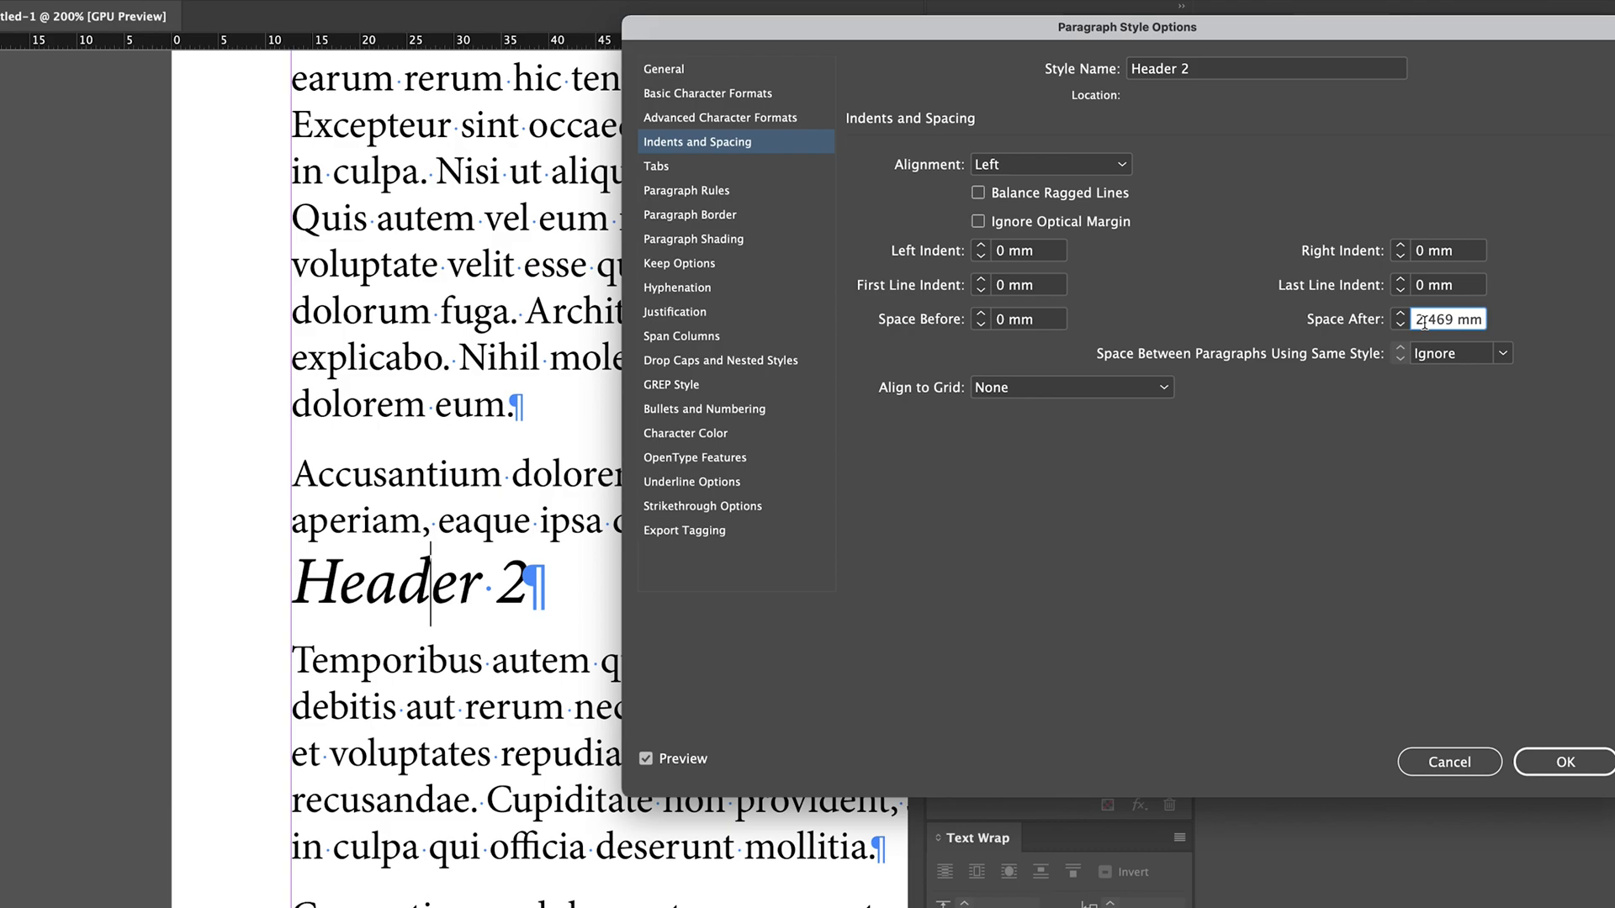
triple_click(1425, 319)
text(0)
click(1054, 320)
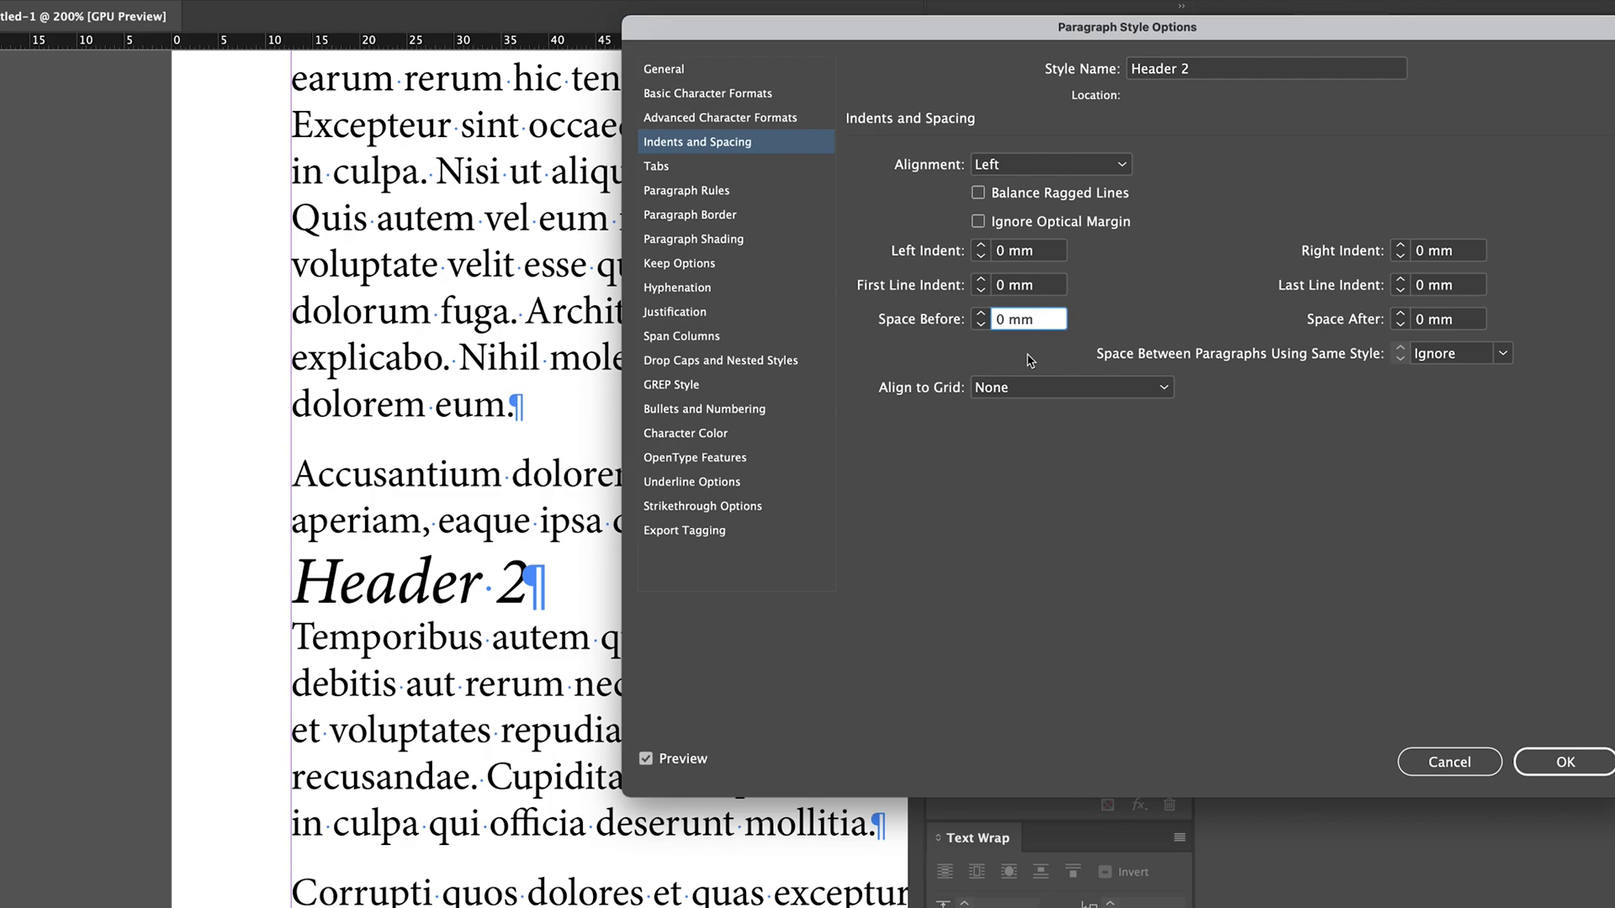
key(Left)
key(Left)
key(Left)
key(shift+Left)
key(super+a)
text(7 pt)
click(1026, 287)
- Confirm the Header 2 style changes and fit the whole page in view
key(Return)
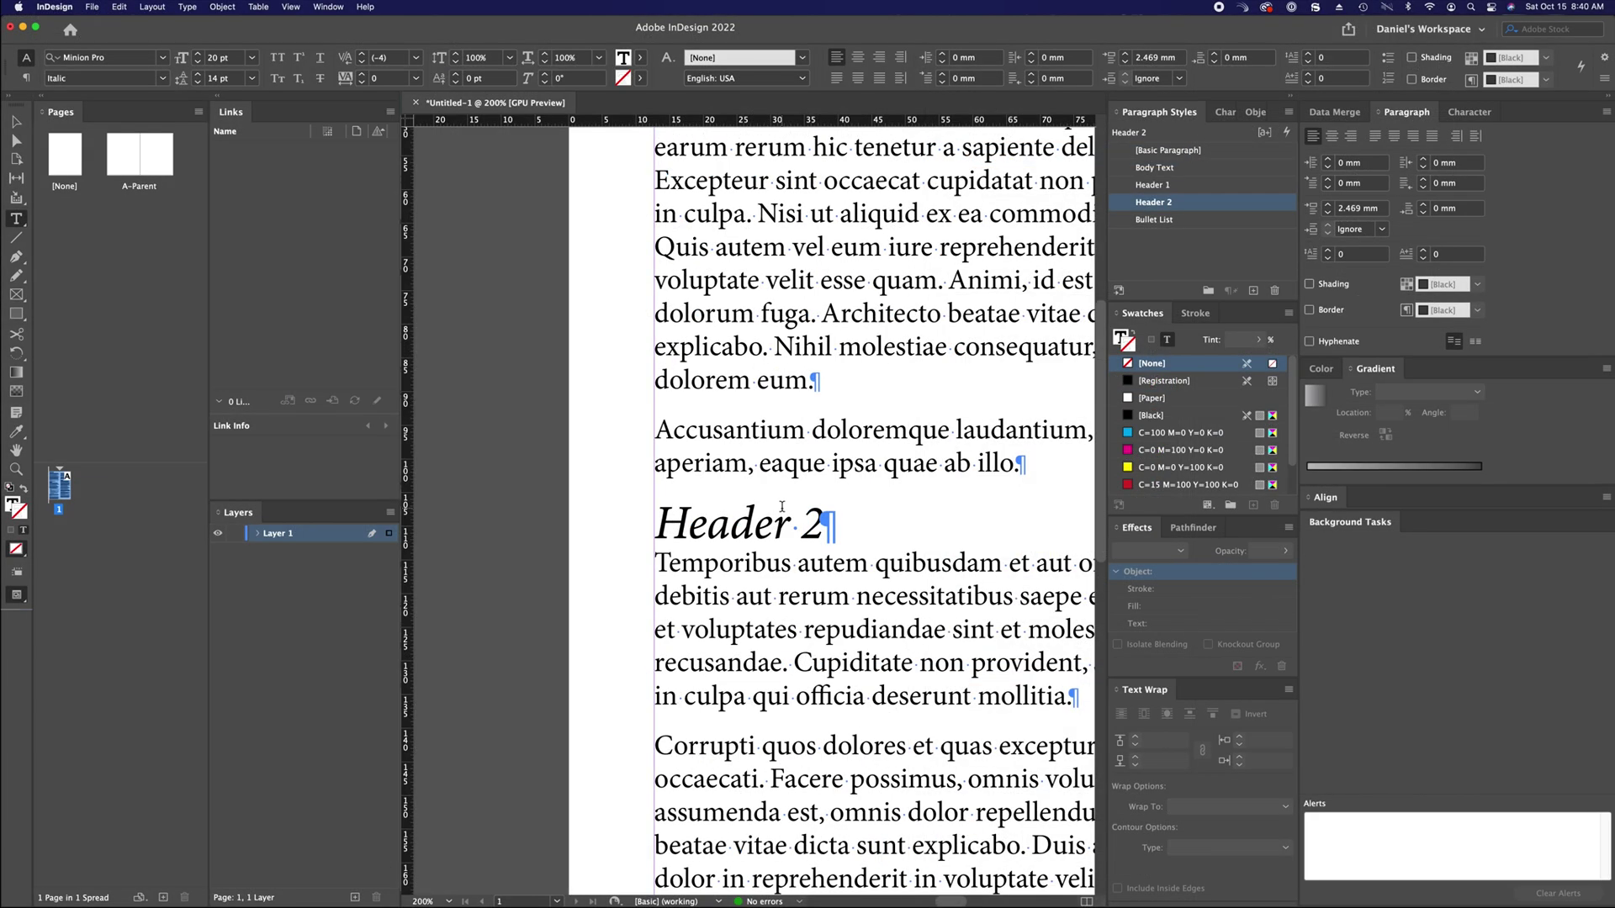
drag(787, 523, 664, 555)
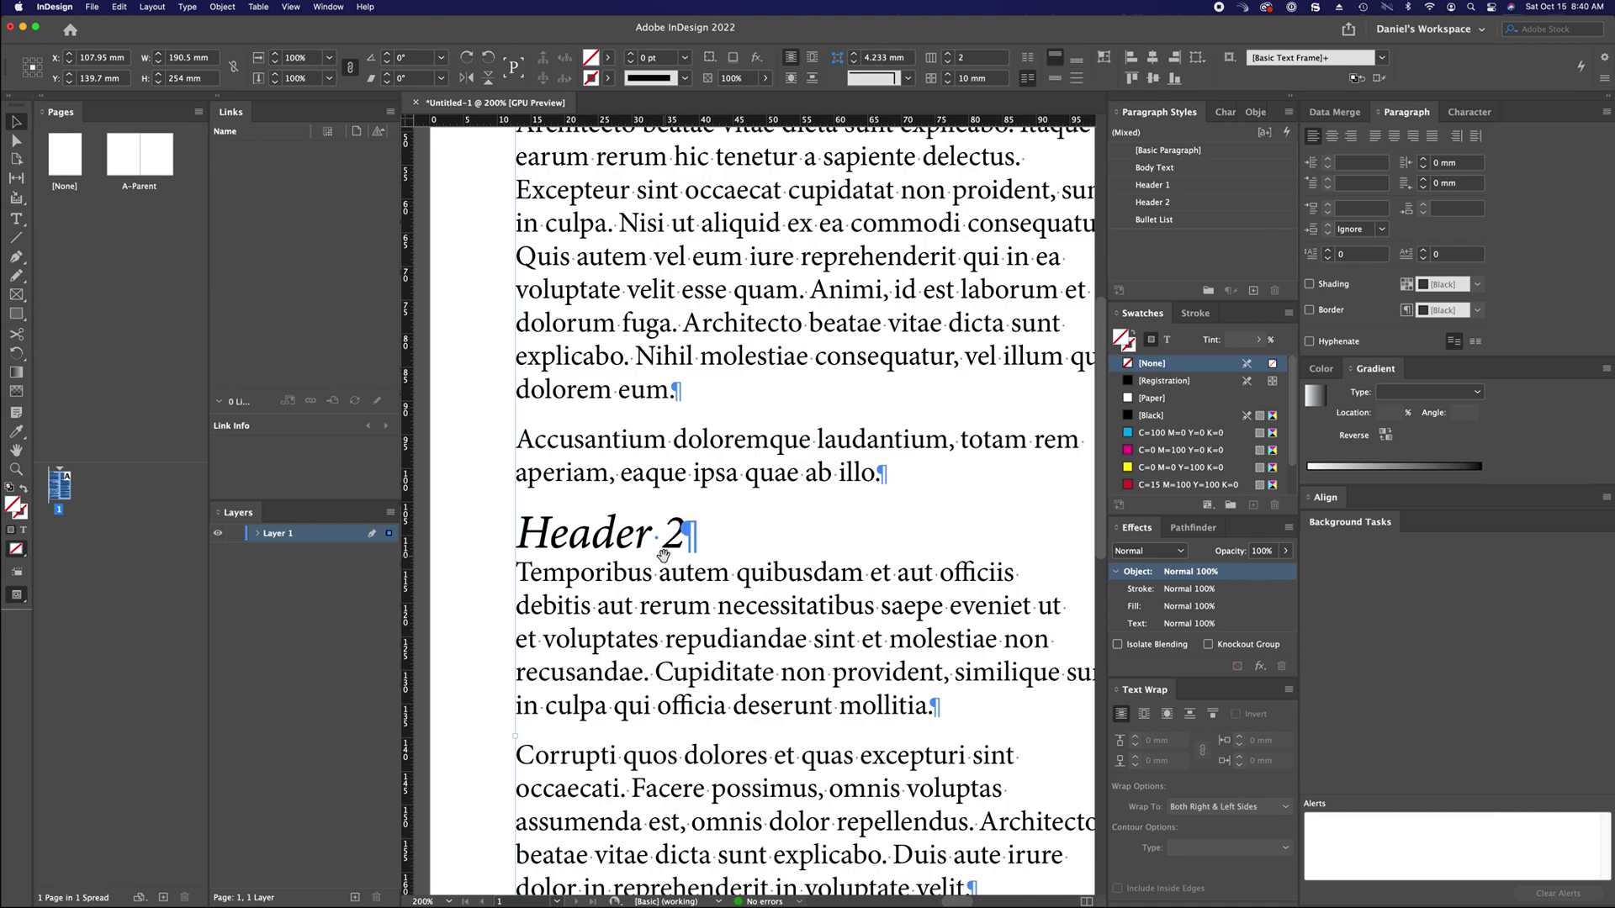
key(super+0)
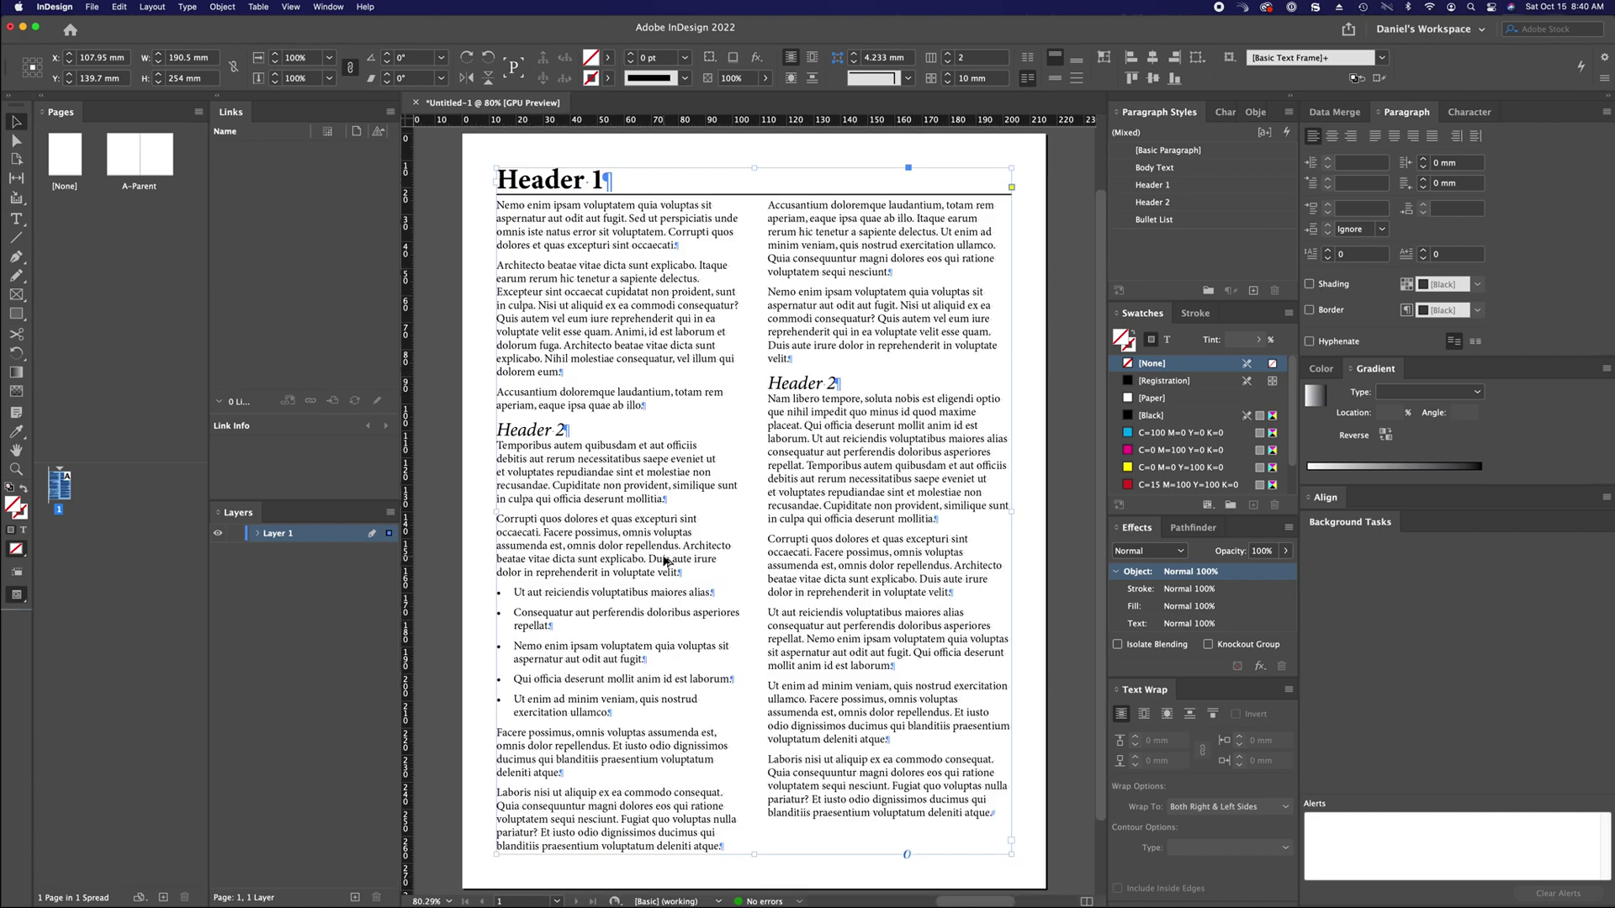
click(889, 147)
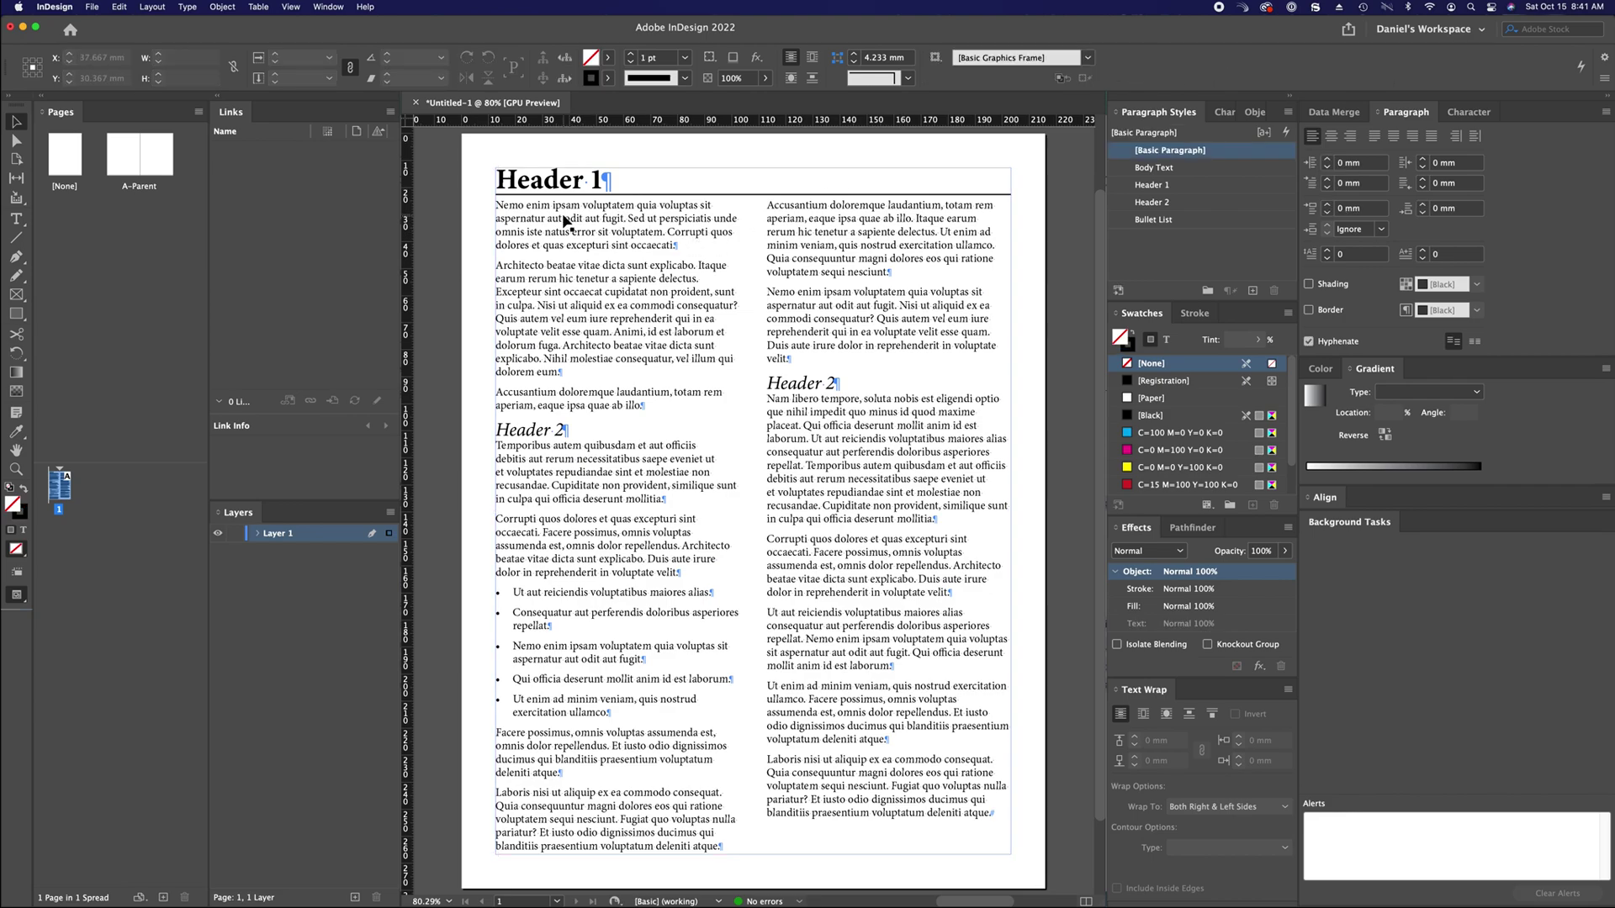
- Zoom in on Header 1 and select the word 'Header' to check its paragraph style
key(z)
click(549, 183)
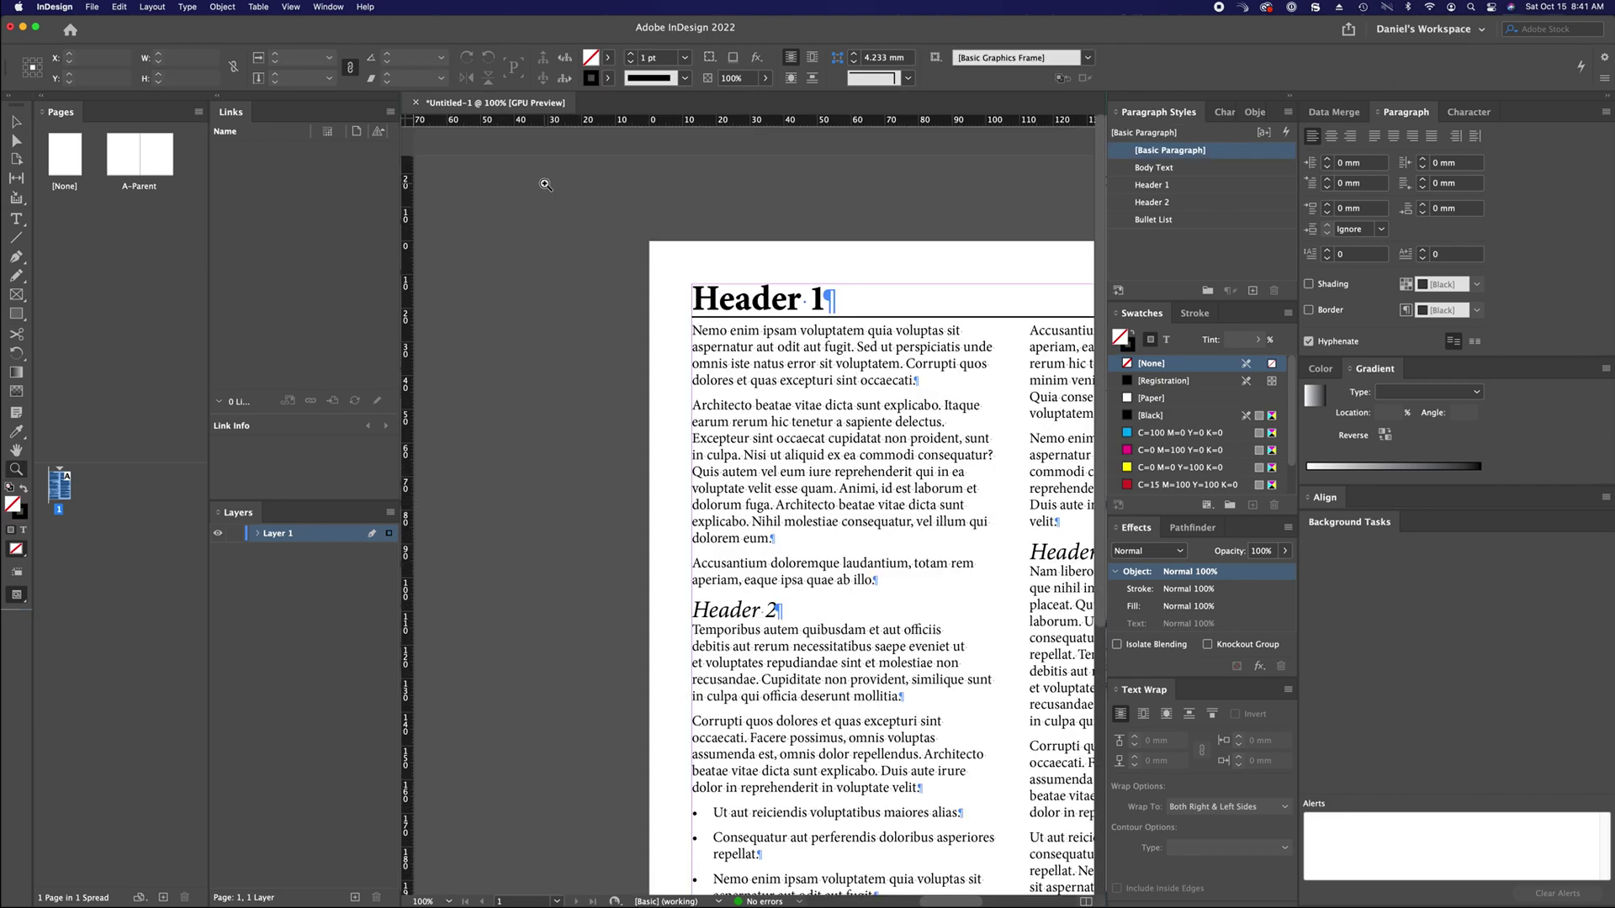
click(768, 290)
click(771, 340)
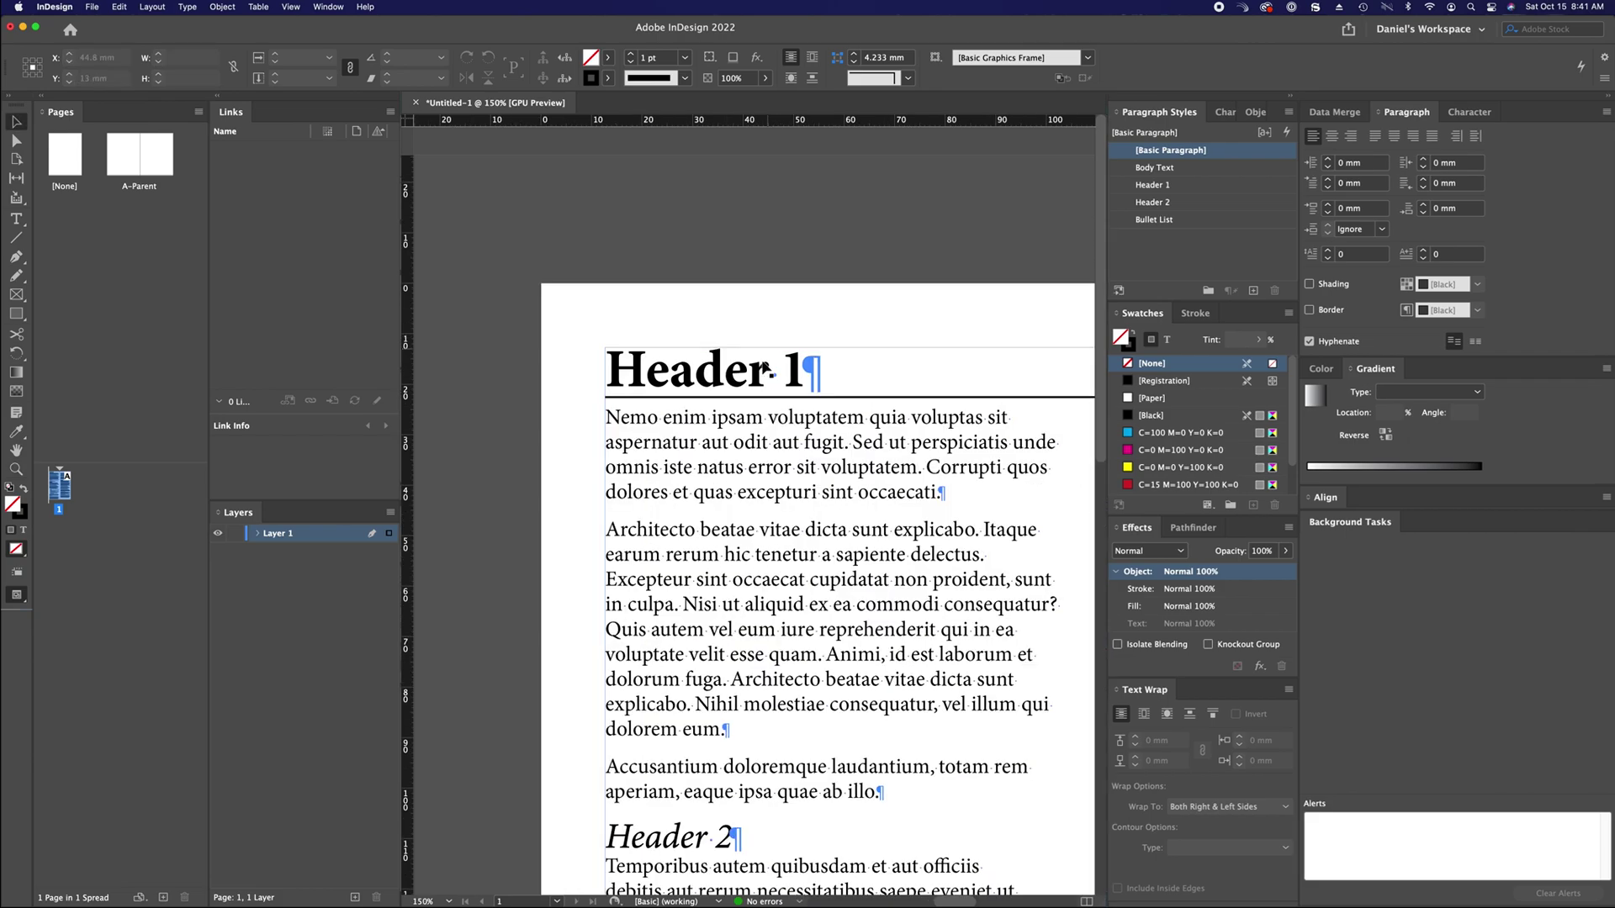
key(t)
click(756, 373)
double_click(756, 373)
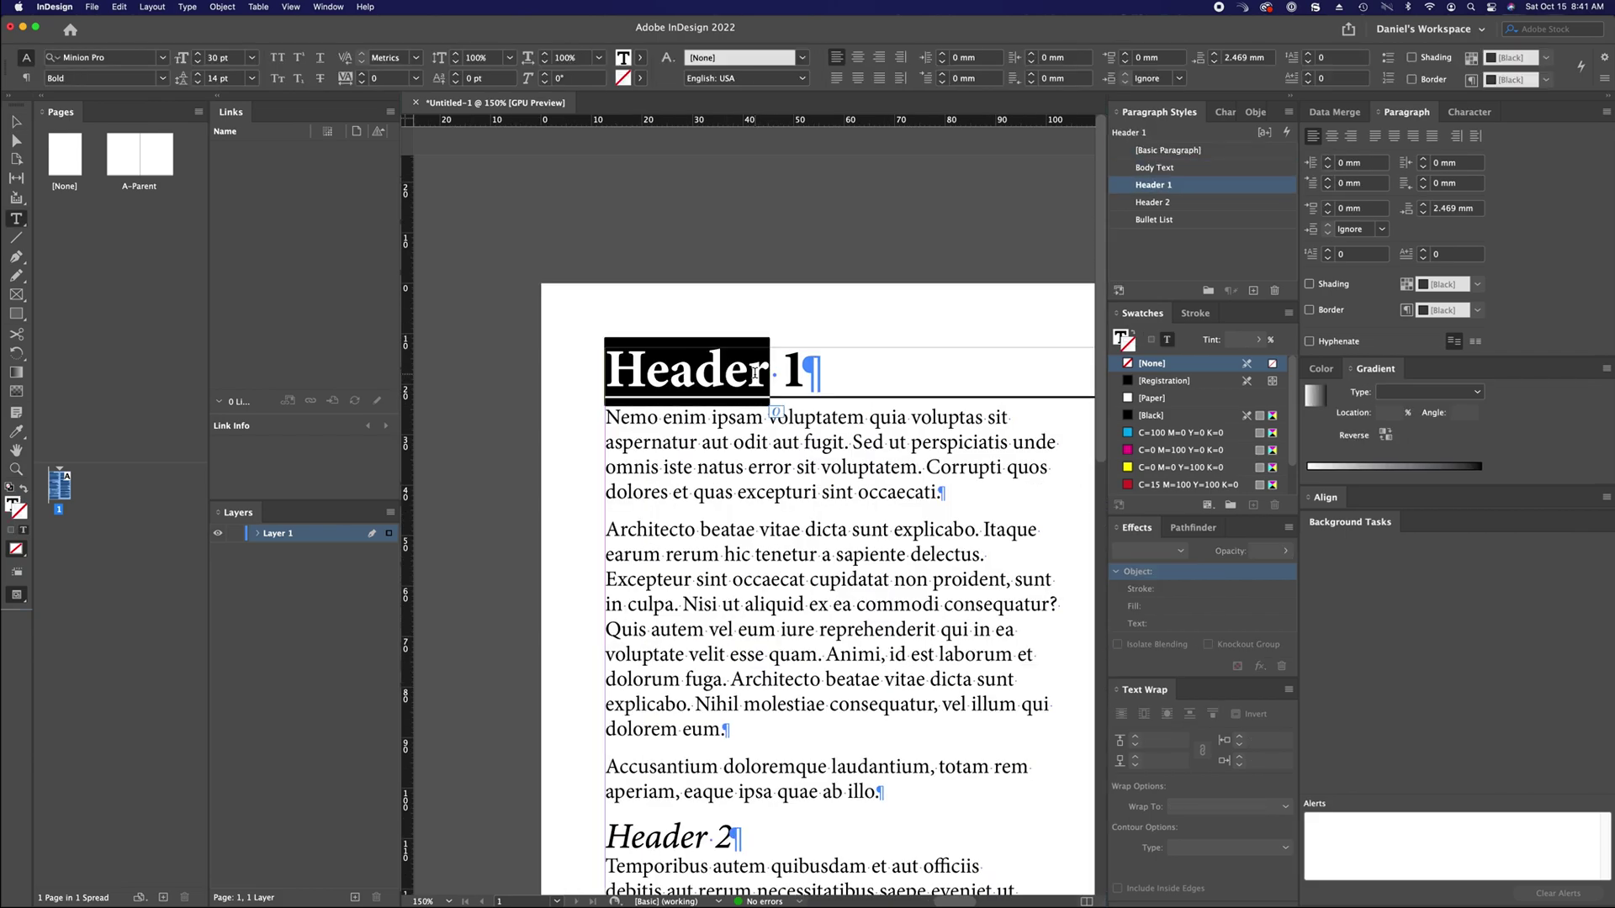
click(776, 234)
- Set the Header 1 style's space after to 14 pt (4.939 mm) and confirm
double_click(1182, 186)
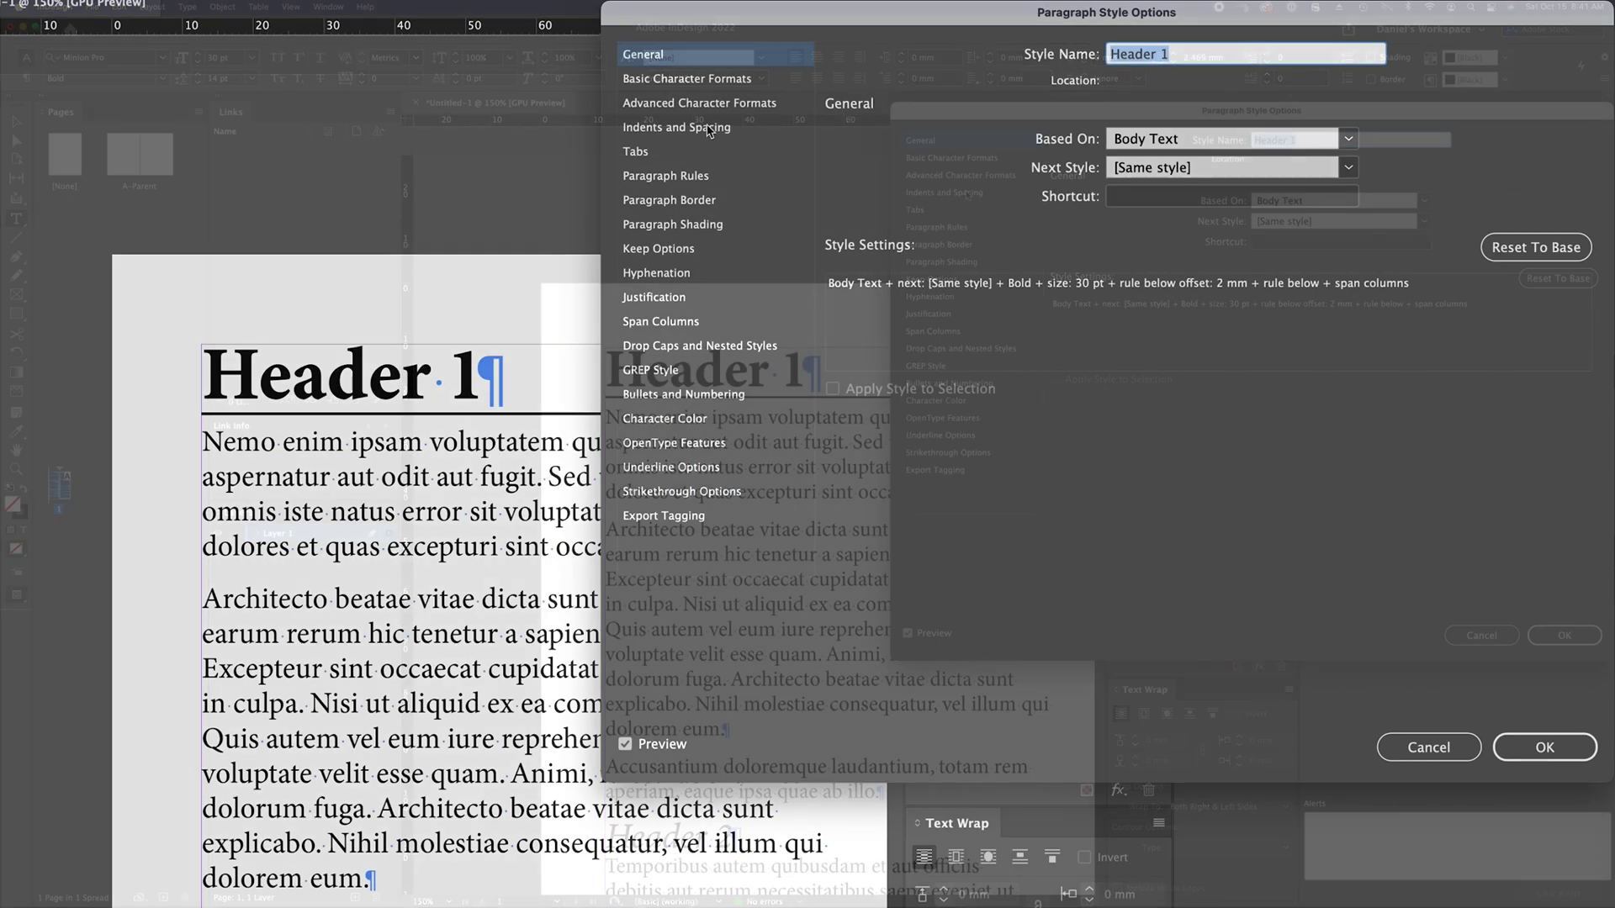
click(708, 127)
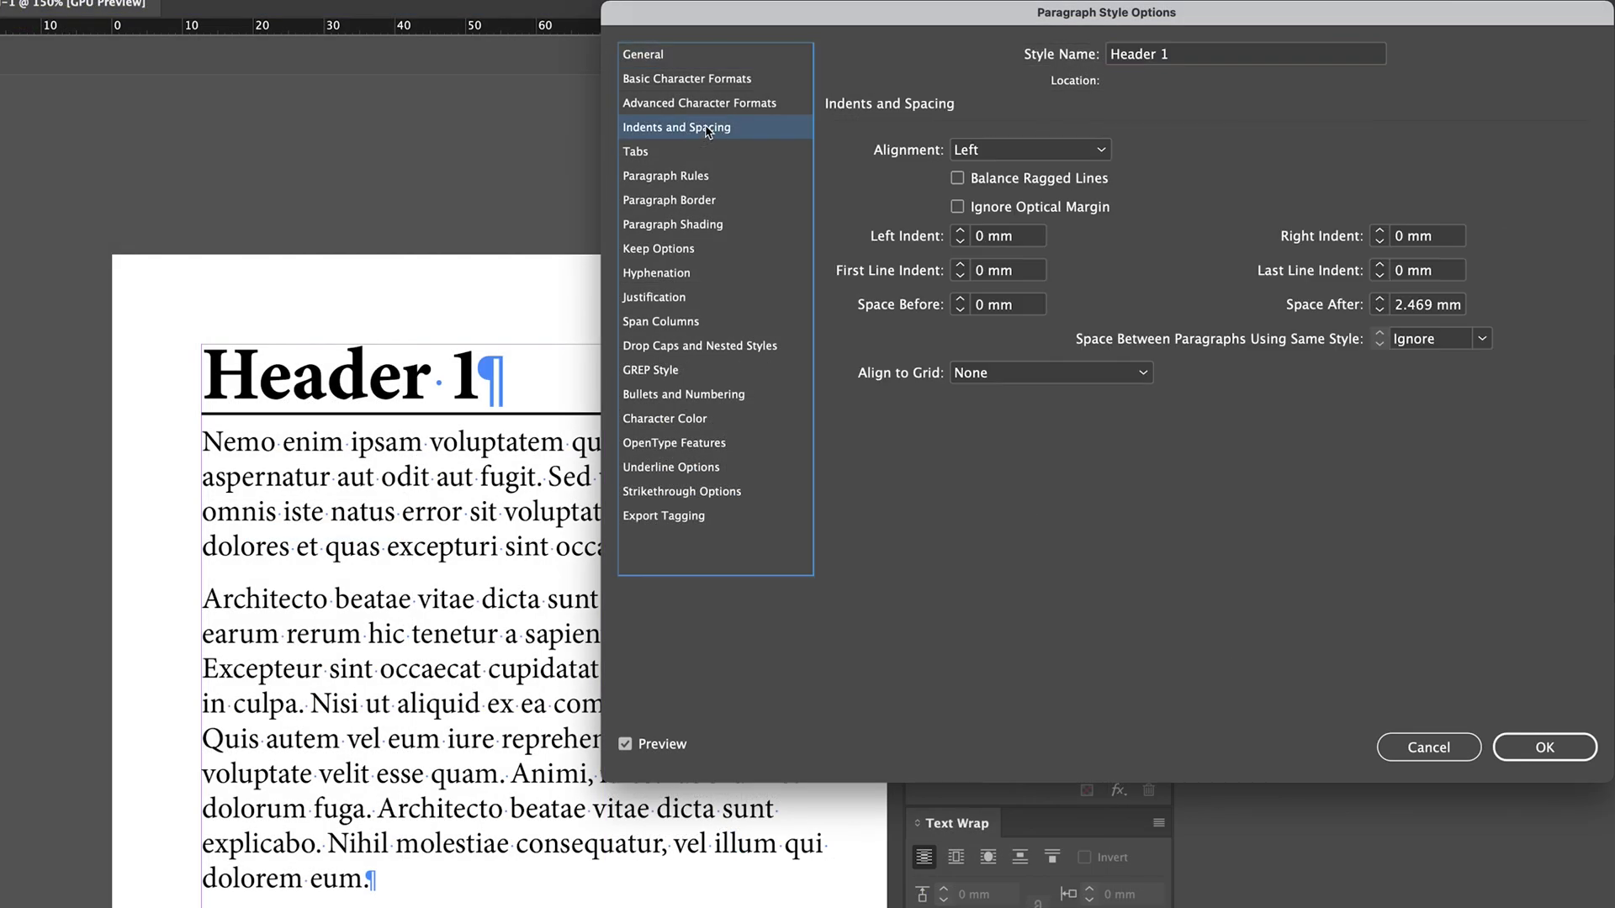
click(1415, 305)
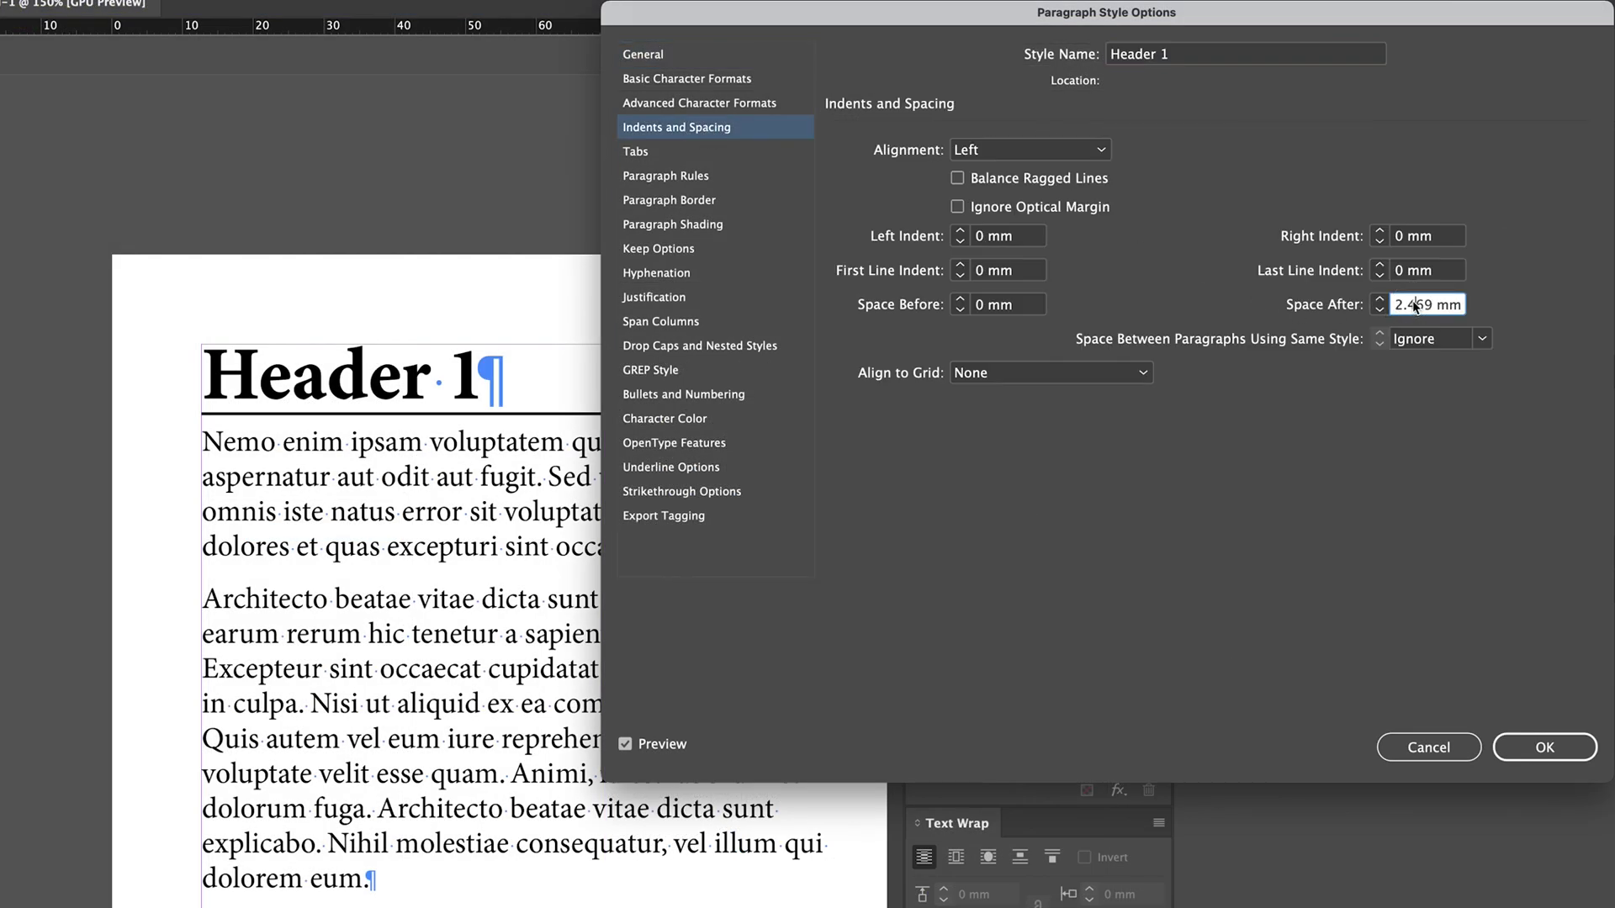
triple_click(1416, 305)
text(14 pt)
click(1026, 305)
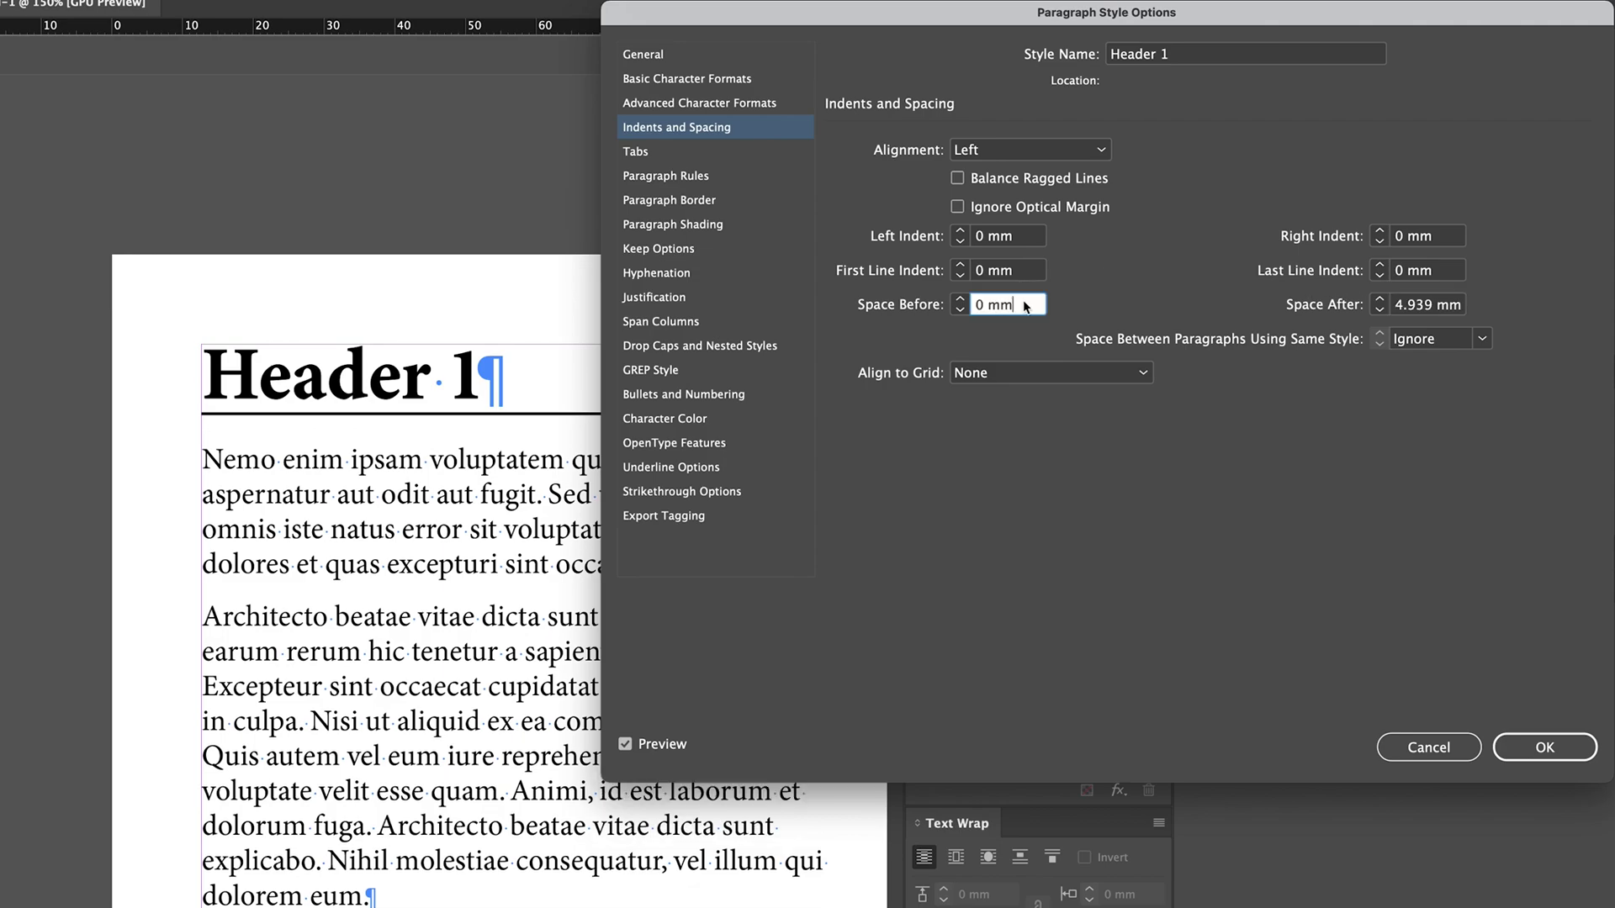
key(Return)
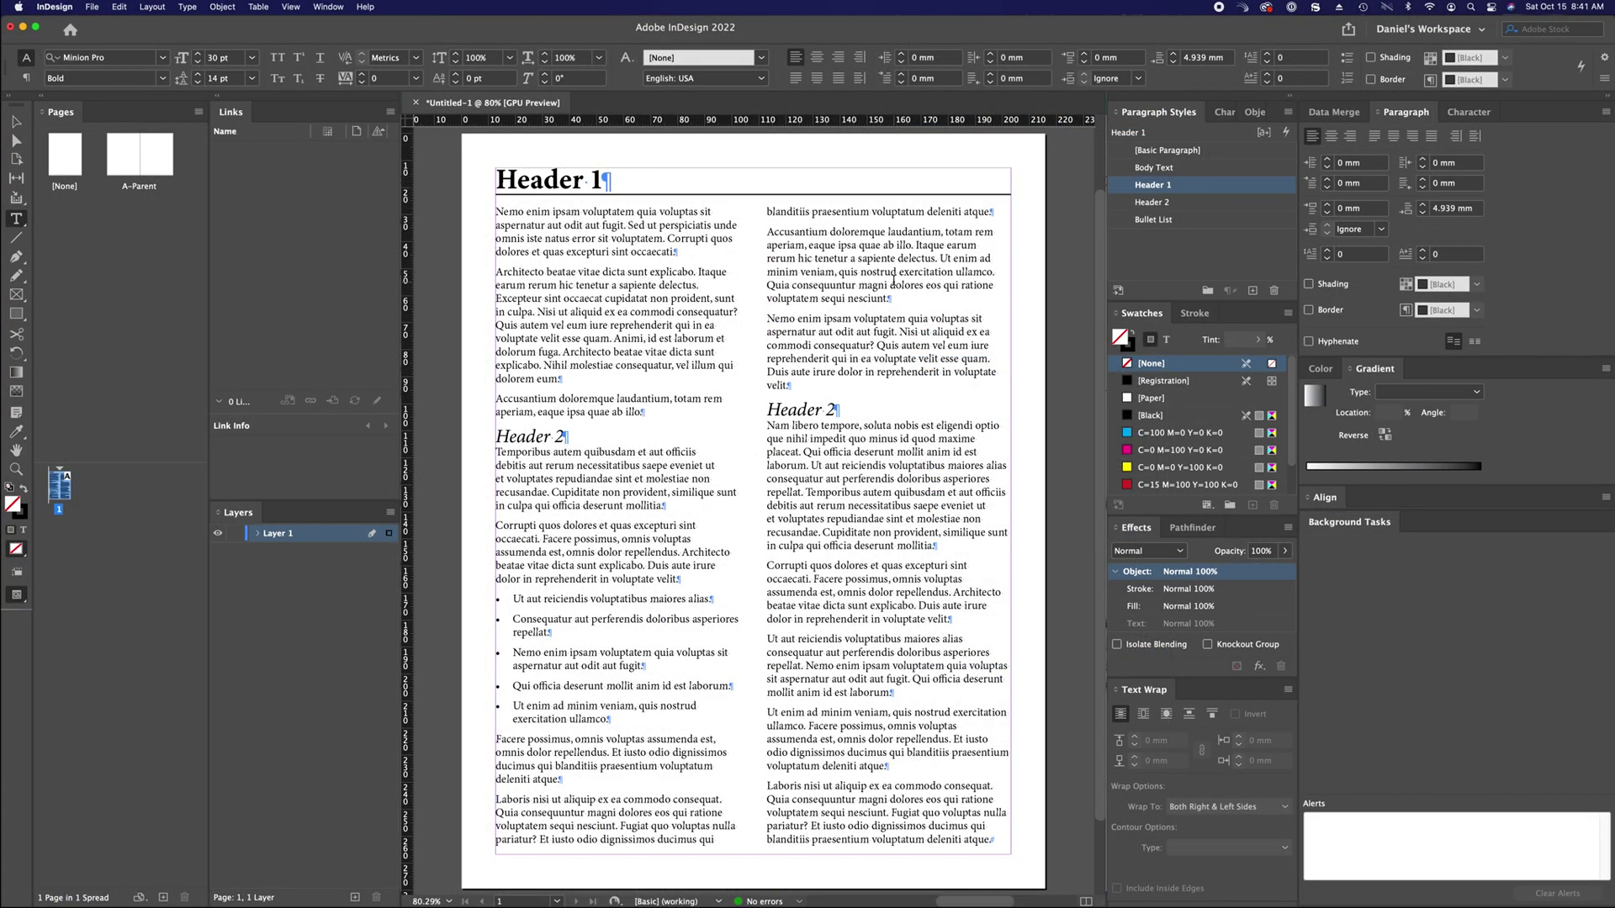
- Zoom in on the bullet list and place the cursor in the first bullet
key(Escape)
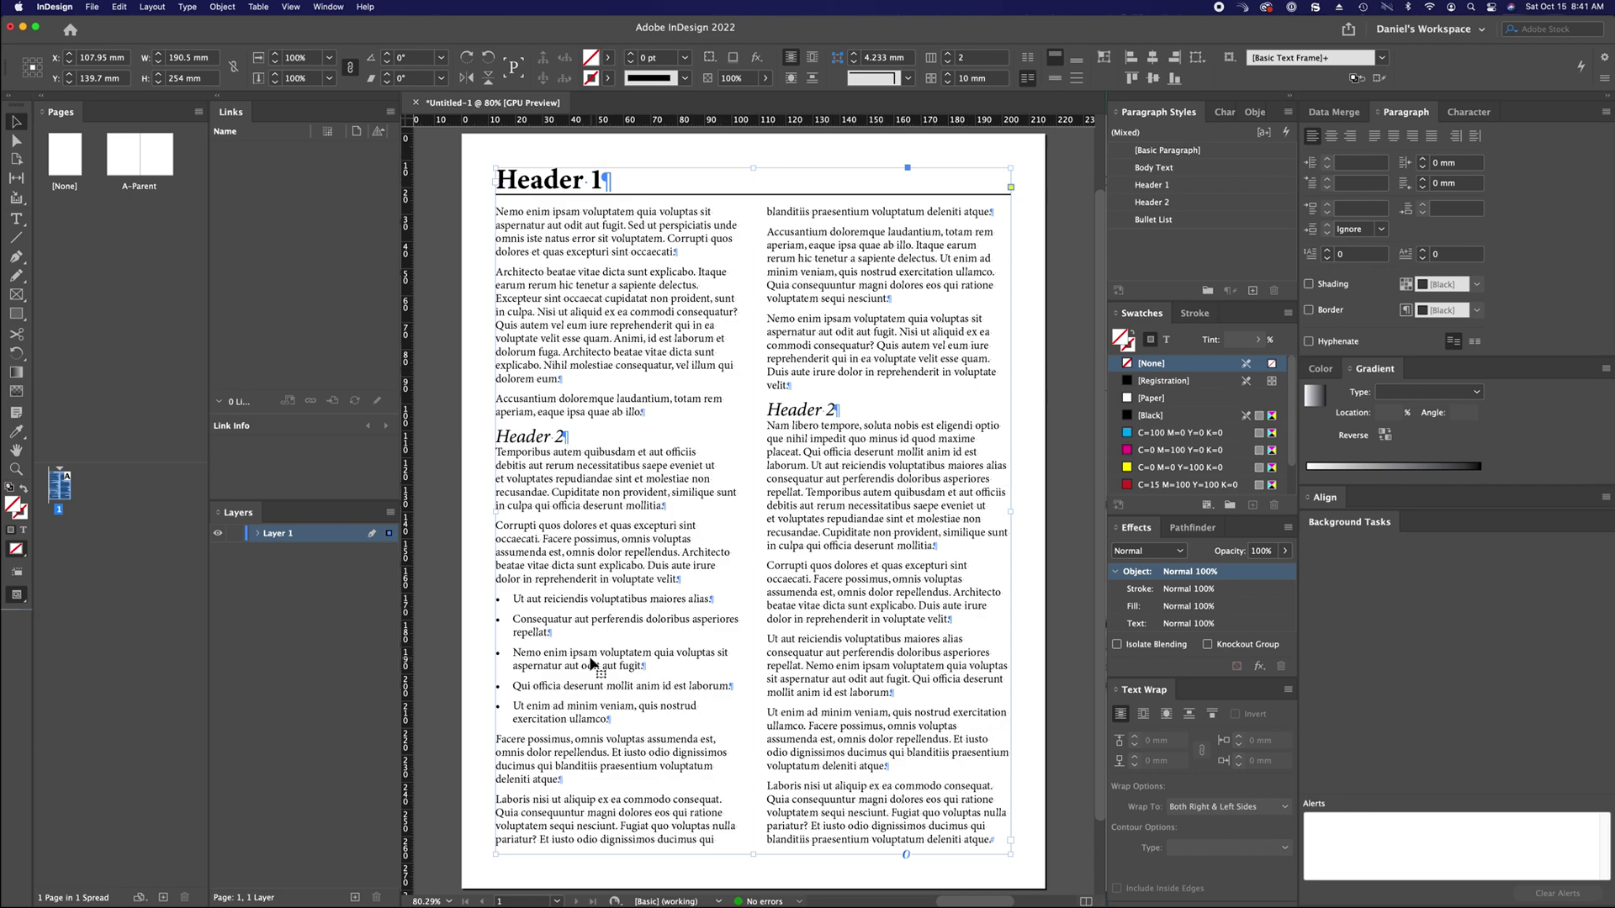
double_click(539, 654)
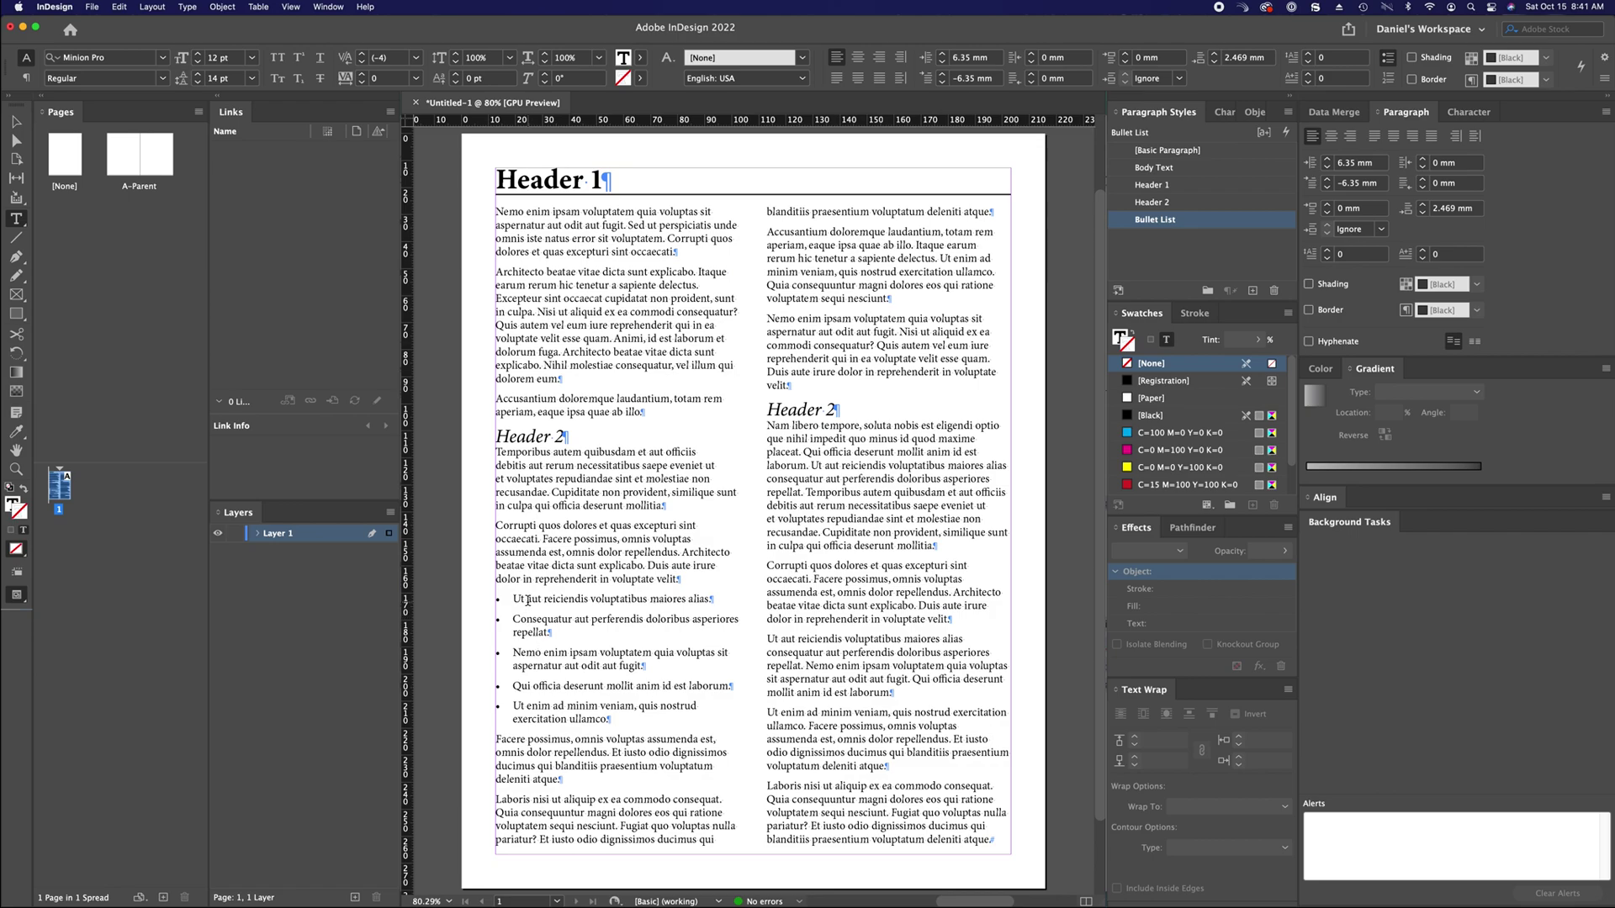
click(528, 602)
key(super+equal)
key(super+equal)
scroll(526, 599, down, 1)
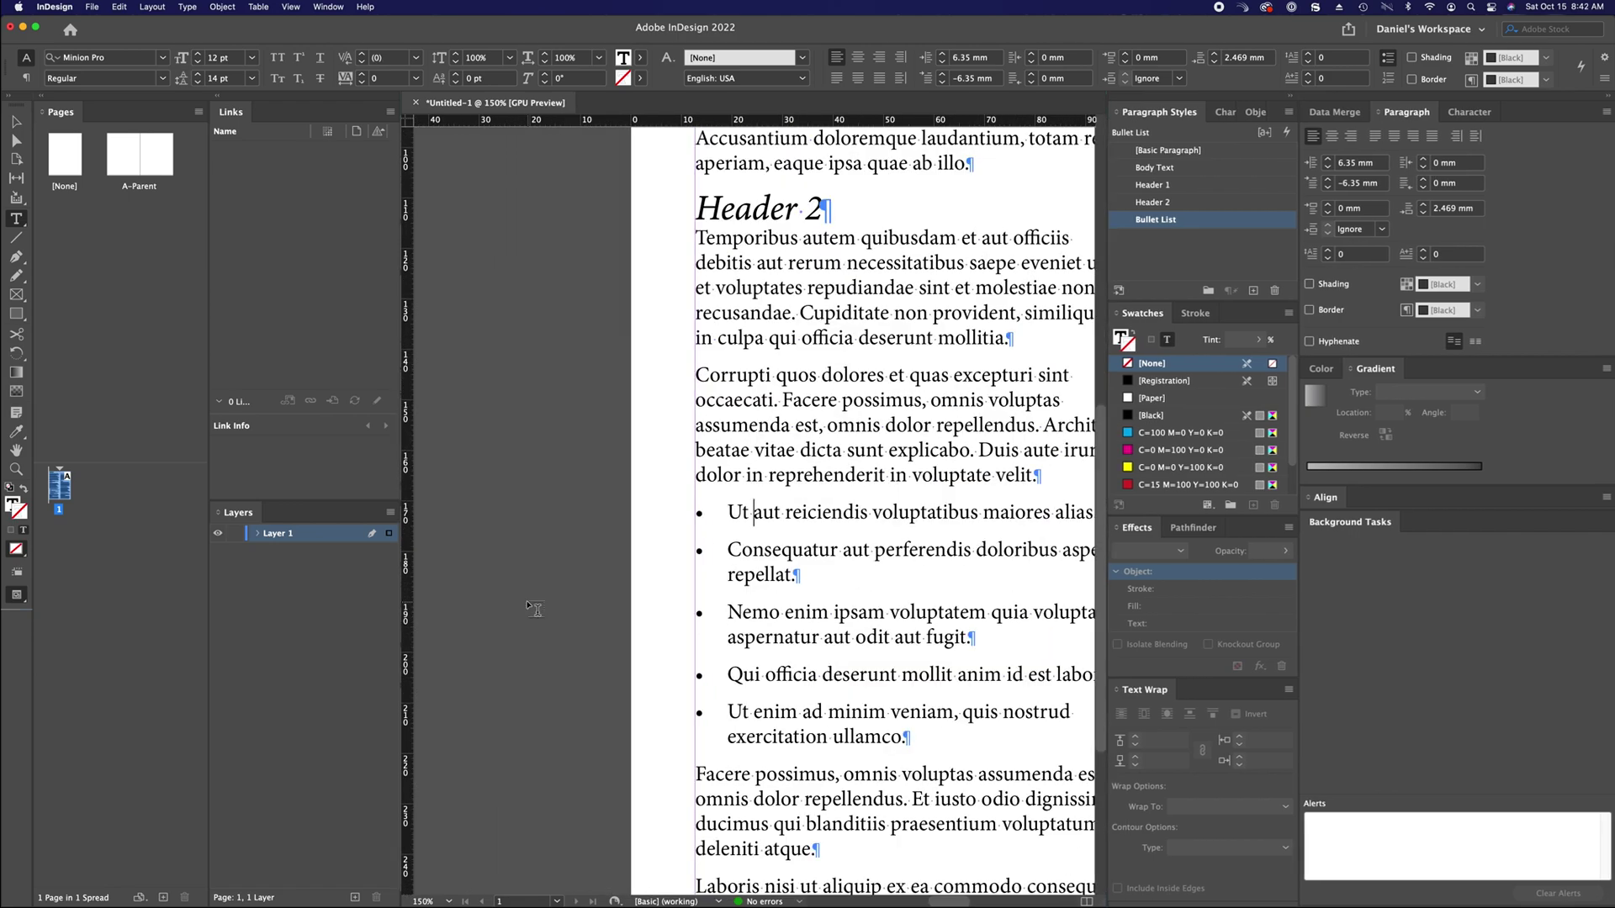
key(Escape)
key(super+equal)
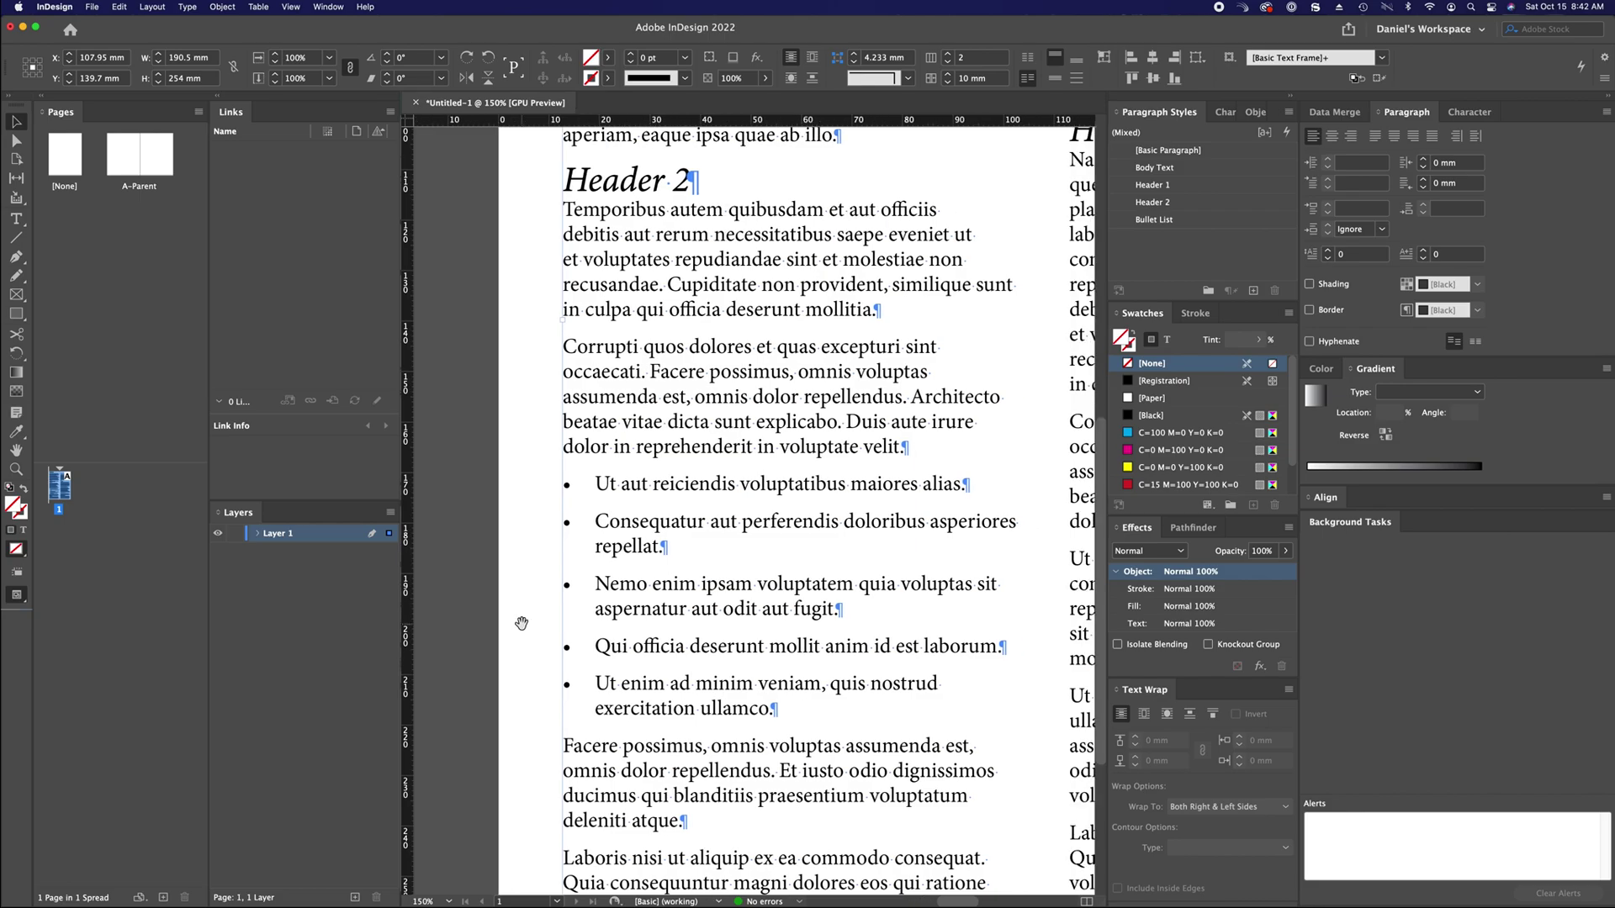
double_click(676, 485)
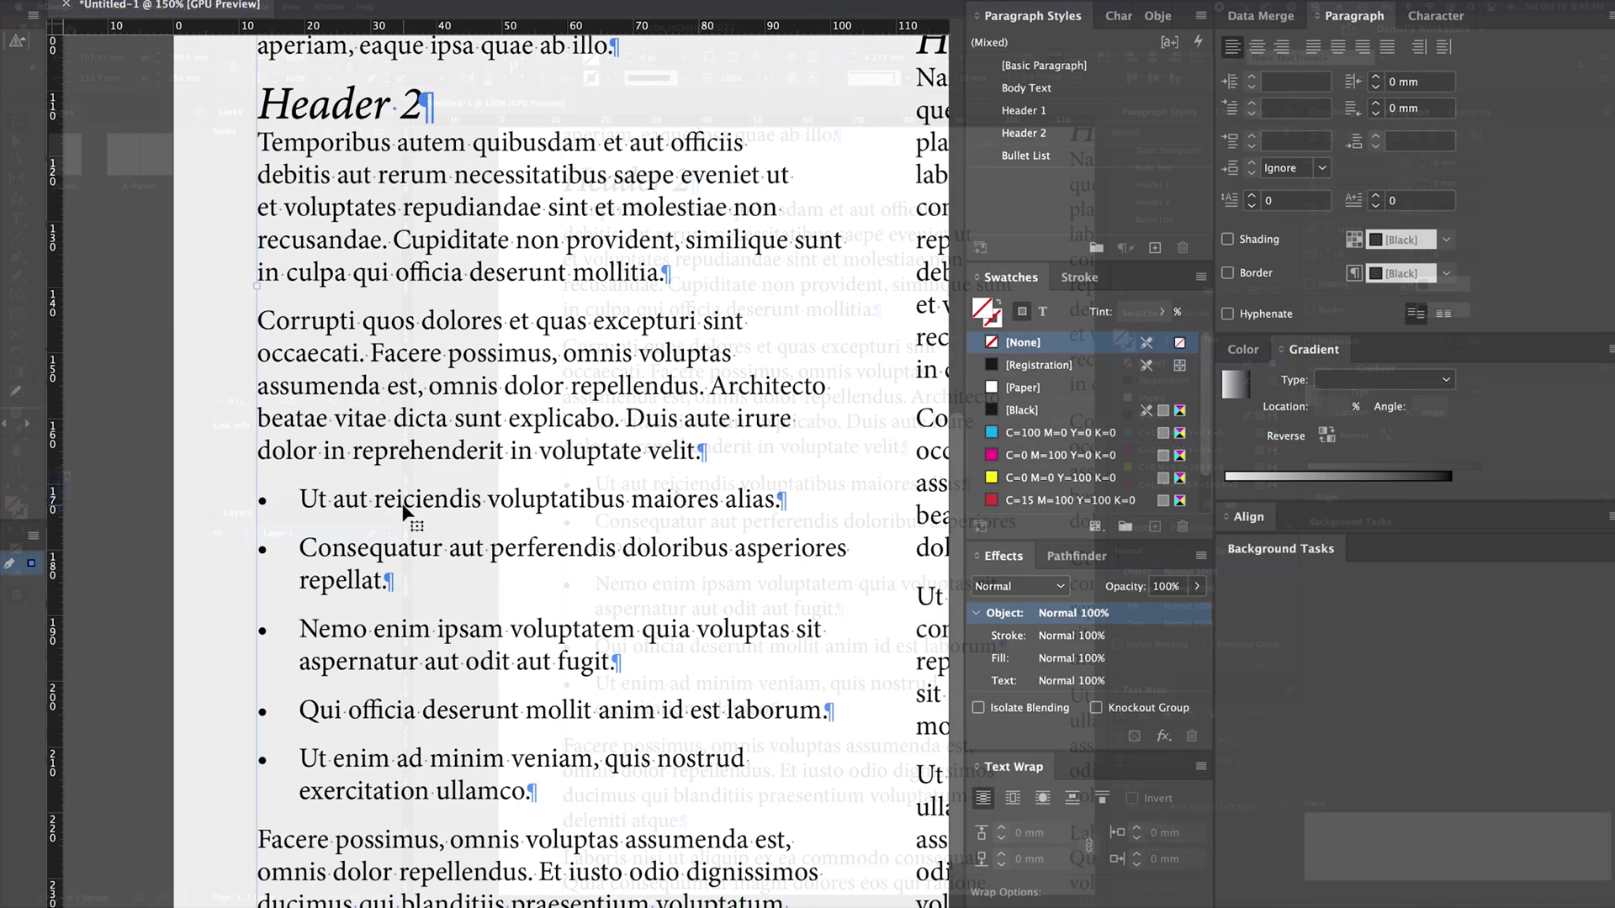
click(1215, 221)
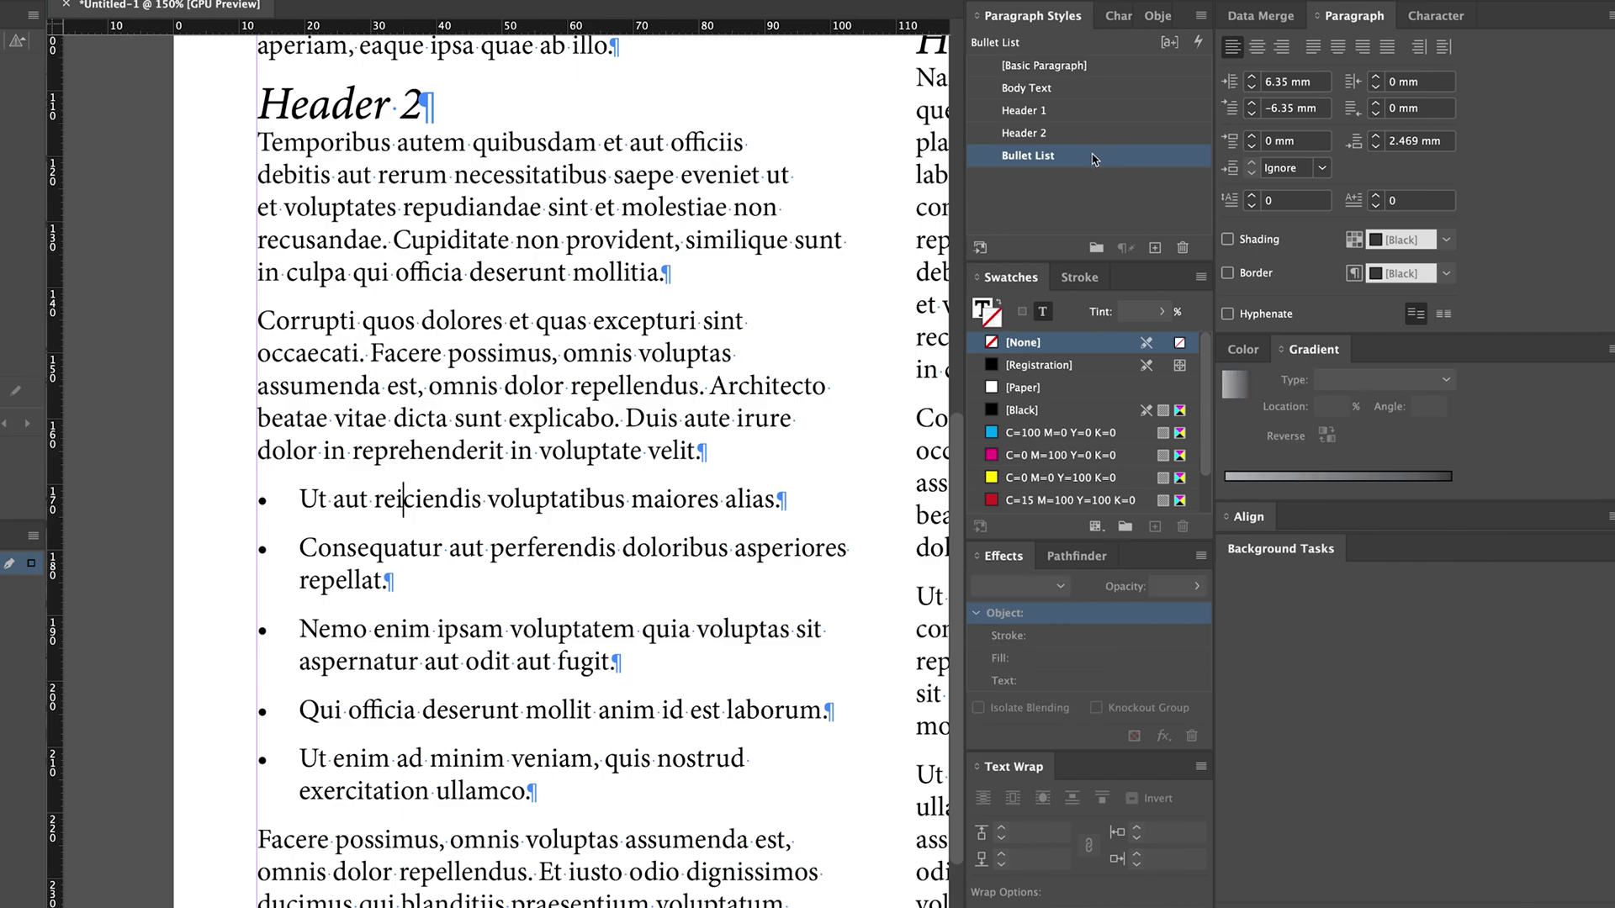
- Set the Bullet List style's space between same-style paragraphs to 0 mm and confirm
double_click(1093, 156)
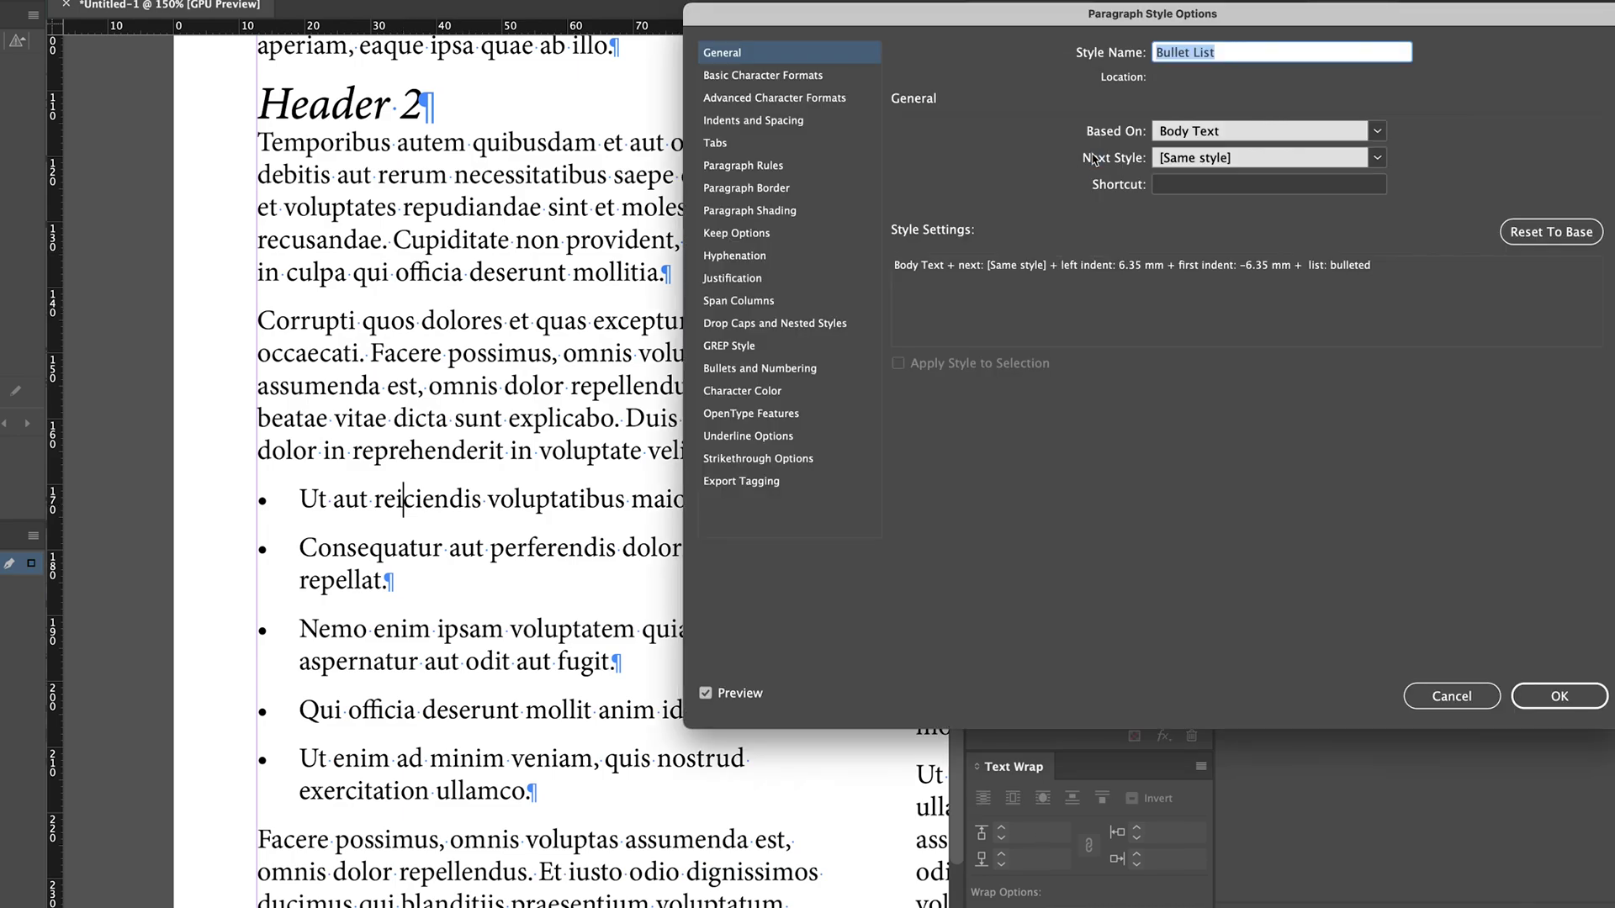
click(773, 121)
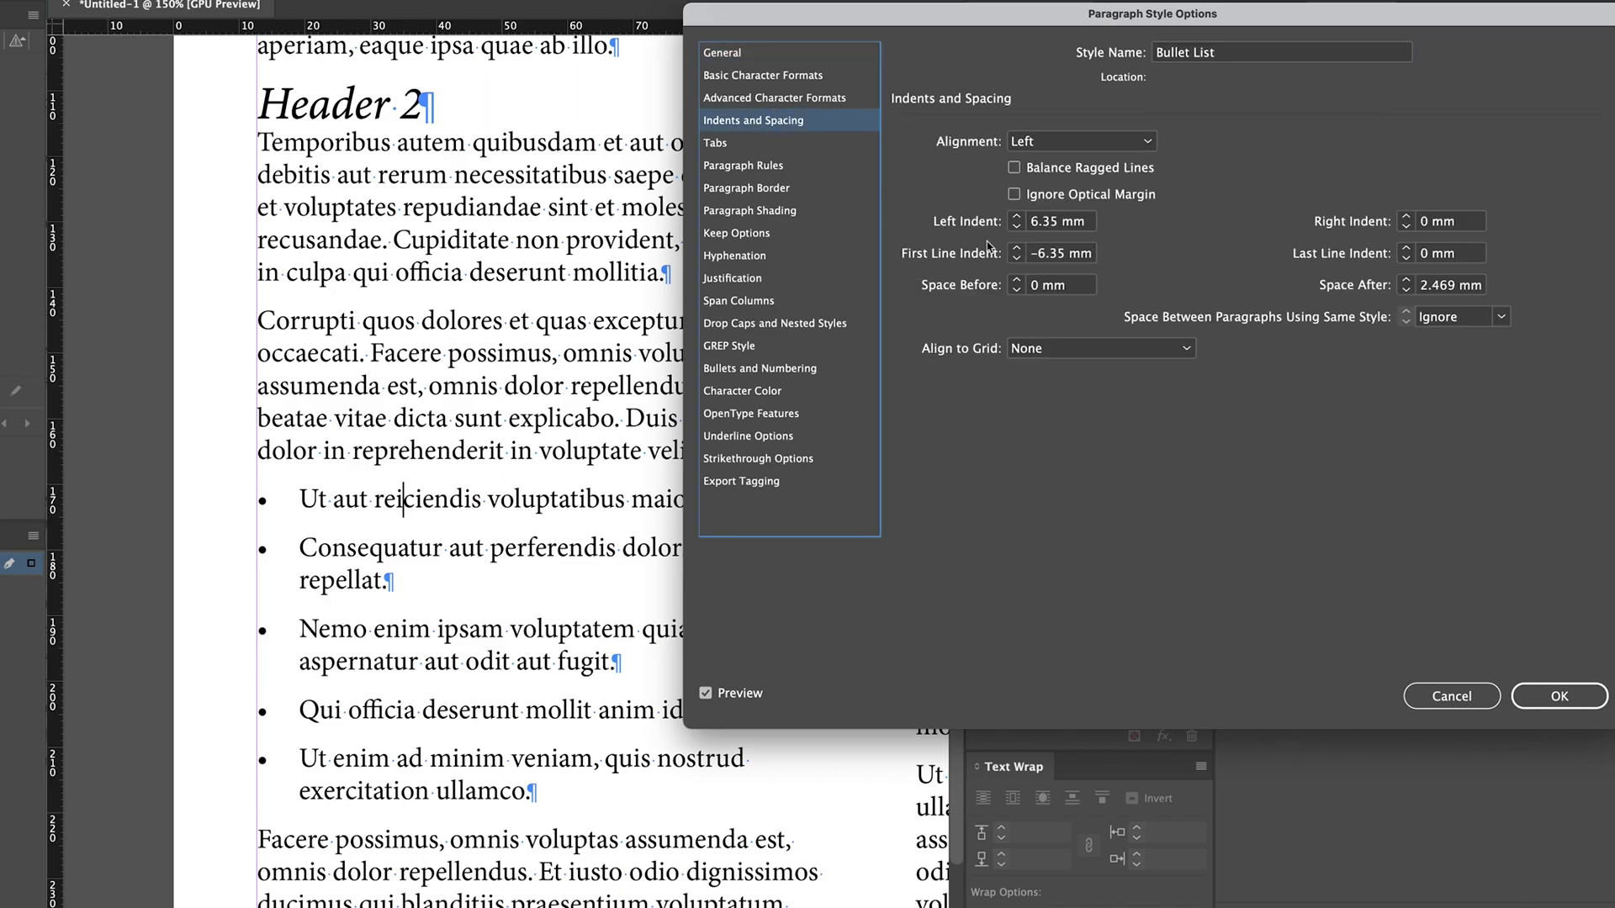
click(1449, 320)
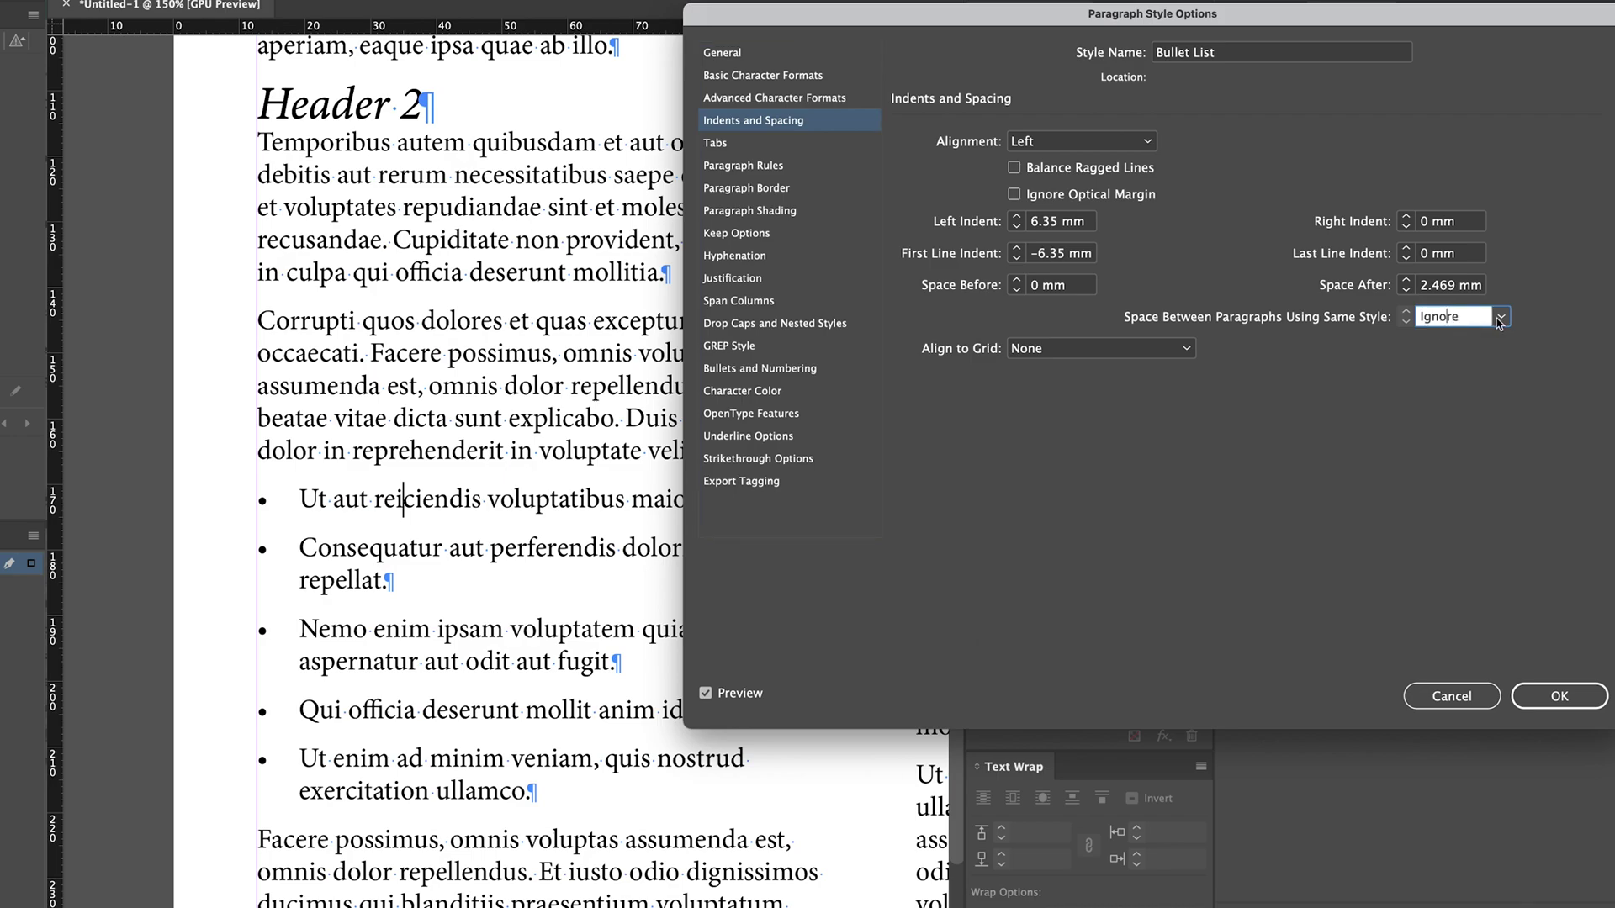
double_click(1441, 320)
click(1503, 318)
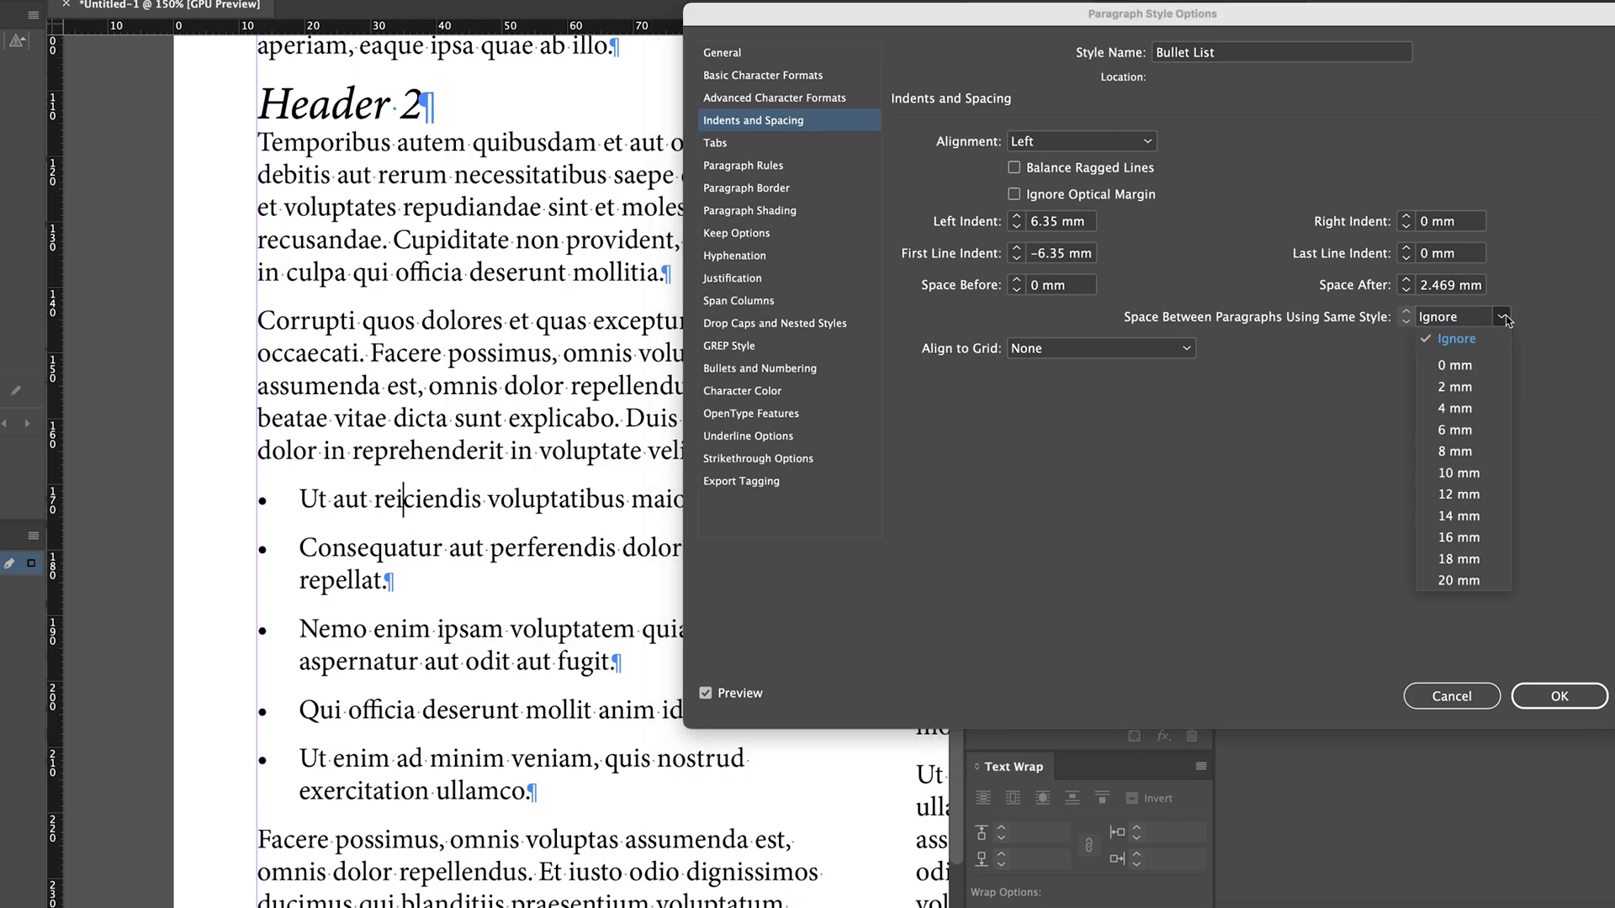
click(1488, 364)
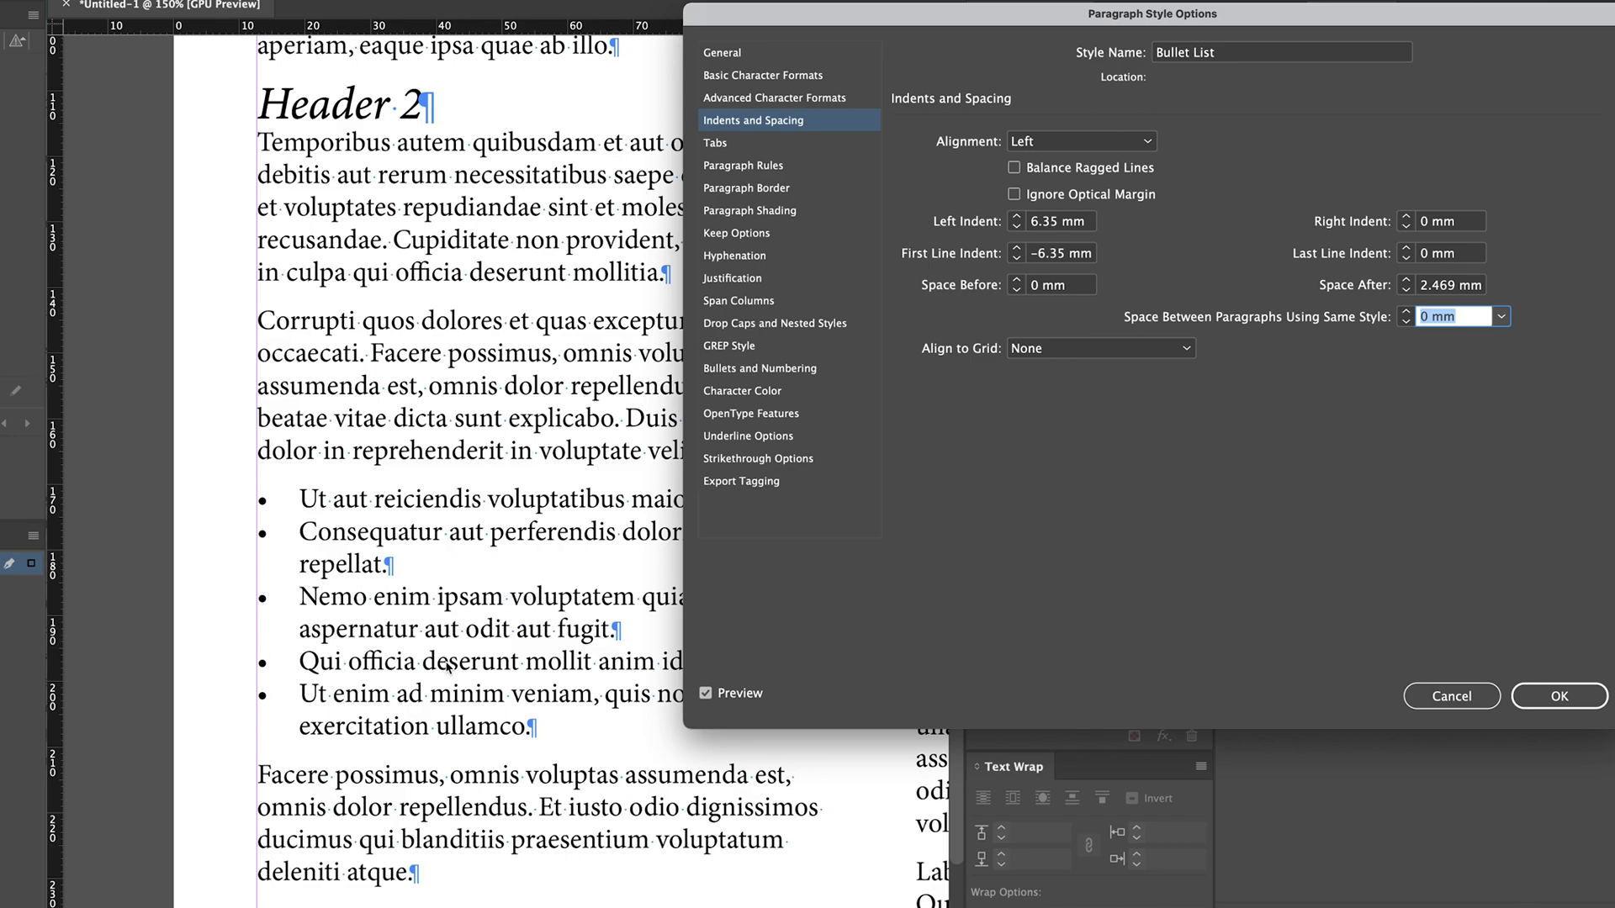
key(Return)
double_click(439, 725)
- Deselect the text and fit the whole two-column page in the window
key(super+shift+a)
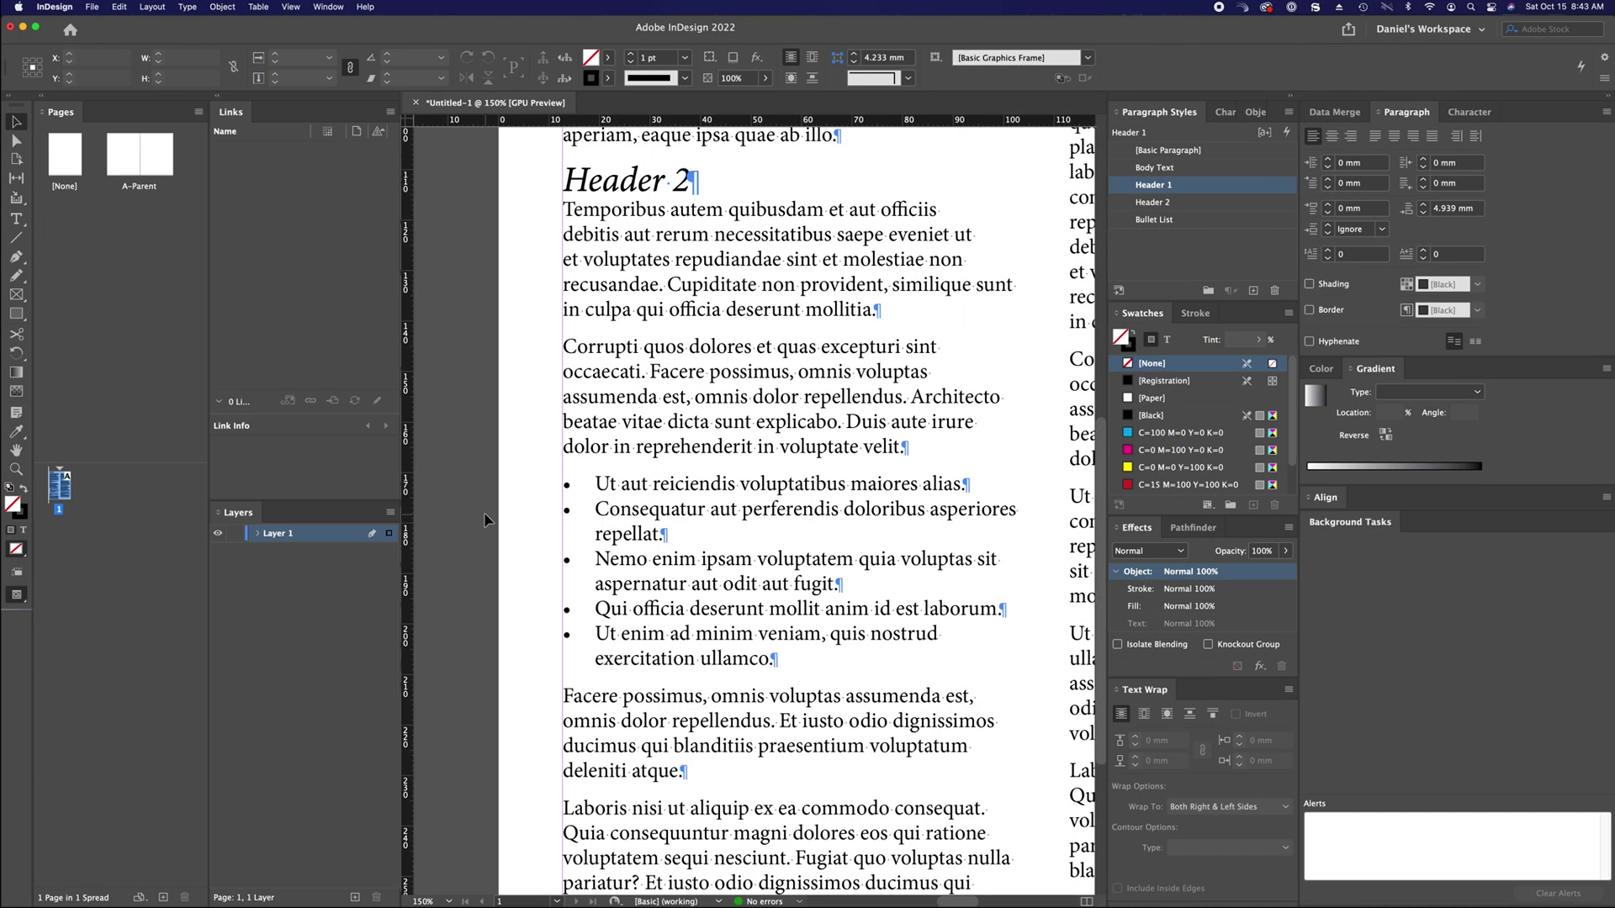
key(super+0)
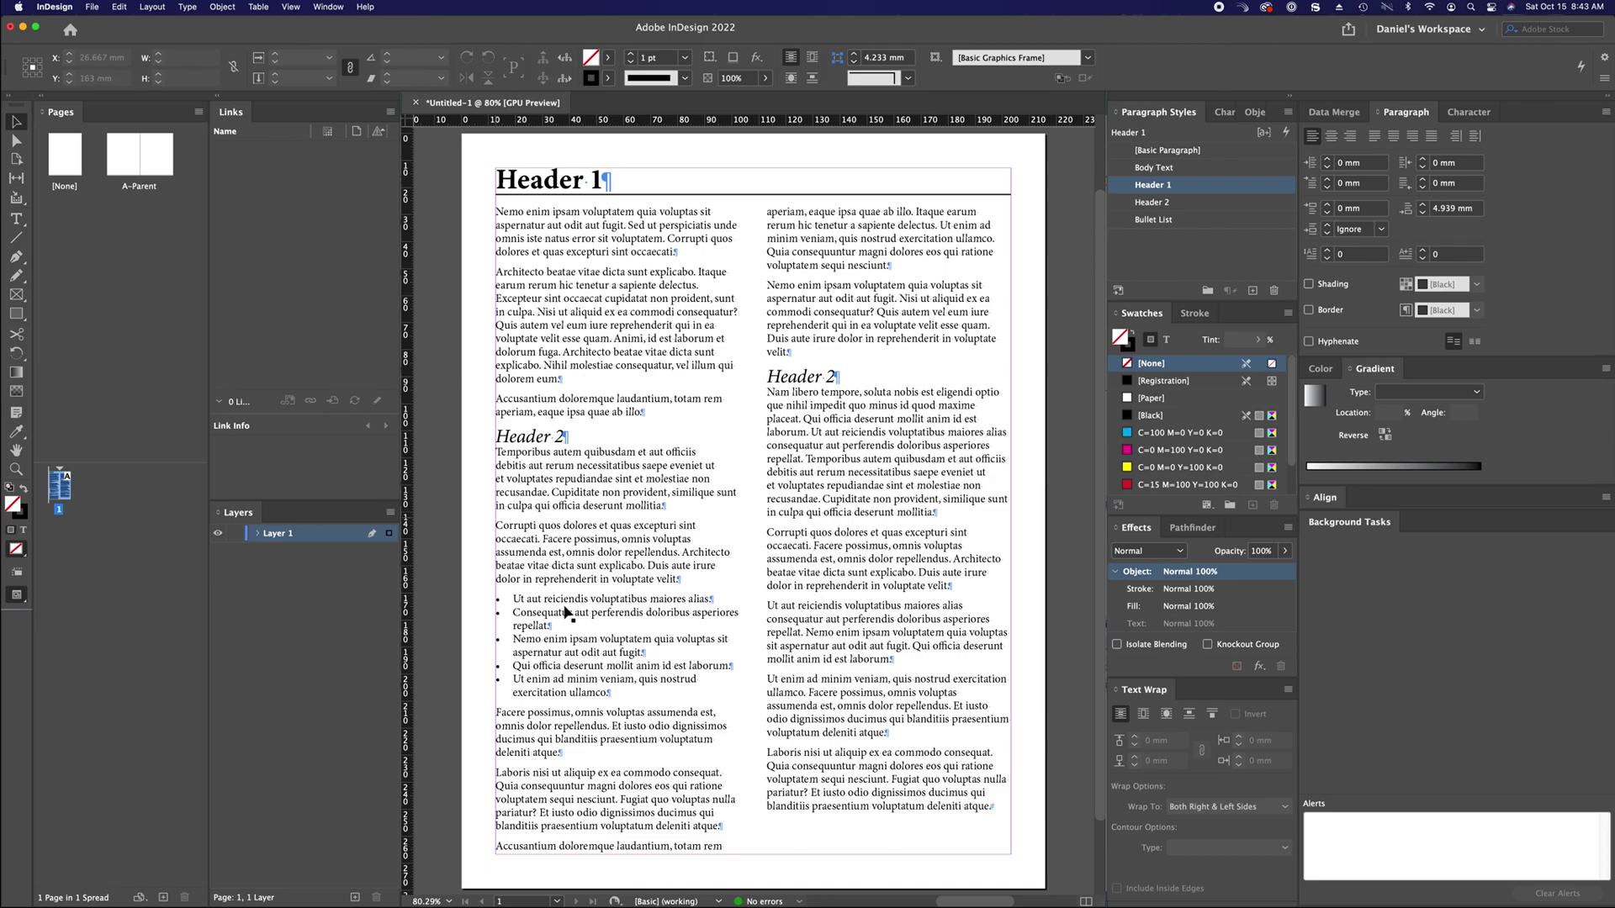